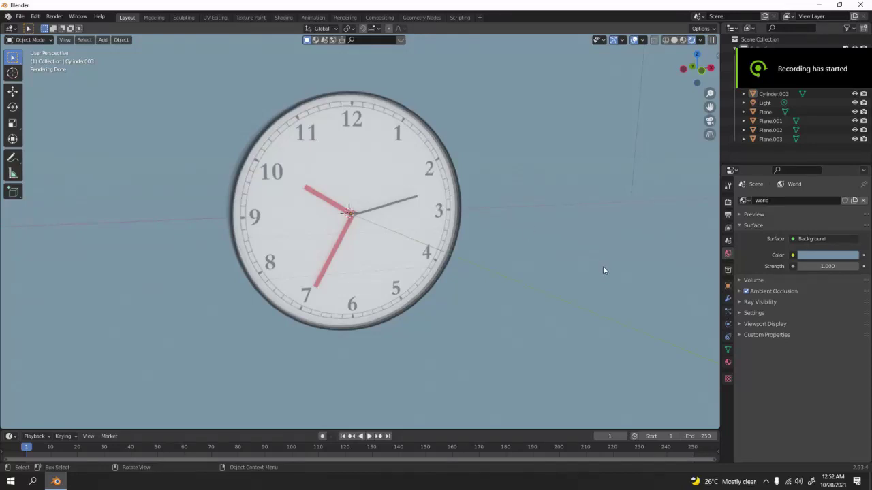
Examine the finished wall clock from several angles, checking its casing and its dial face.
scroll(603, 271, down, 3)
middle_drag(510, 234, 499, 166)
scroll(517, 235, up, 5)
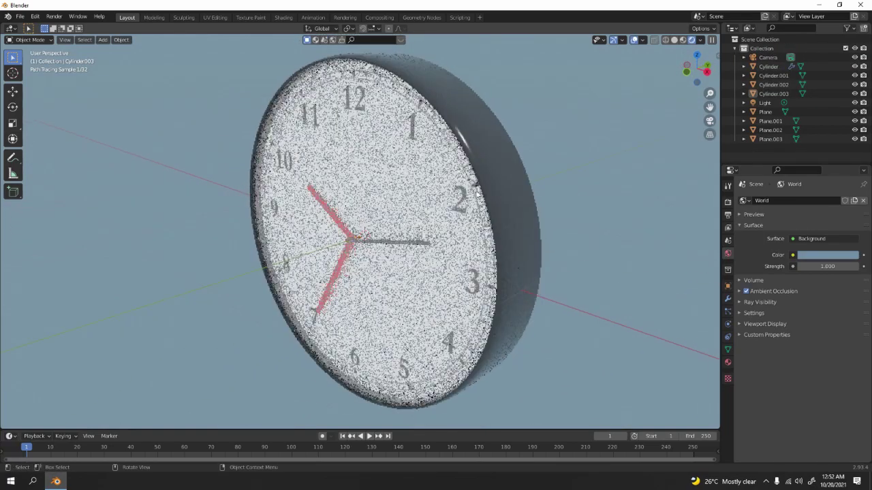
click(499, 166)
middle_drag(474, 194, 517, 164)
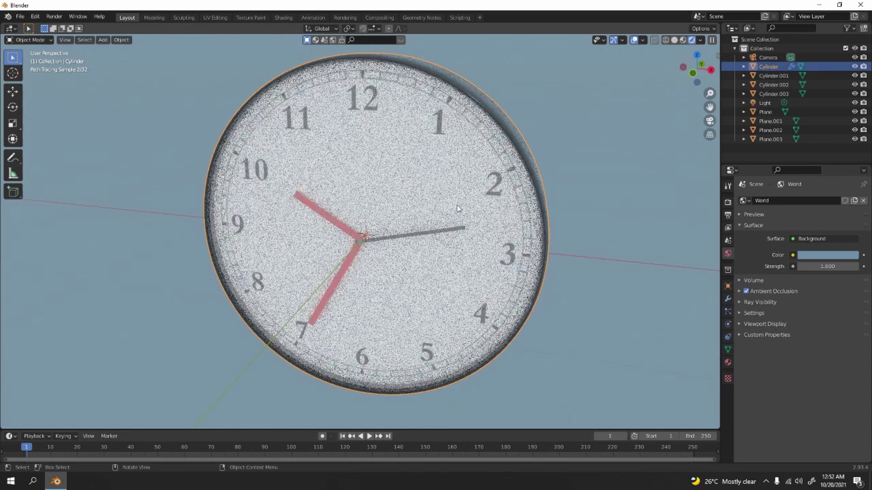
click(455, 208)
click(396, 160)
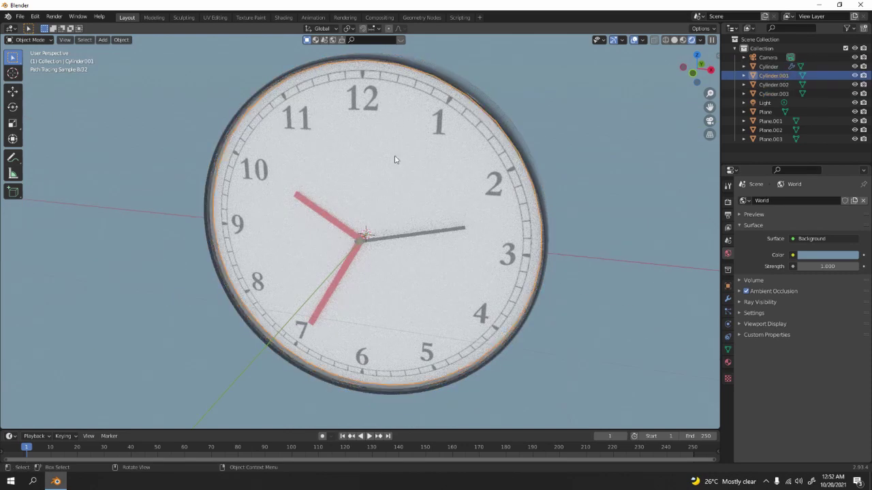
scroll(374, 197, down, 3)
middle_drag(374, 197, 410, 276)
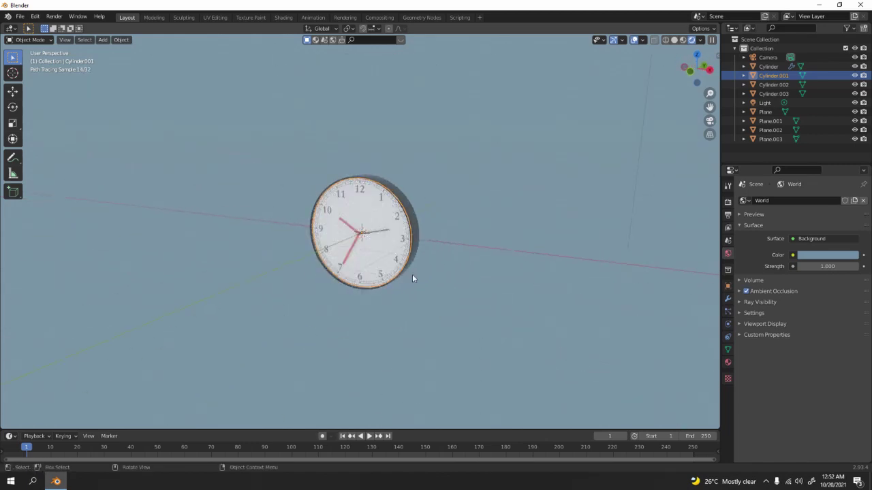
Create a new file from the General template.
key(ctrl+n)
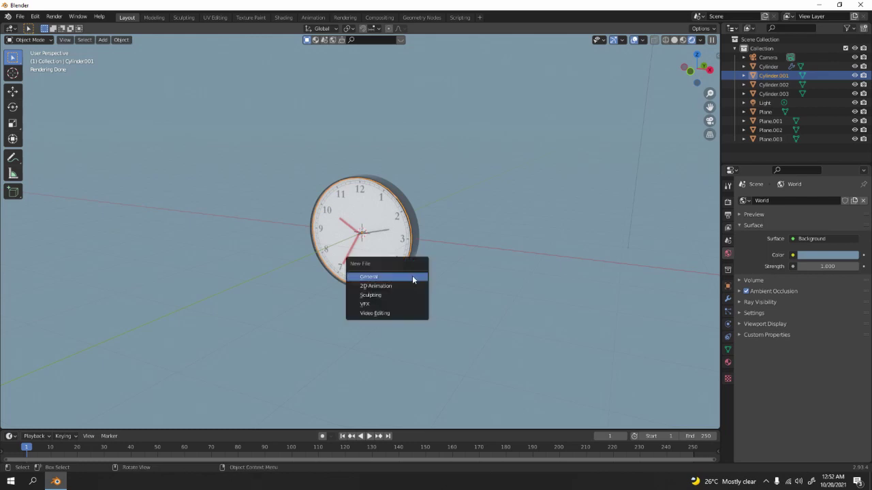
click(412, 277)
click(454, 258)
scroll(409, 232, down, 3)
middle_drag(346, 209, 385, 248)
scroll(389, 252, up, 2)
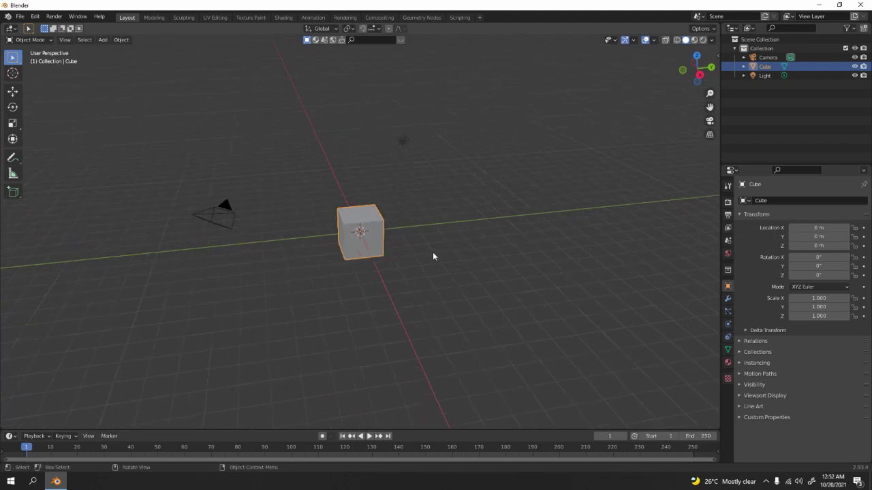
Turn on the Screencast Keys display for the viewport.
key(n)
click(714, 204)
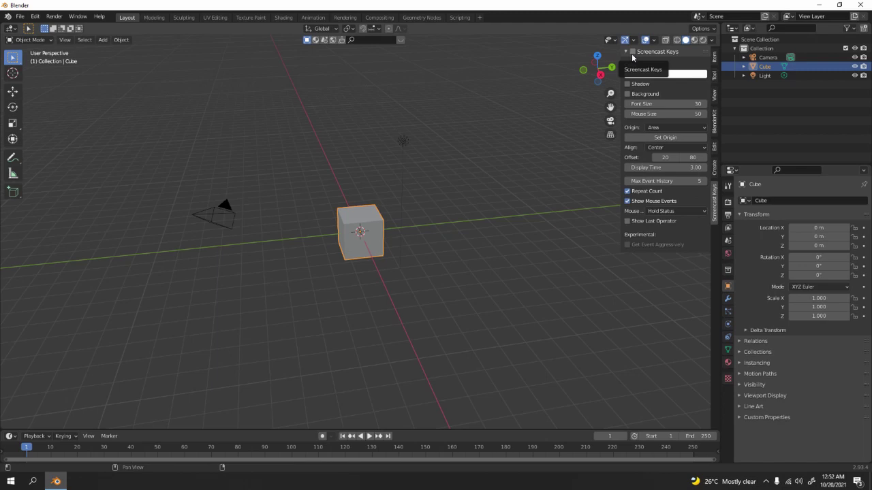
key(n)
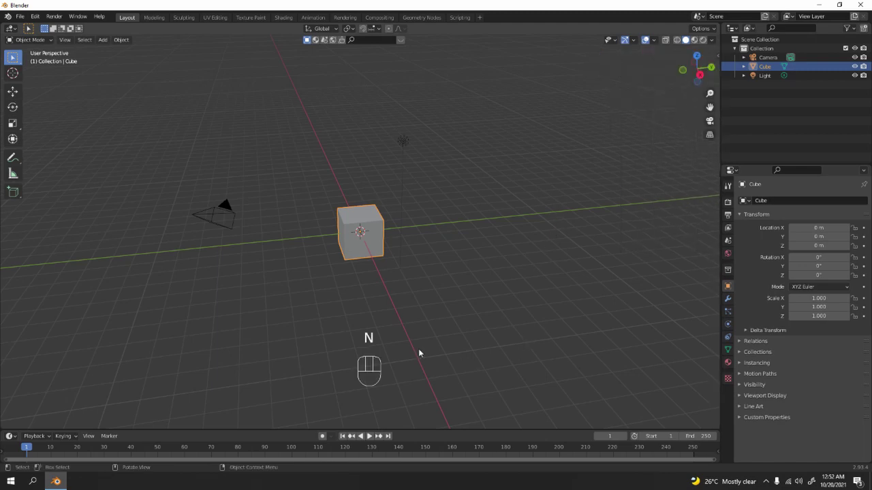
middle_drag(411, 229, 359, 198)
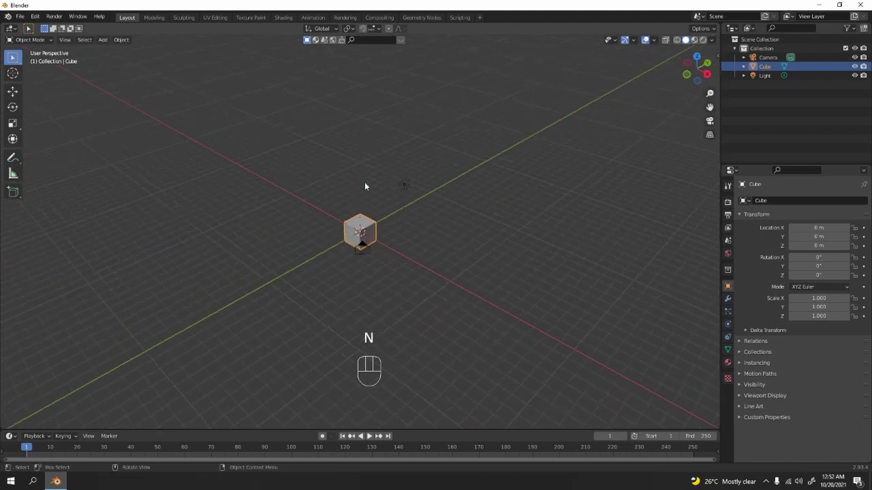
middle_drag(414, 229, 387, 224)
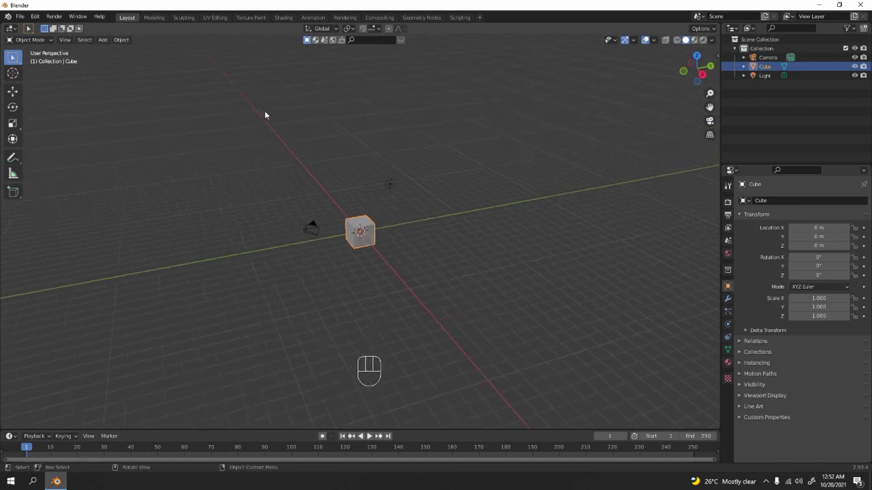
scroll(393, 234, up, 2)
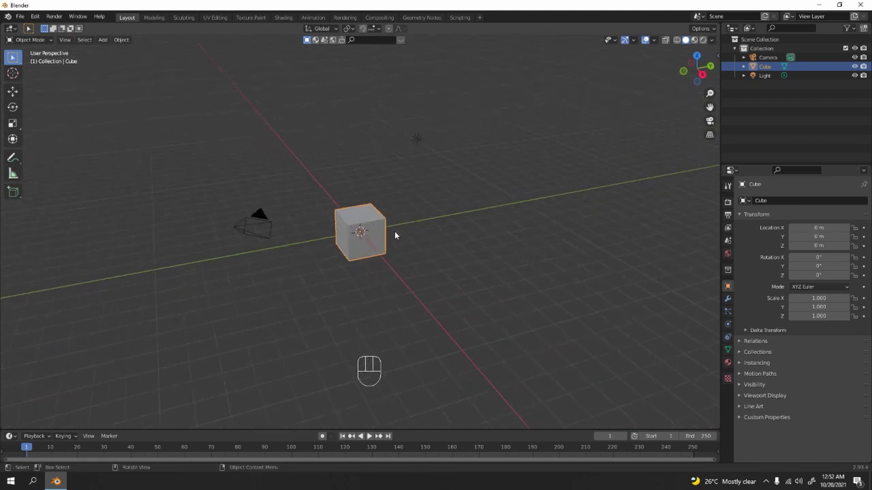
Delete the default cube and hide the light and the camera.
key(Delete)
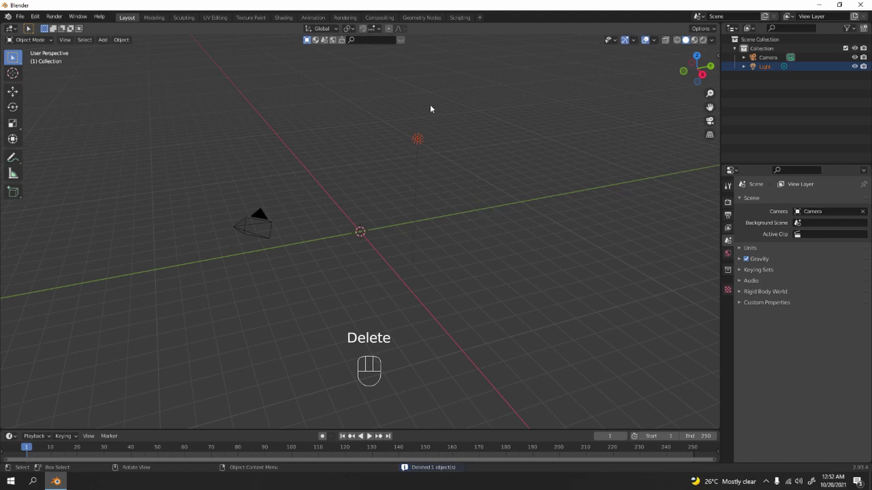
key(h)
drag(211, 172, 343, 267)
key(h)
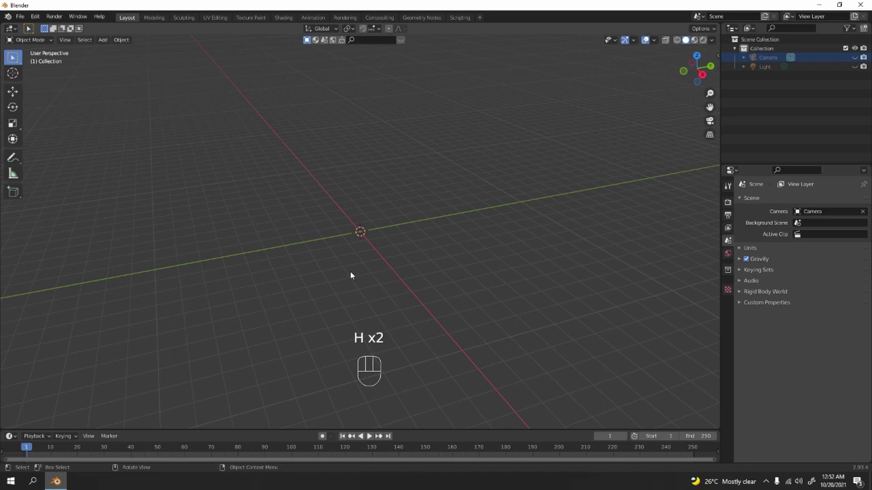
Add a cylinder at the origin in front view and rotate it 90° about the X axis.
key(KP_1)
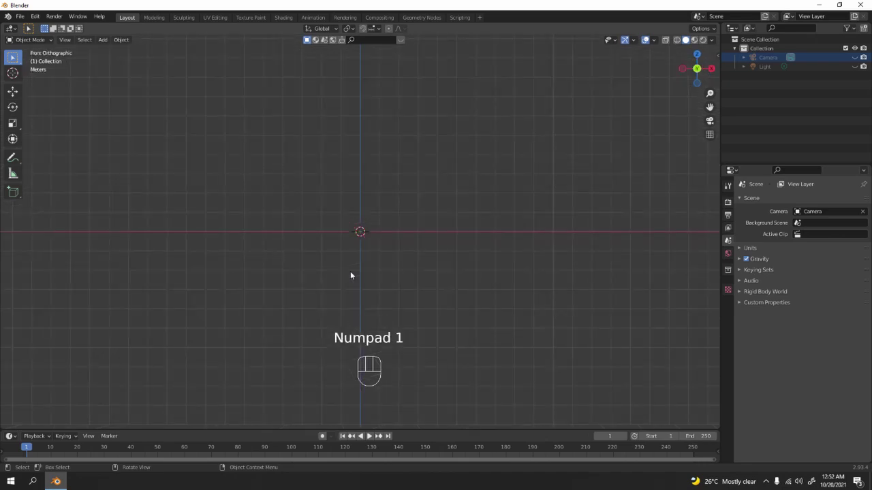
scroll(328, 158, up, 2)
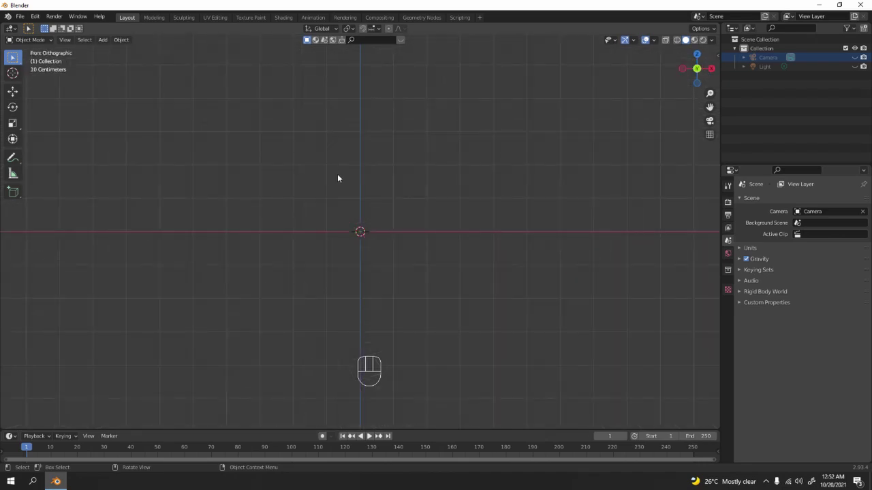
scroll(402, 194, up, 2)
key(shift+a)
mouse_move(403, 193)
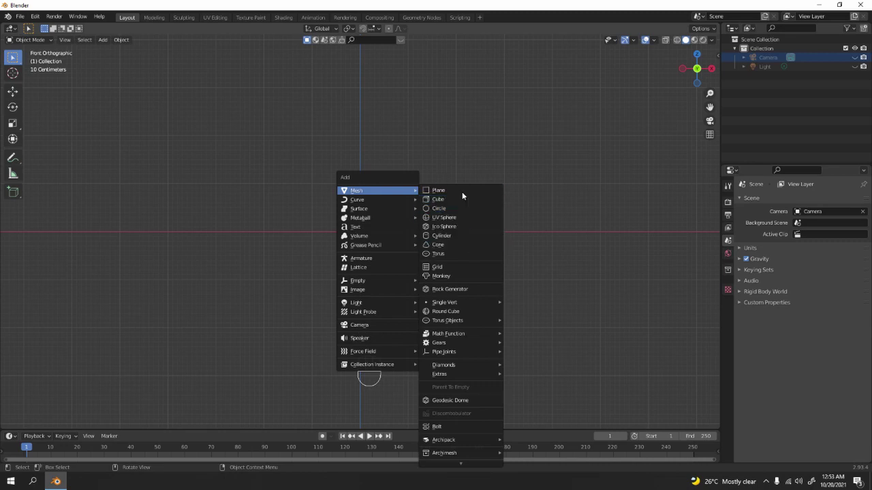
click(458, 236)
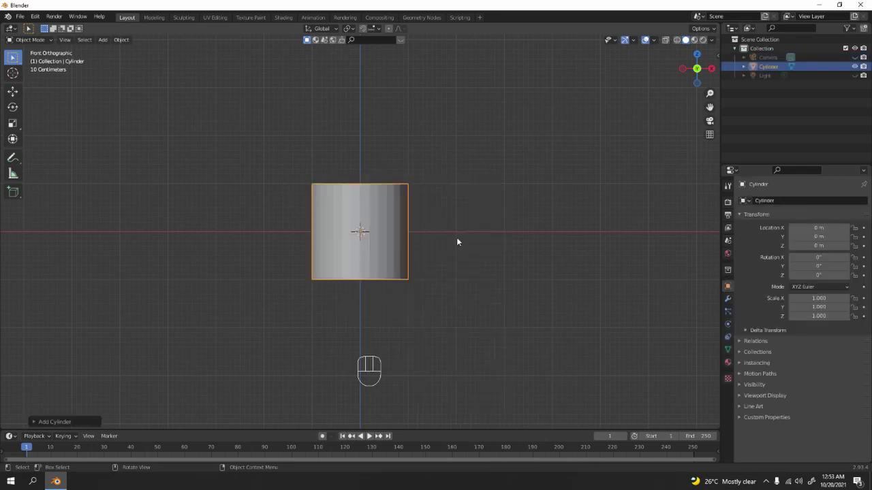
text(rx)
text(90)
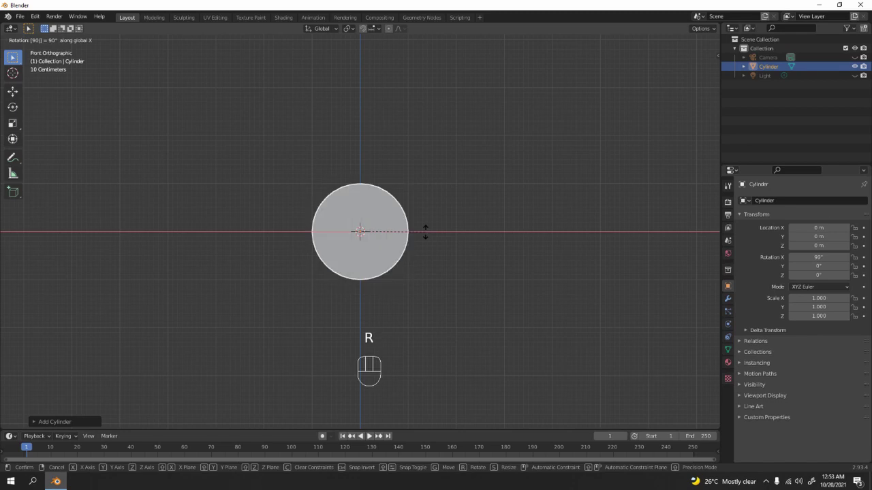
key(Return)
Scale the cylinder's mesh down along the global Y axis to flatten it into a thin disc.
middle_drag(334, 239, 426, 246)
scroll(426, 246, up, 2)
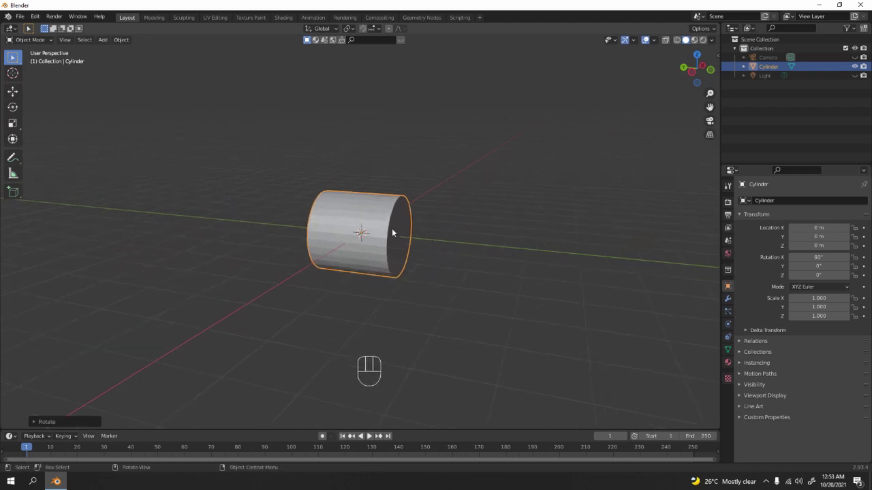
key(Tab)
scroll(361, 233, up, 2)
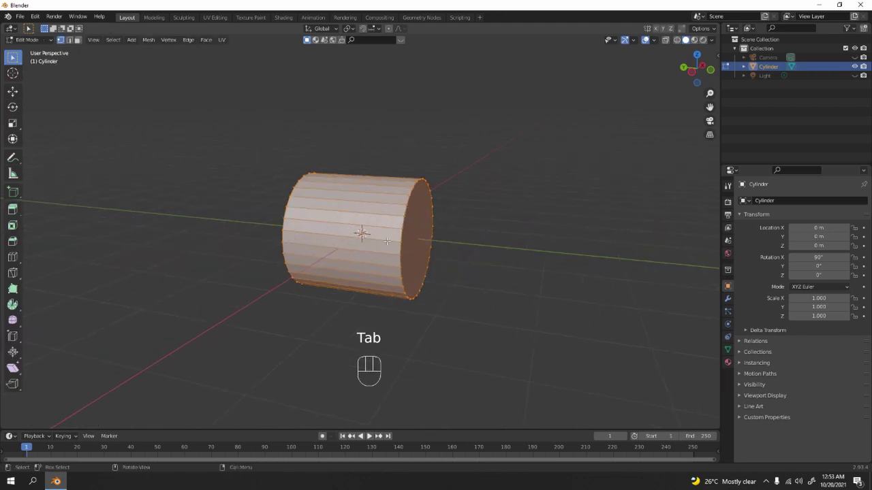
key(s)
key(y)
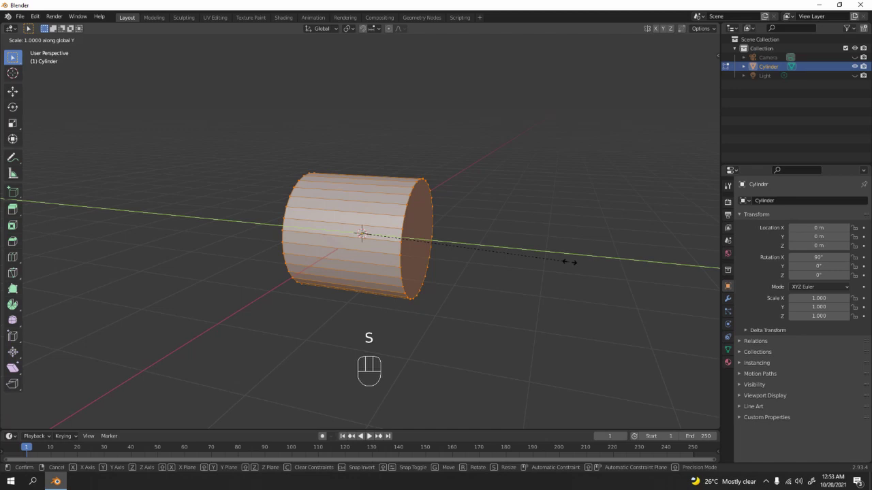
click(388, 227)
middle_drag(388, 227, 414, 234)
key(Tab)
key(Tab)
Inset the disc's round front face slightly to form a narrow rim around it.
key(3)
click(469, 229)
scroll(336, 255, down, 2)
click(404, 221)
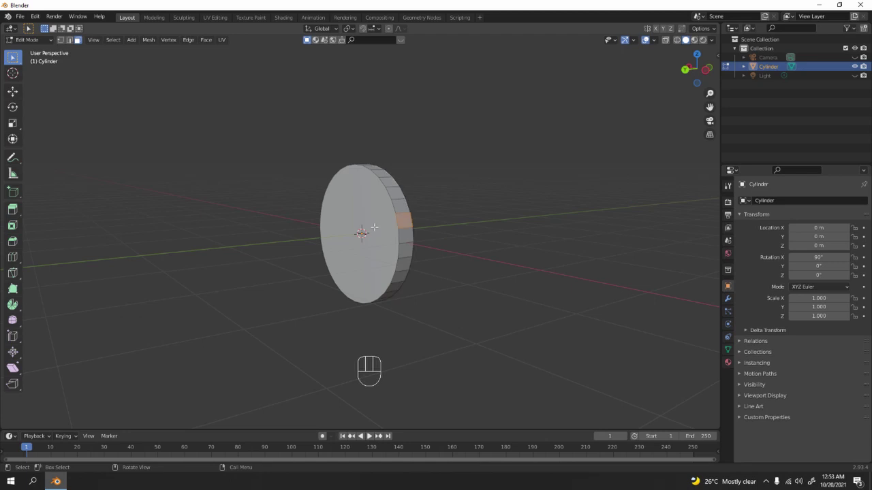
click(364, 228)
middle_drag(483, 238, 352, 230)
scroll(352, 229, up, 2)
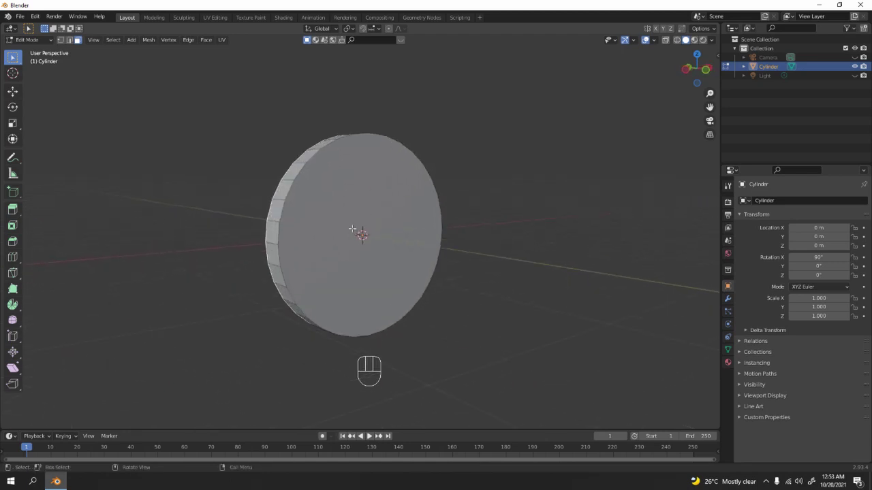
click(353, 230)
scroll(361, 234, up, 3)
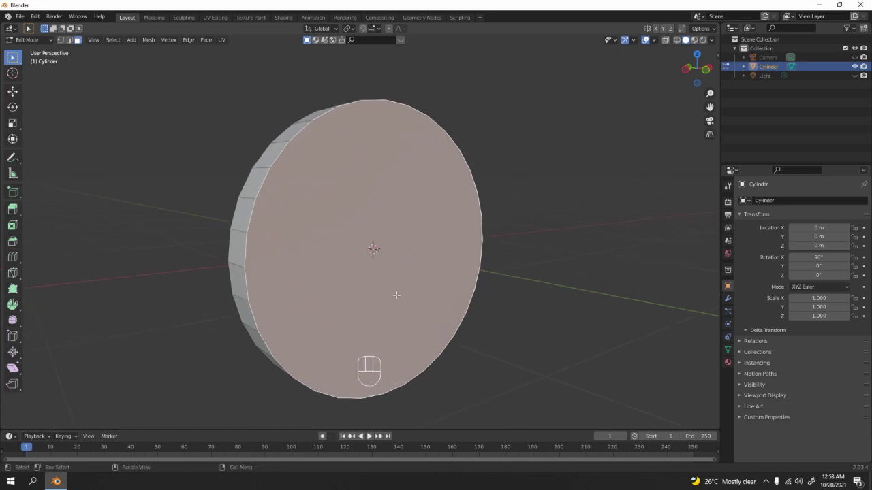
key(i)
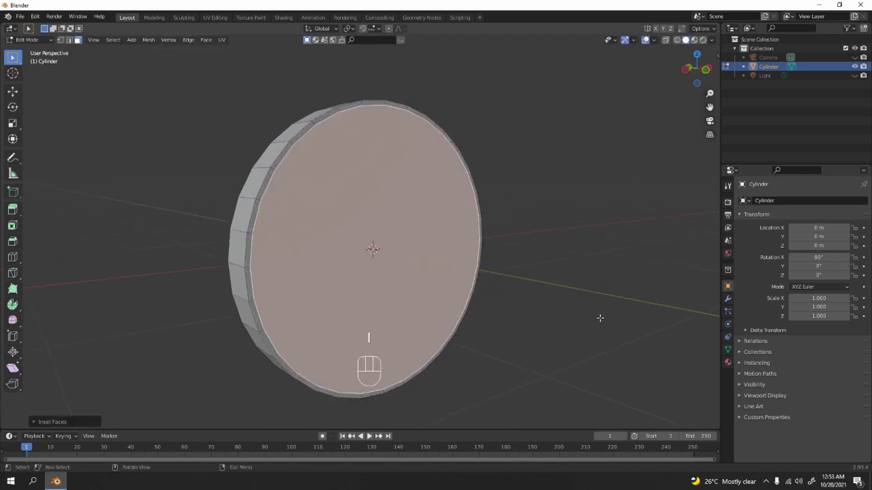
click(599, 317)
Extrude the inset front face inward along the global Y axis by about 0.07 m.
scroll(485, 314, up, 1)
key(e)
key(y)
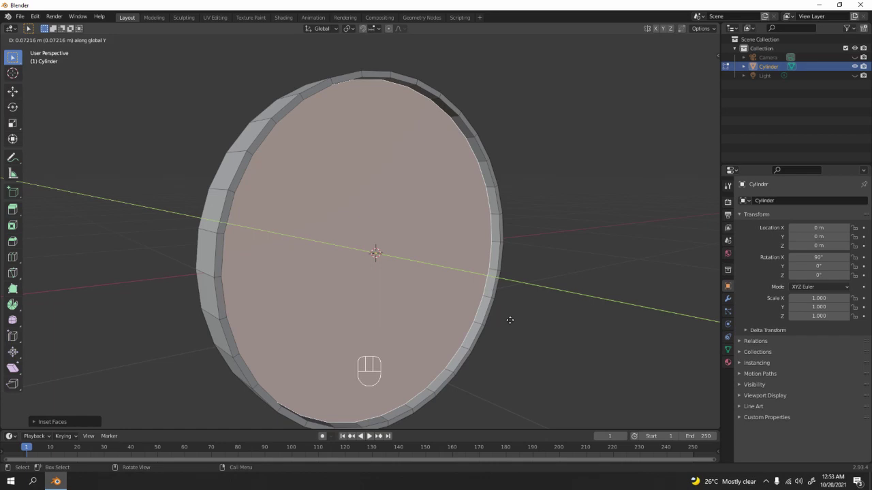
click(508, 318)
Delete the round face on the back of the disc and check the casing from both sides.
middle_drag(480, 265, 404, 262)
click(395, 255)
key(Delete)
click(392, 251)
middle_drag(395, 254, 491, 250)
middle_drag(370, 253, 365, 211)
click(363, 229)
Split the recessed front face off from the surrounding rim mesh.
middle_drag(542, 223, 363, 245)
scroll(436, 258, down, 2)
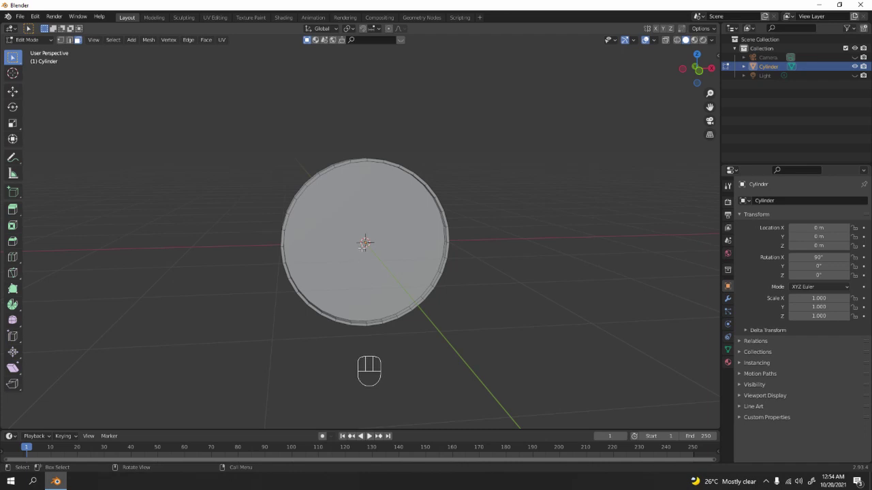
click(363, 235)
scroll(376, 252, up, 3)
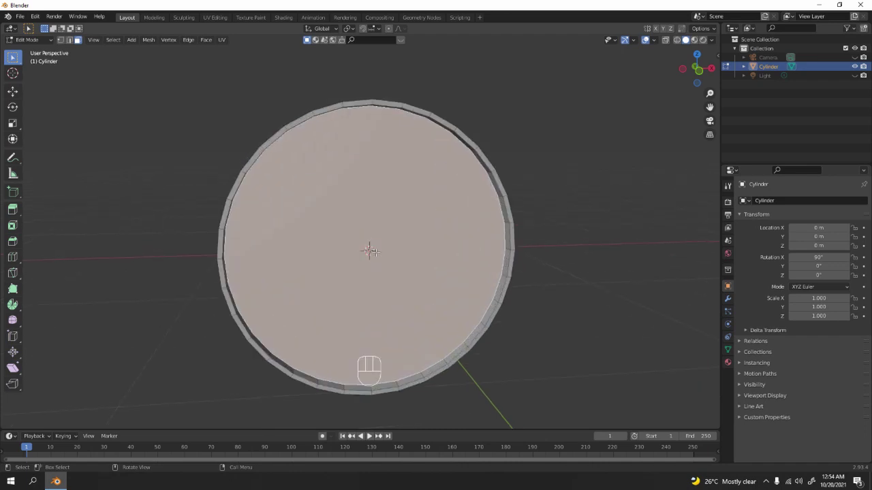
scroll(376, 252, down, 3)
middle_drag(366, 243, 365, 256)
scroll(366, 242, up, 3)
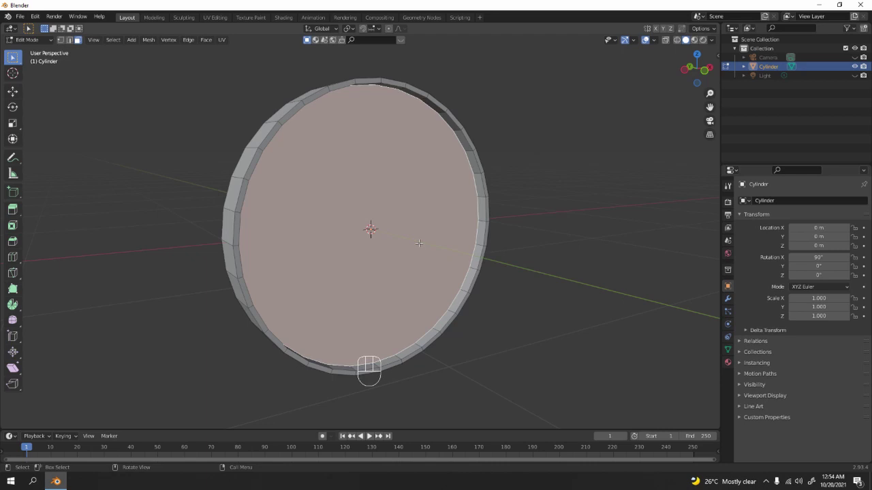
key(y)
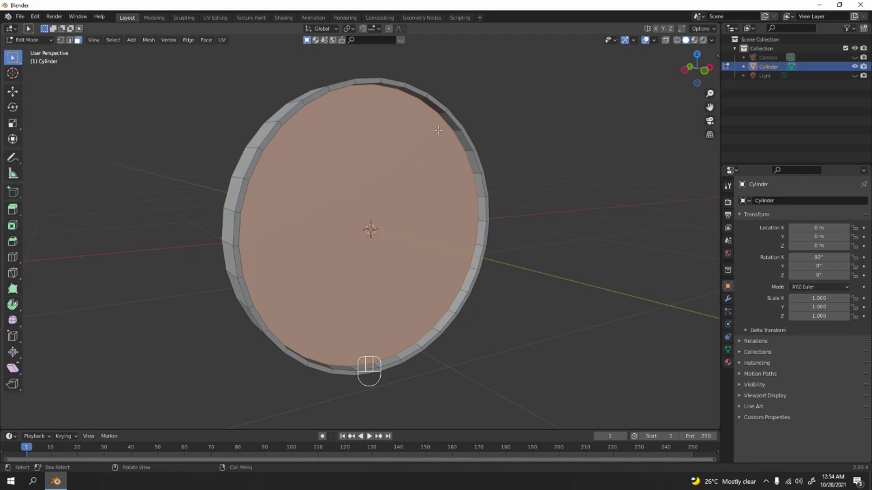
Select the whole mesh and separate it by loose parts so the clock face becomes its own object.
key(a)
key(Tab)
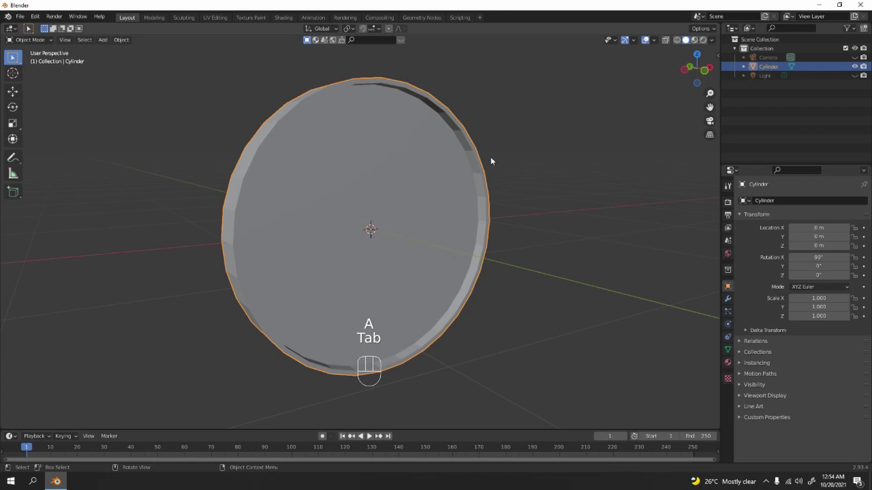
key(Tab)
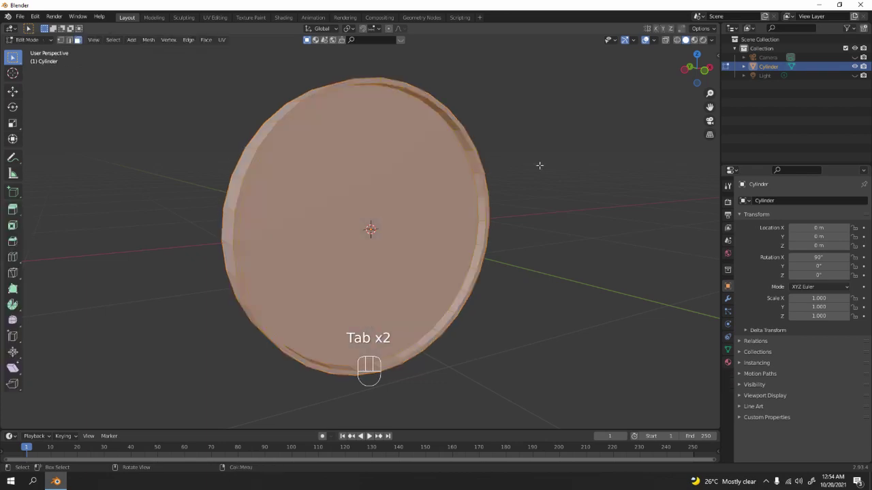
key(Tab)
key(Tab)
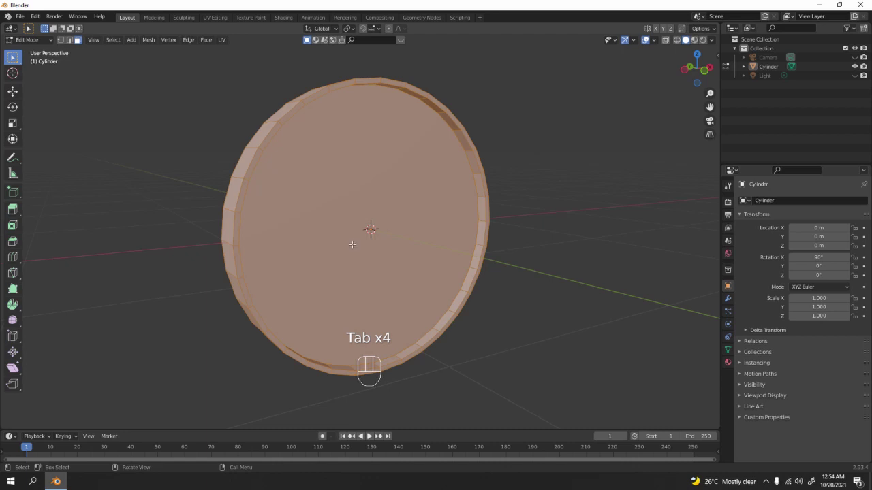
key(p)
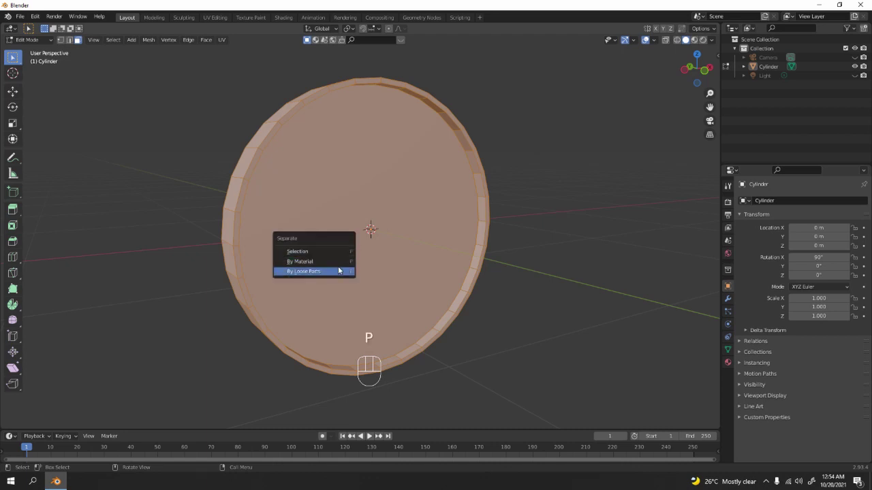
click(338, 272)
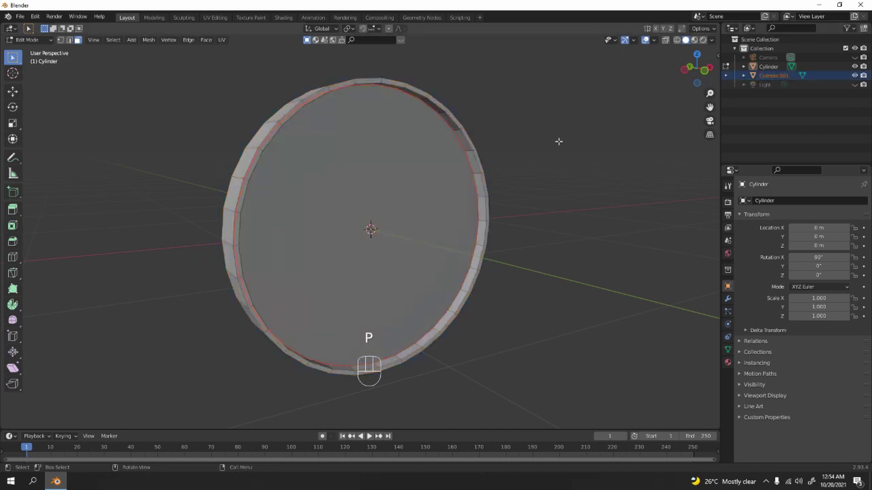
Leave mesh editing and select the dial face and the rim in turn to check that they are separate objects.
key(Tab)
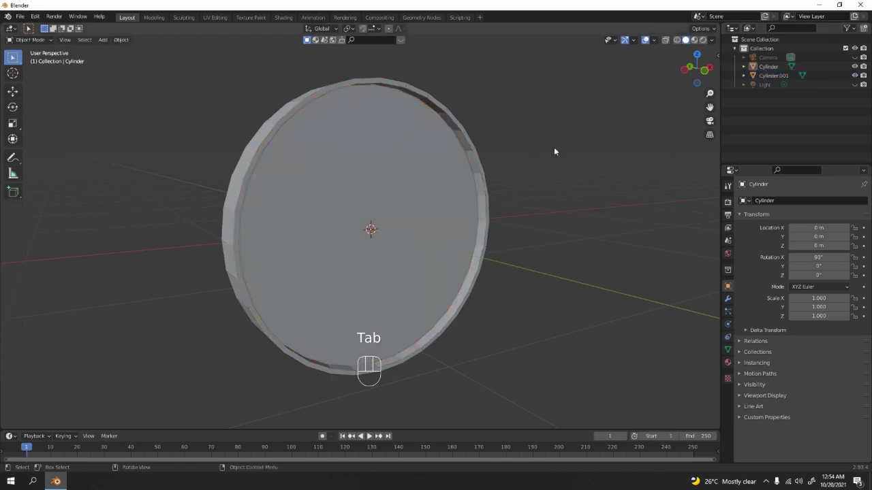
click(418, 198)
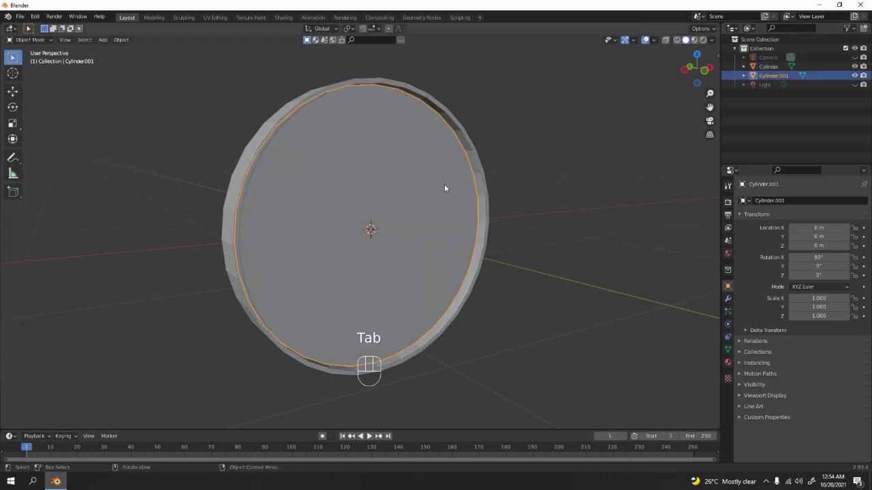
click(482, 182)
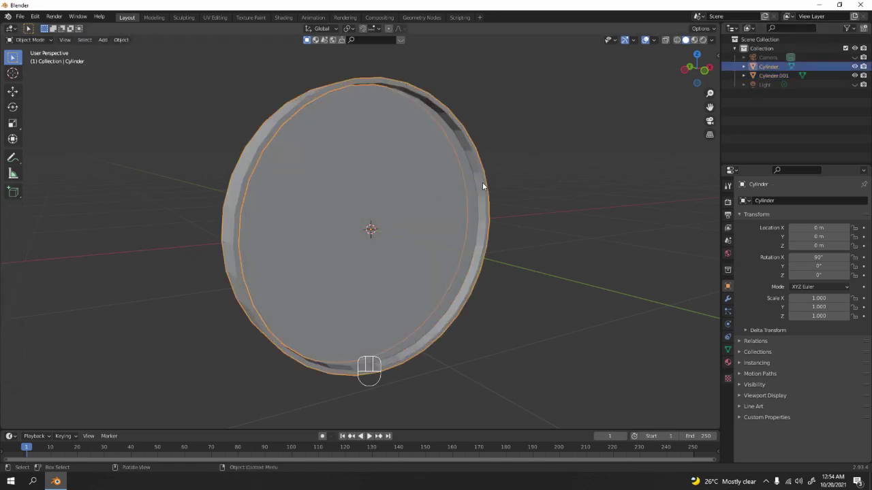
click(408, 200)
middle_drag(590, 150, 463, 175)
scroll(423, 191, up, 5)
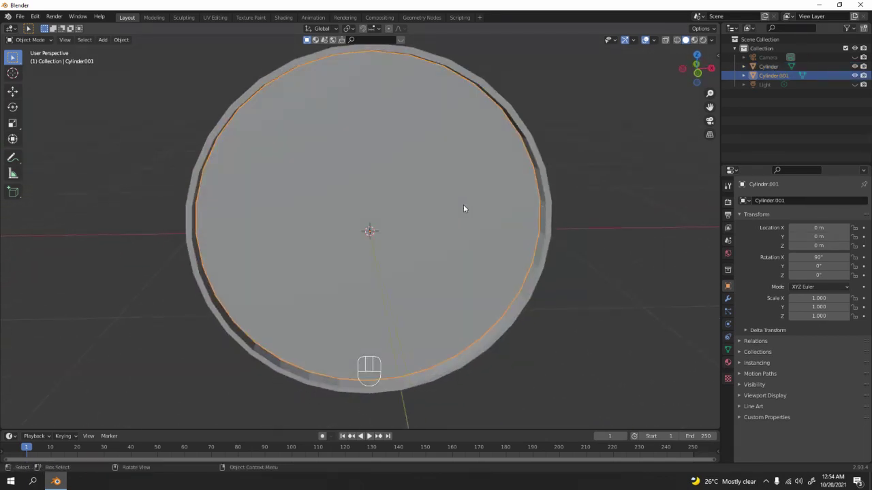
middle_drag(509, 156, 450, 208)
scroll(420, 215, down, 3)
scroll(359, 207, up, 3)
middle_drag(522, 200, 597, 174)
Add an edge loop around the casing's side wall with Loop Cut and slide it by a factor of about 0.4.
click(520, 196)
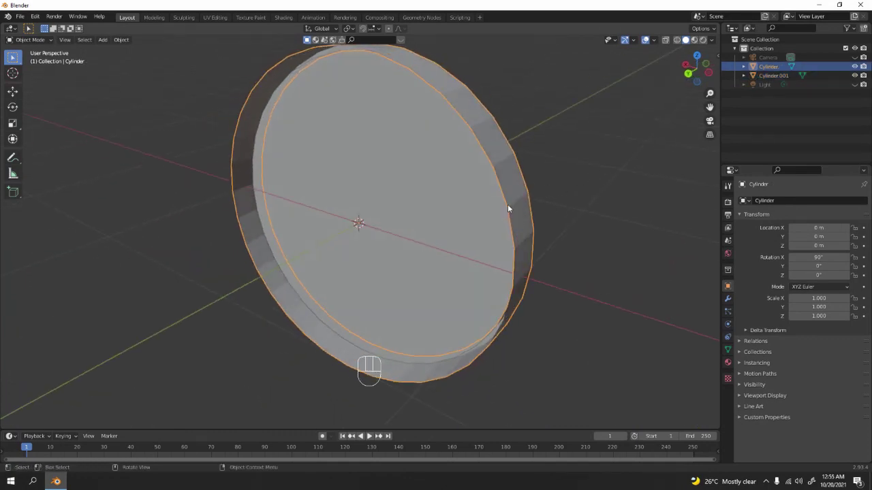
key(ctrl)
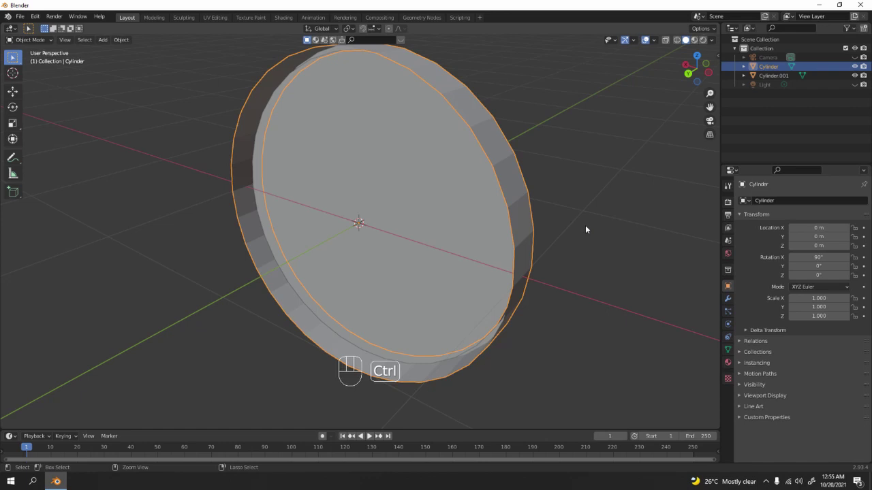
key(Tab)
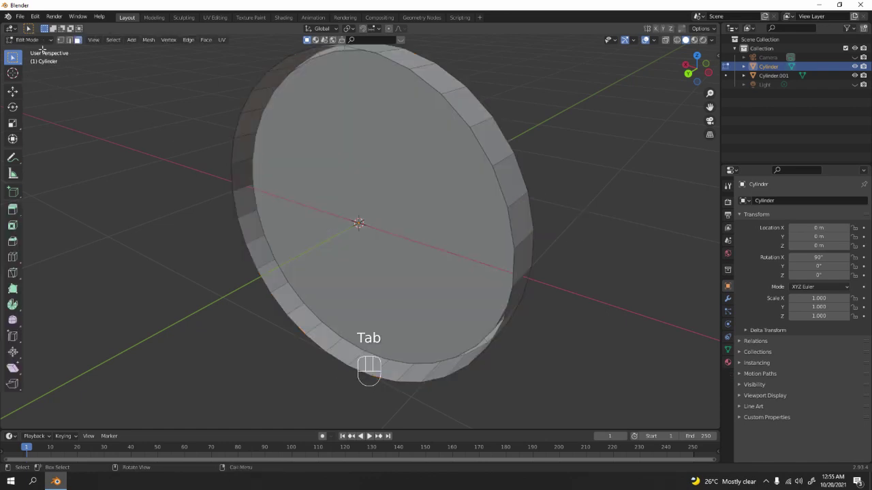
key(ctrl+r)
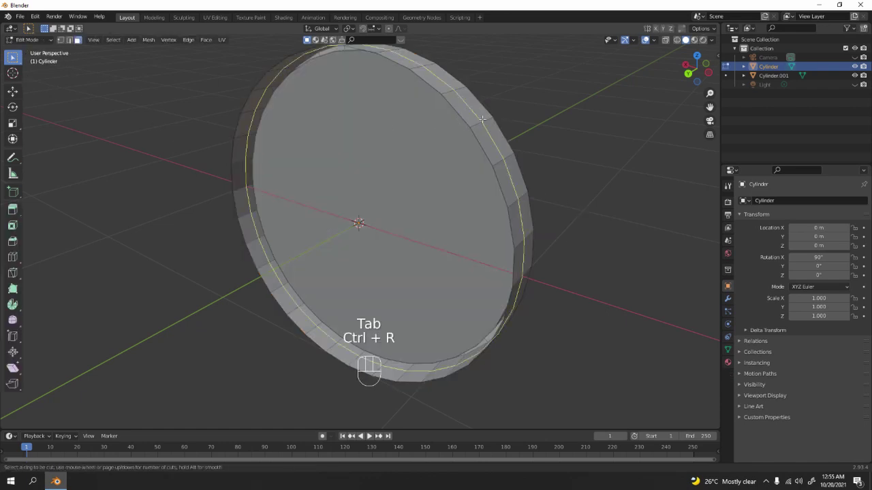
click(481, 118)
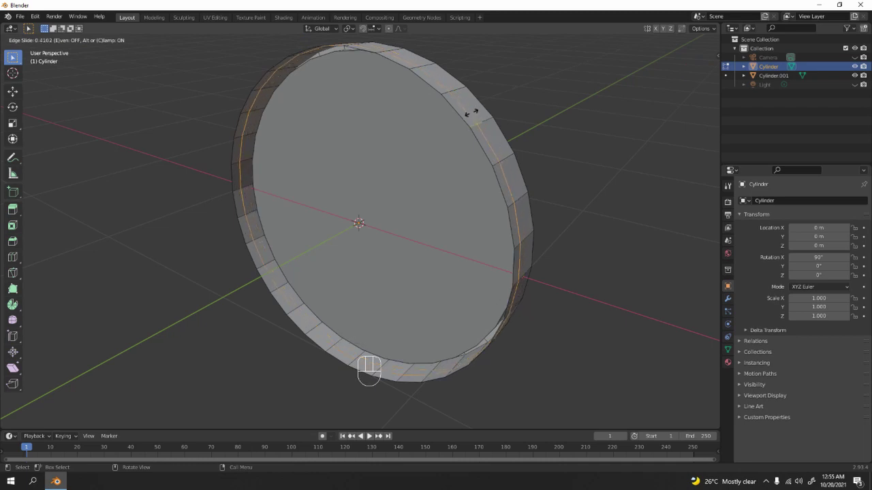
click(471, 113)
Fill the new edge loop with a face to close the back of the casing, and leave mesh editing.
middle_drag(515, 139, 485, 193)
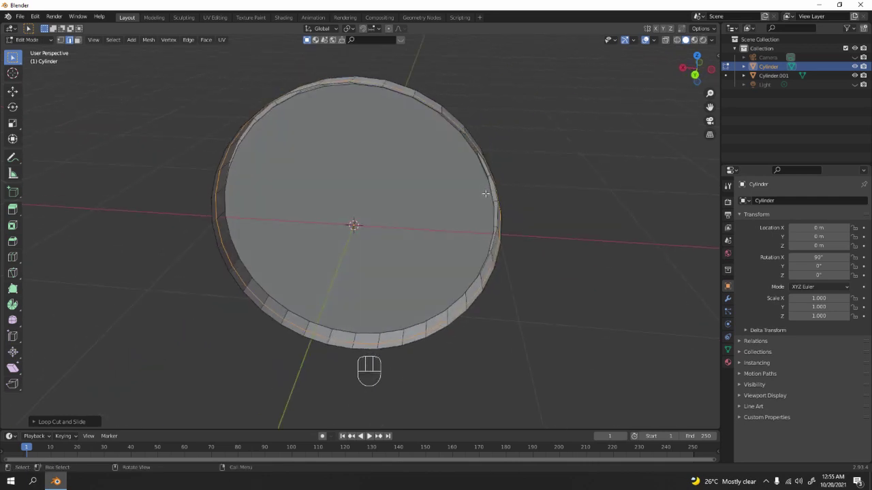
key(f)
key(Tab)
middle_drag(627, 140, 372, 138)
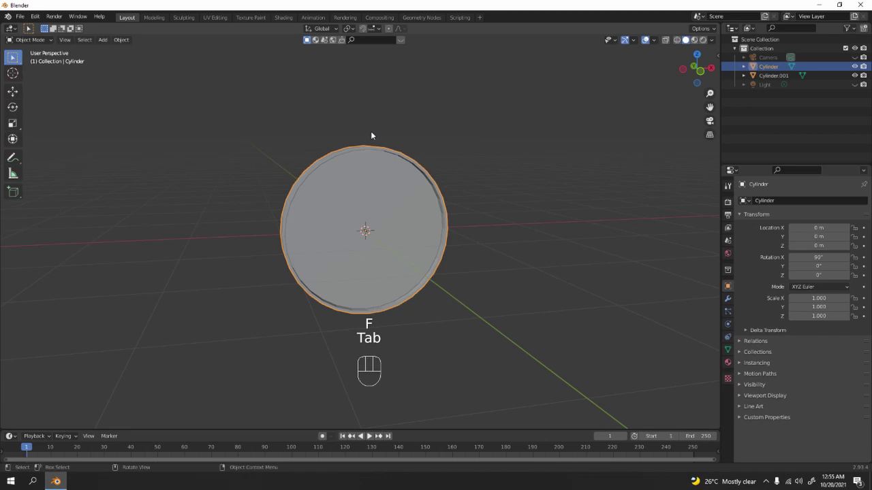
middle_drag(426, 198, 378, 236)
scroll(333, 236, up, 4)
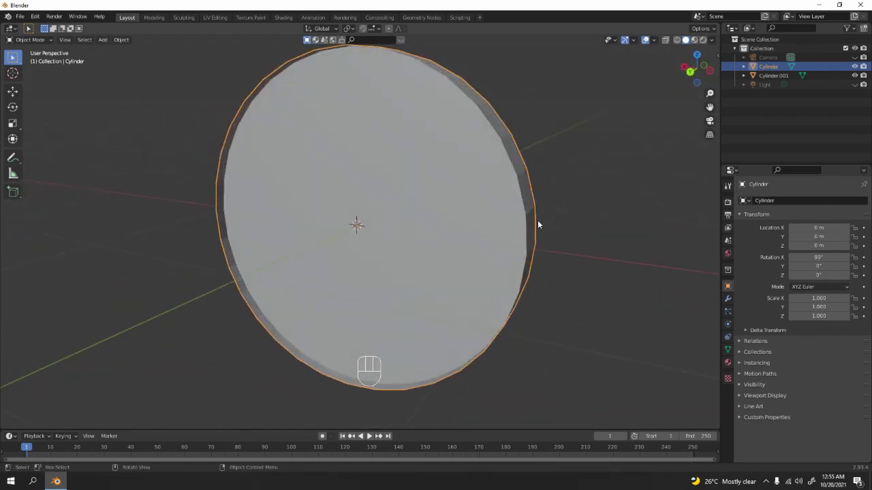
Add a plane mesh at the clock's centre and rotate it 90° about the global X axis.
key(shift+a)
mouse_move(589, 186)
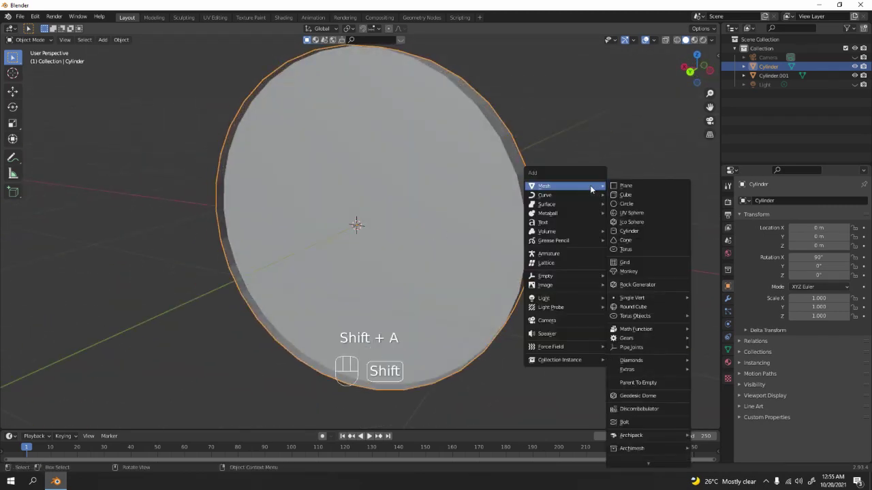
click(626, 186)
scroll(592, 189, down, 3)
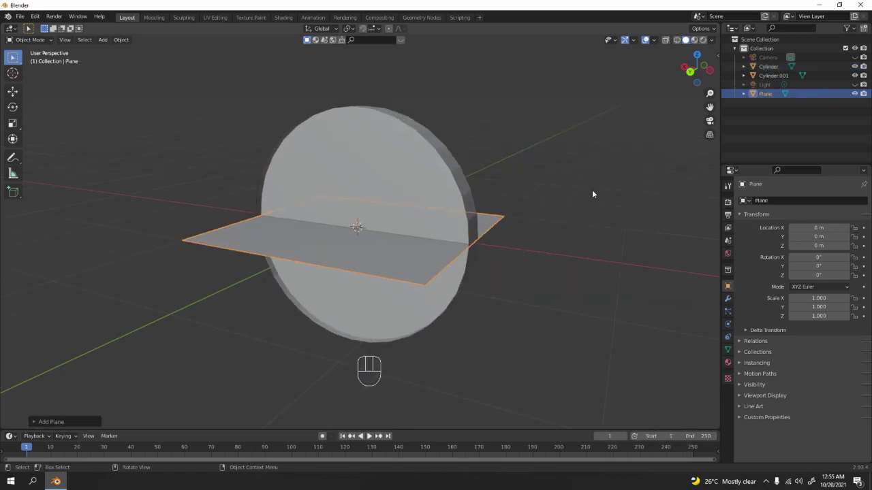
key(r)
key(x)
text(90)
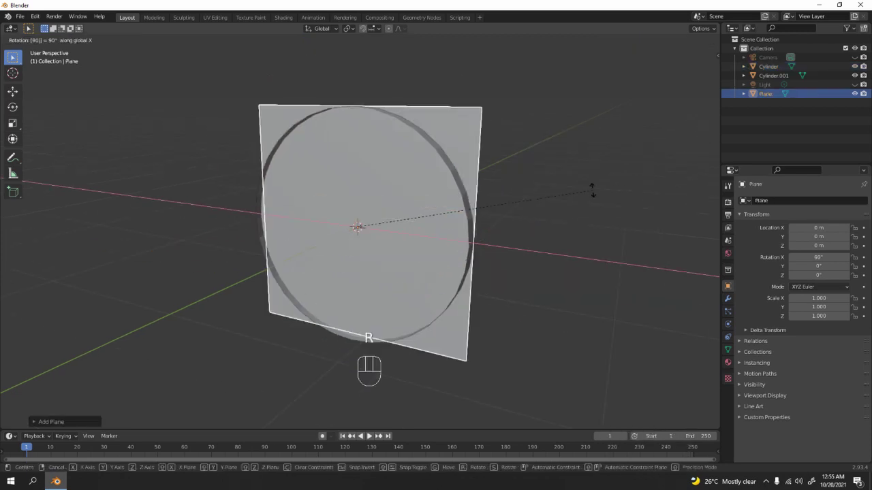
key(Return)
In front view, scale the plane down uniformly to about 0.149 and widen it along X to about 0.233.
key(KP_1)
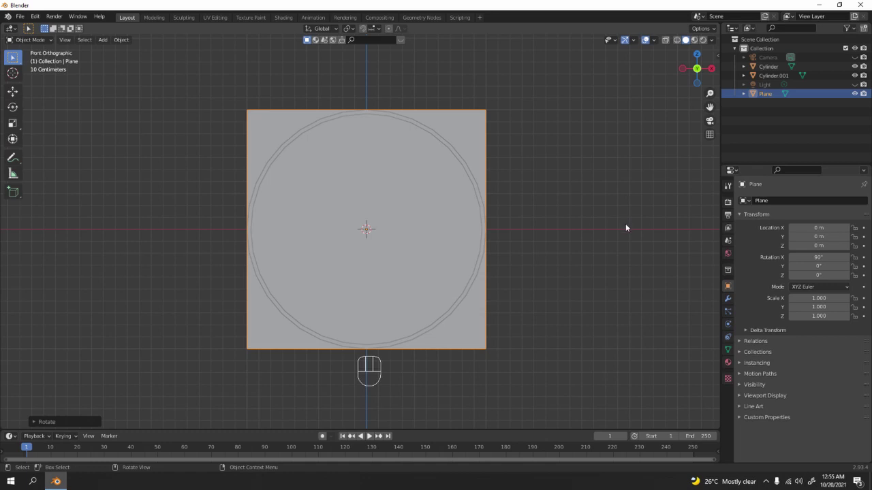
key(s)
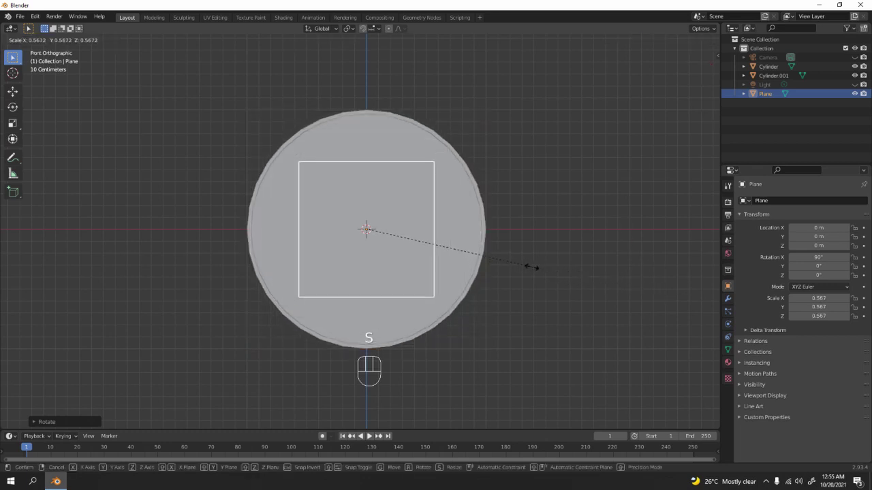
key(x)
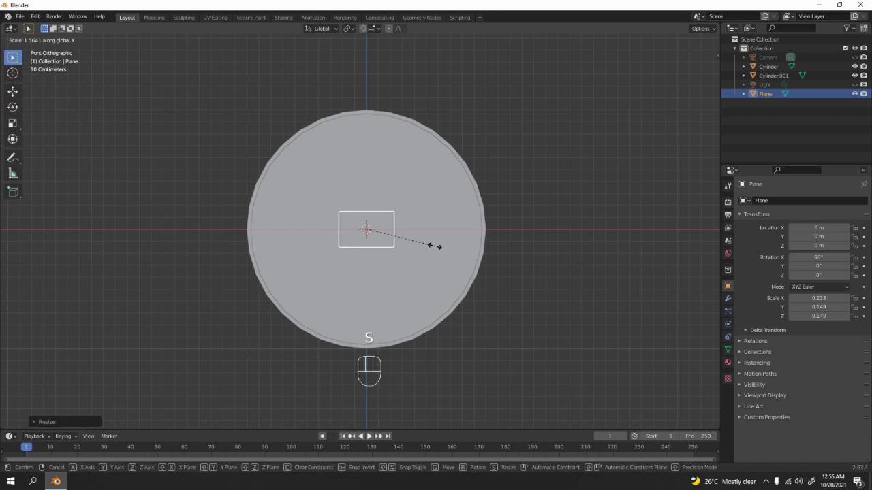
click(434, 246)
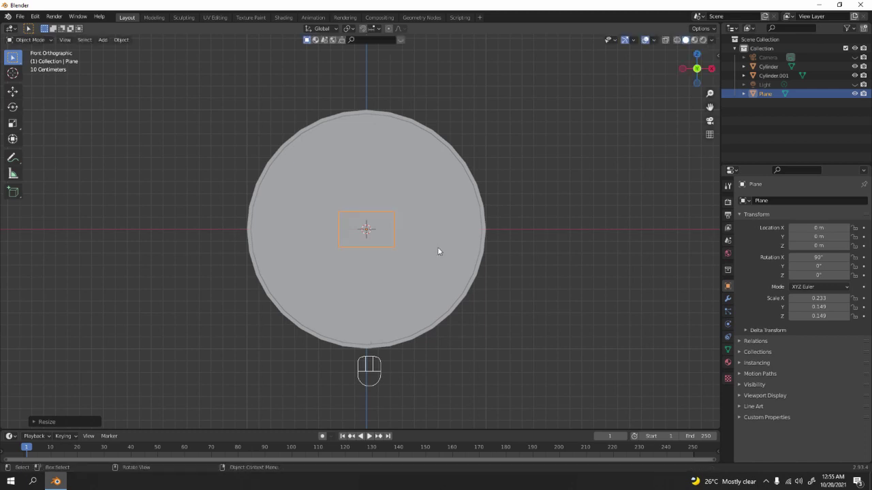
Turn on X-ray and, in the right side view, move the plane along the global Y axis to about -0.026 m.
key(KP_3)
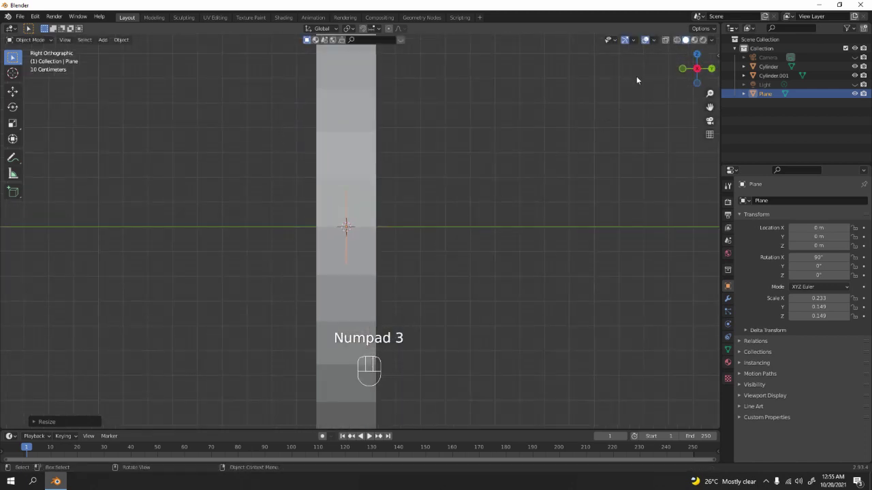
click(665, 44)
scroll(440, 139, up, 6)
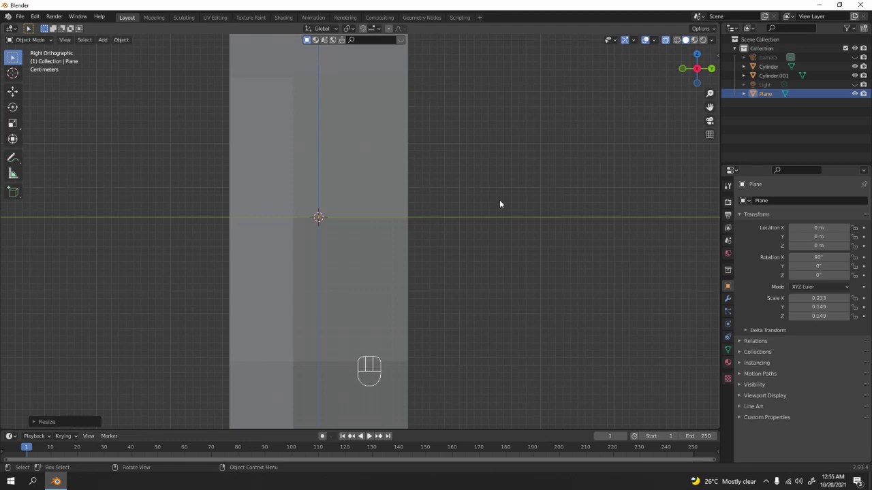
scroll(495, 205, down, 3)
middle_drag(483, 197, 454, 206)
key(KP_1)
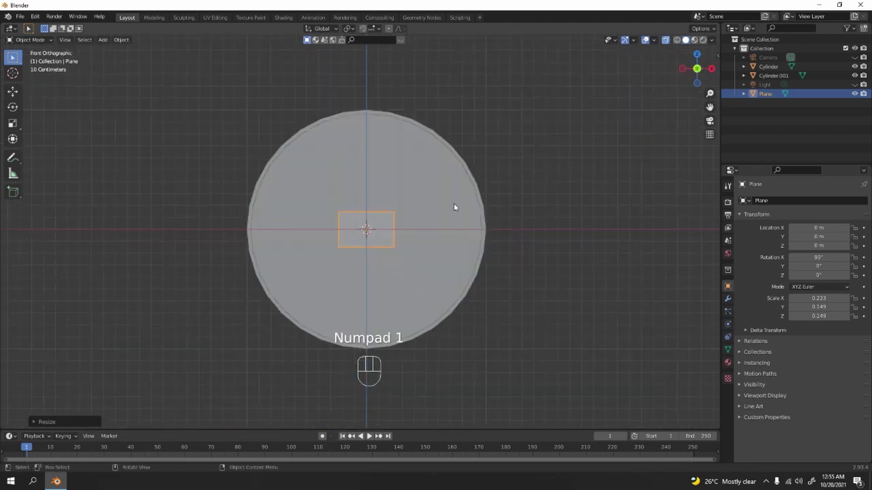
key(KP_3)
scroll(450, 208, up, 4)
key(g)
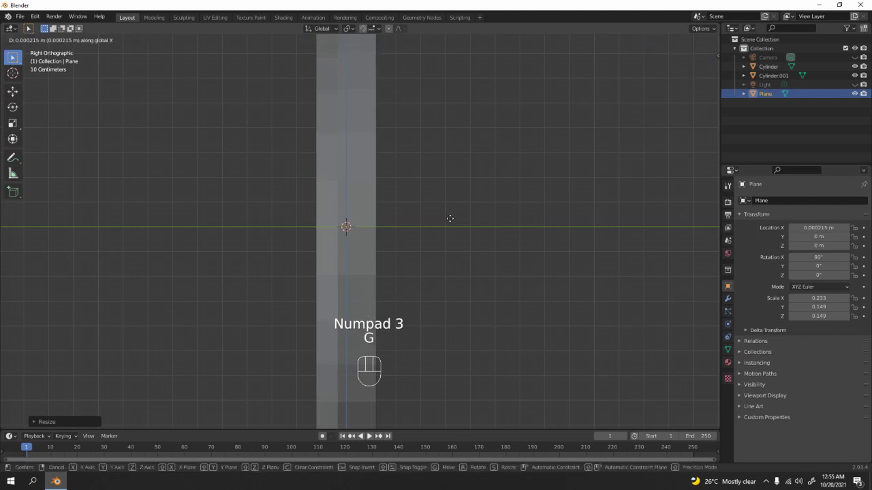
middle_click(450, 216)
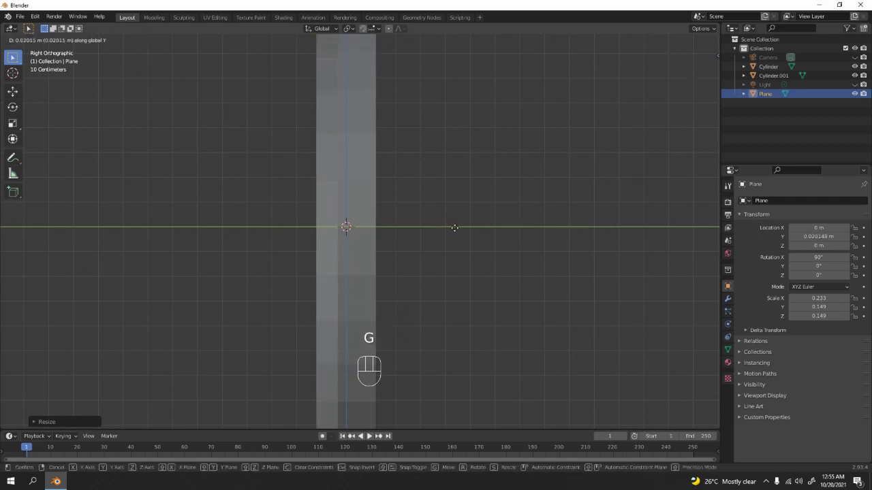
click(445, 228)
scroll(371, 244, up, 4)
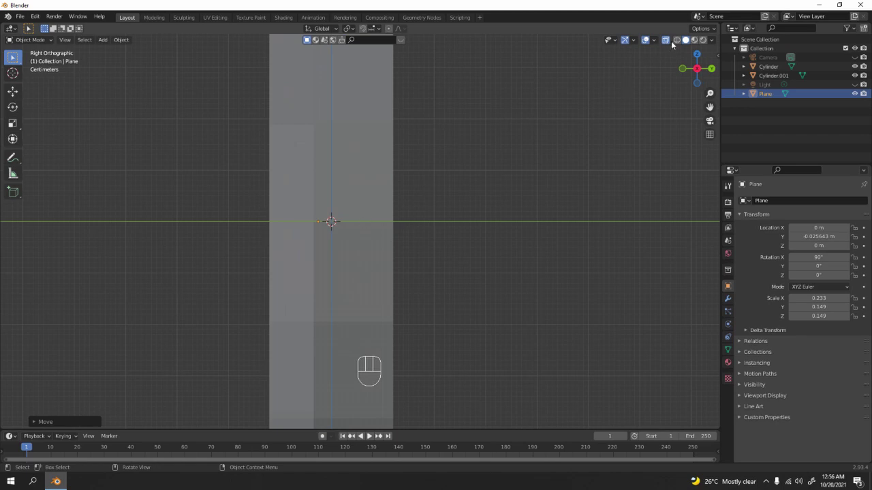
Extrude the plane along the global Y axis by about 0.12 m to form a rectangular box.
key(Tab)
middle_drag(456, 187, 411, 202)
key(e)
middle_click(413, 204)
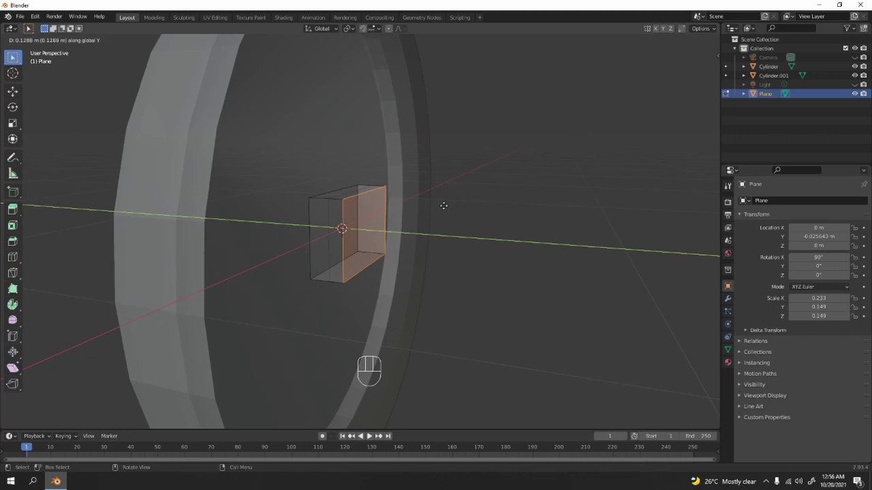
click(440, 207)
Select the whole box mesh and shift it along the global Y axis in the right side view.
middle_drag(440, 207, 461, 230)
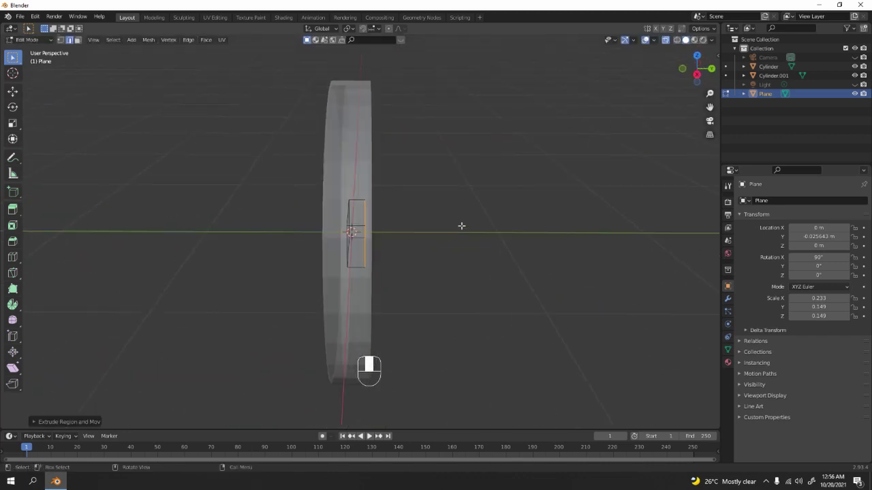
key(KP_3)
scroll(446, 220, up, 8)
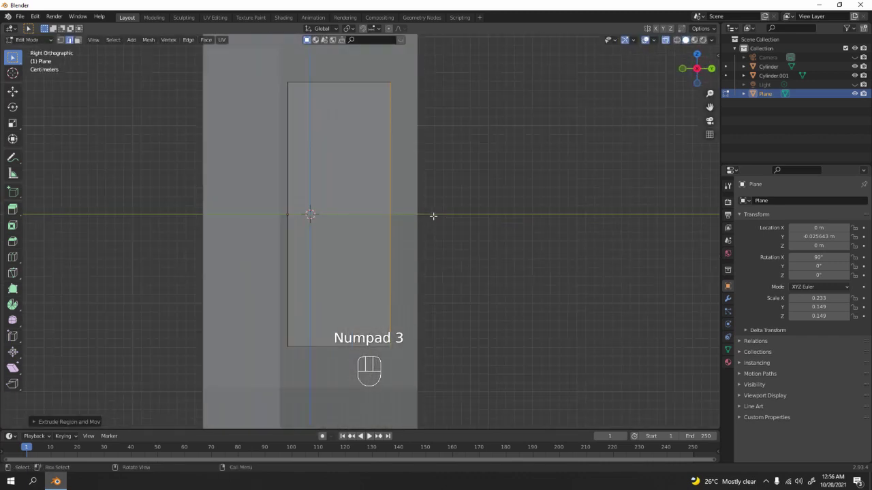
key(a)
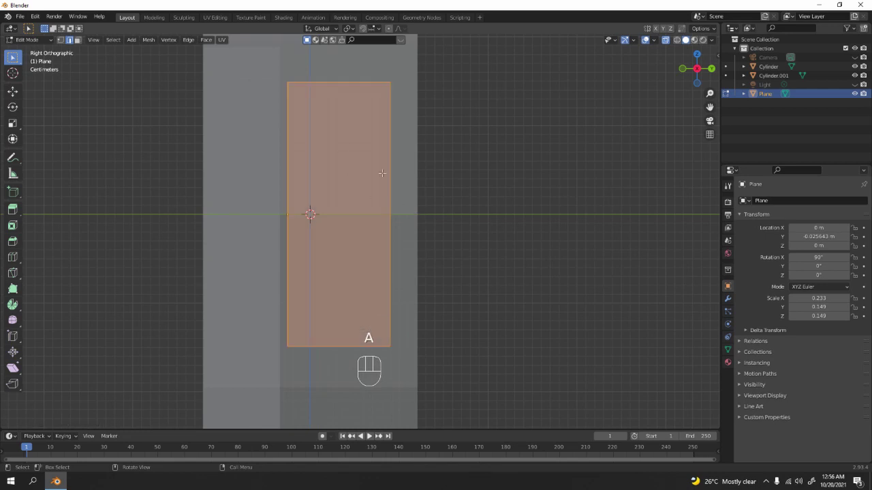
key(g)
key(y)
click(540, 212)
key(Tab)
Turn off X-ray and move the box's rear face along the global Y axis so it projects further from the casing's back.
middle_drag(525, 134, 377, 192)
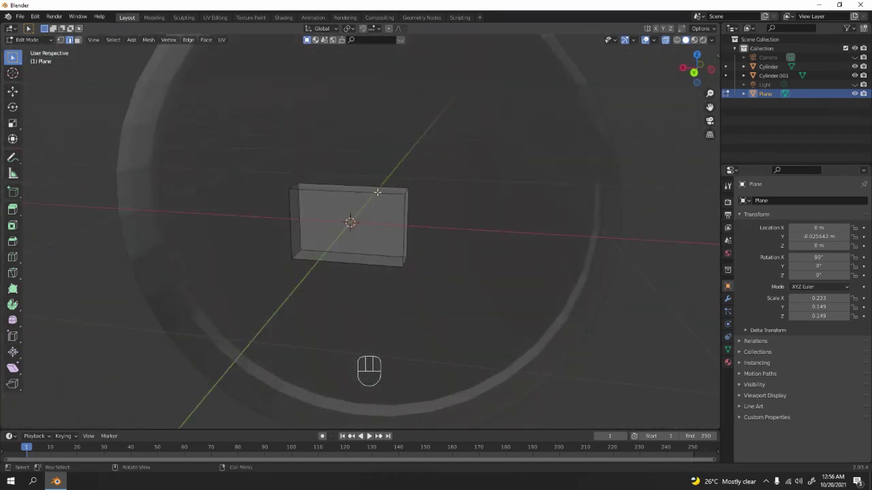
click(665, 40)
mouse_move(490, 191)
middle_down()
mouse_move(459, 202)
mouse_move(524, 200)
mouse_move(506, 197)
mouse_move(473, 145)
middle_up()
scroll(349, 241, up, 5)
middle_drag(348, 241, 382, 274)
scroll(401, 273, down, 5)
key(3)
click(346, 226)
key(g)
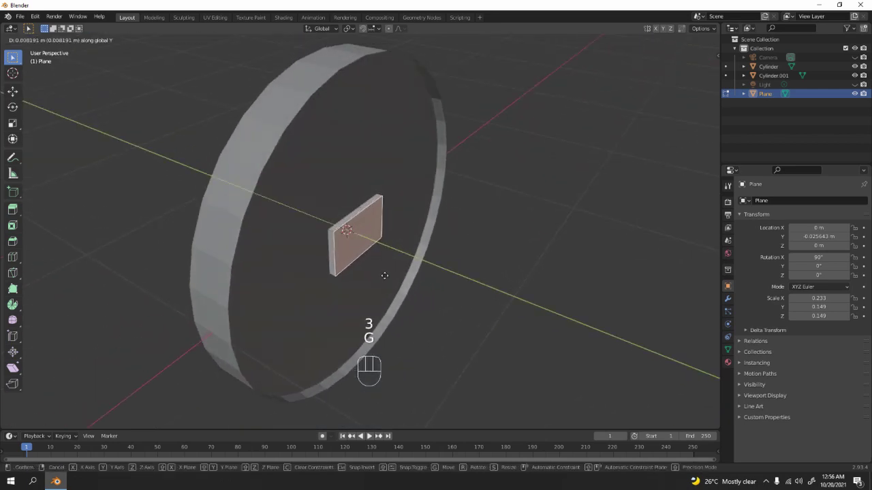
click(406, 263)
click(545, 187)
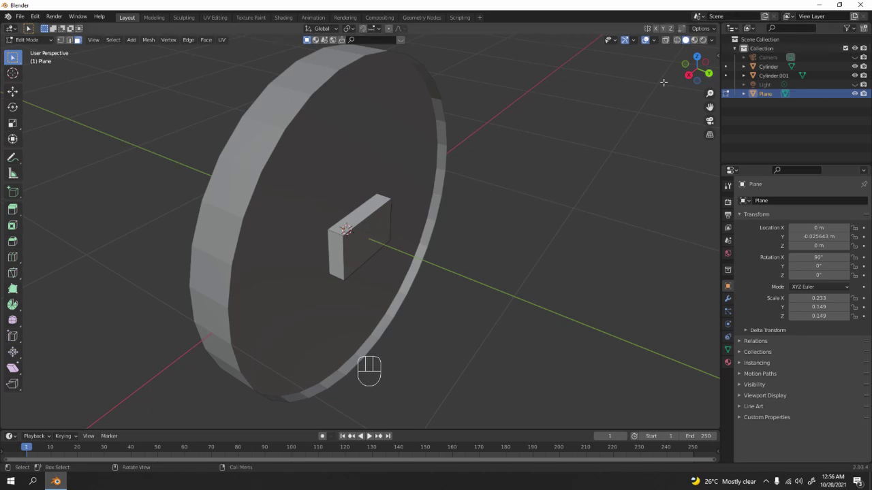
Look through the viewport shading options and examine the clock from the front and the back.
click(711, 40)
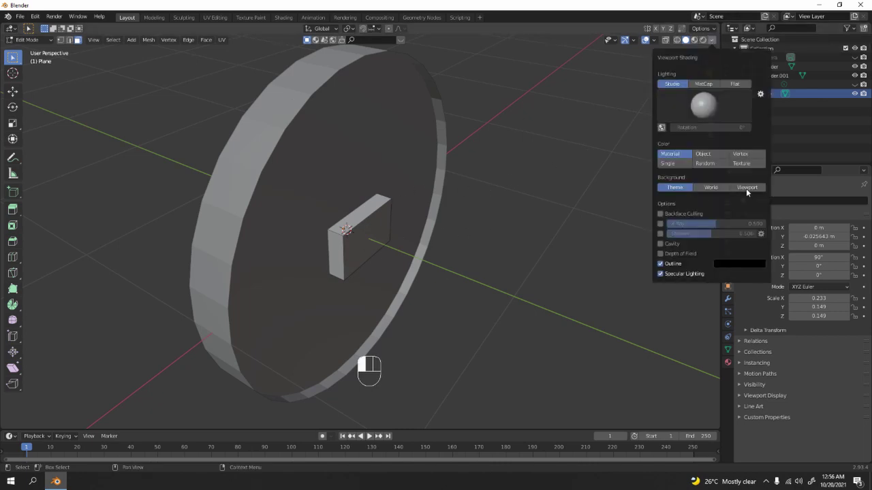
scroll(272, 272, down, 4)
middle_drag(273, 272, 422, 259)
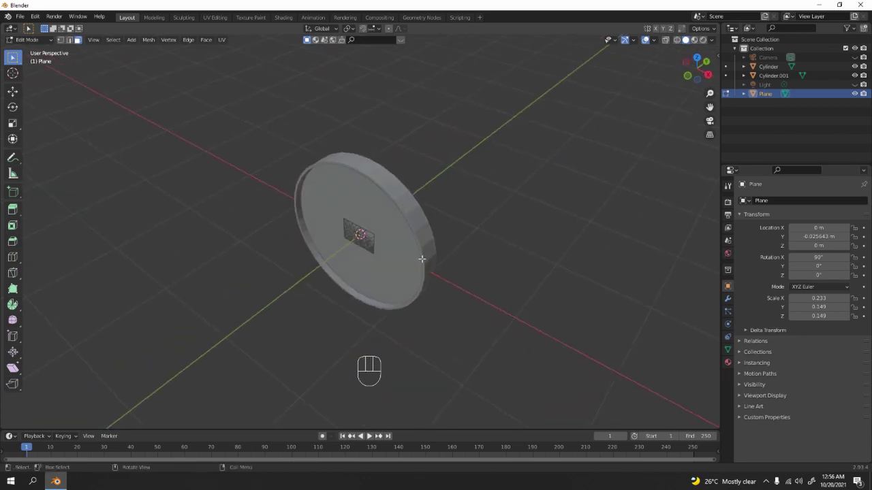
middle_drag(436, 224, 444, 158)
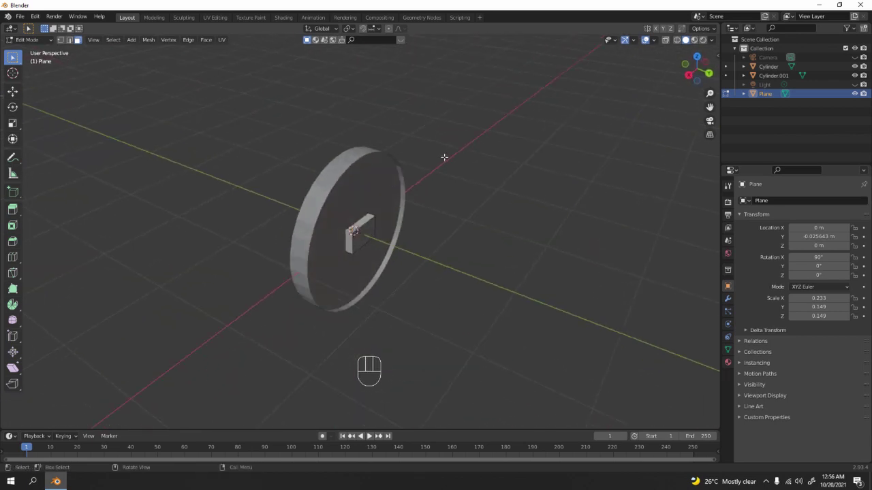
Set the solid shading colour to Random so that each part of the clock shows in its own colour.
click(711, 41)
click(705, 163)
scroll(414, 252, down, 2)
middle_drag(415, 253, 374, 233)
scroll(368, 256, up, 5)
scroll(363, 256, down, 5)
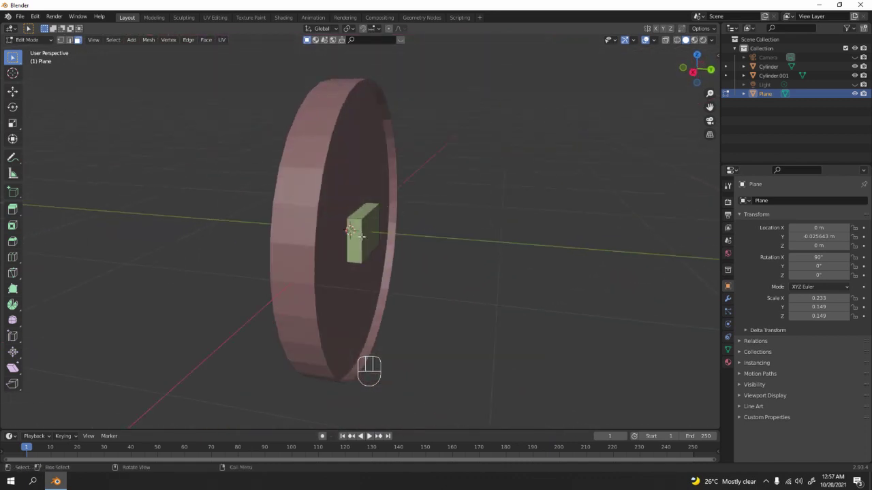
Leave mesh editing and move the box object about 0.078 m along the global Y axis, out from the casing's back.
key(Tab)
click(374, 233)
click(374, 233)
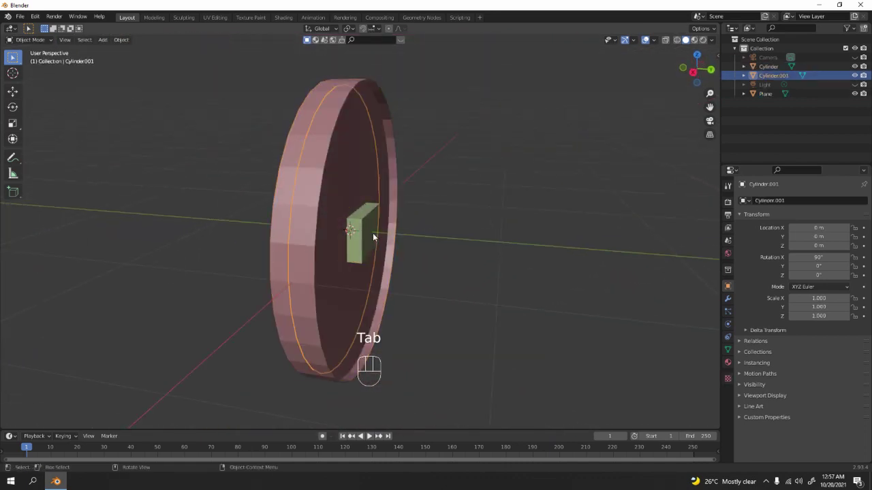
click(374, 233)
key(g)
key(y)
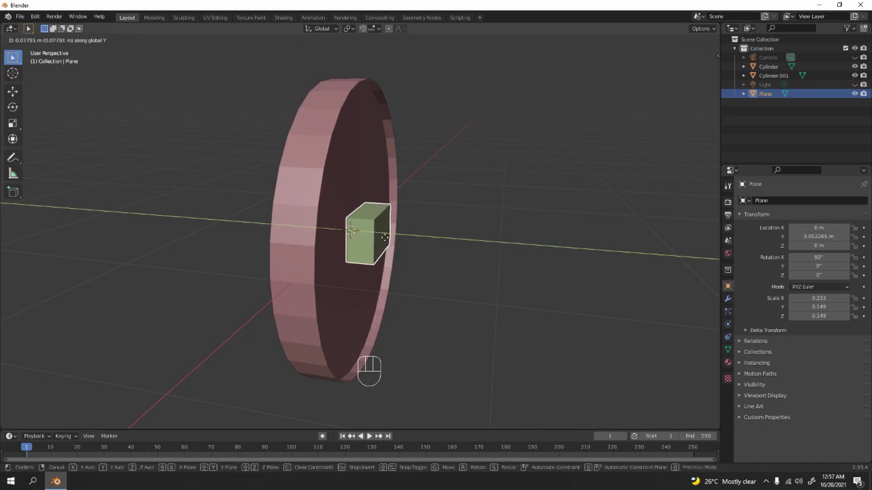
click(382, 237)
scroll(383, 238, up, 4)
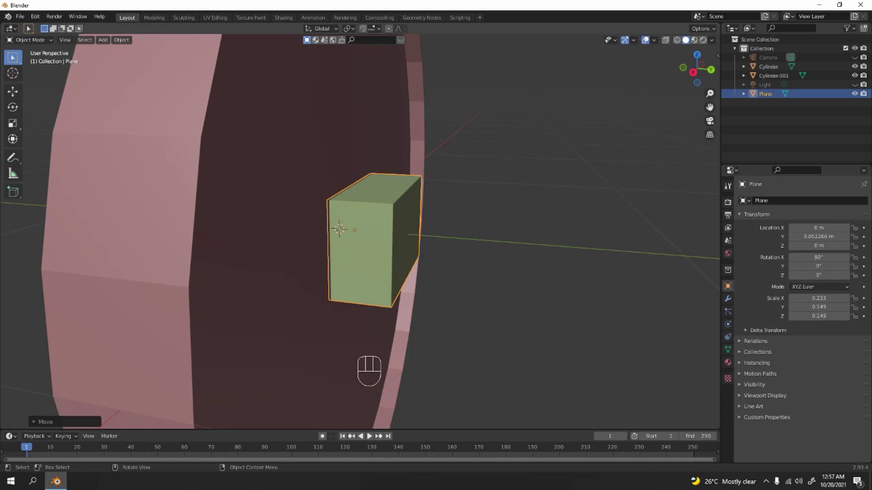
Scale the box to about 0.73 along the global Y axis and adjust its Y position against the casing's back.
key(s)
key(y)
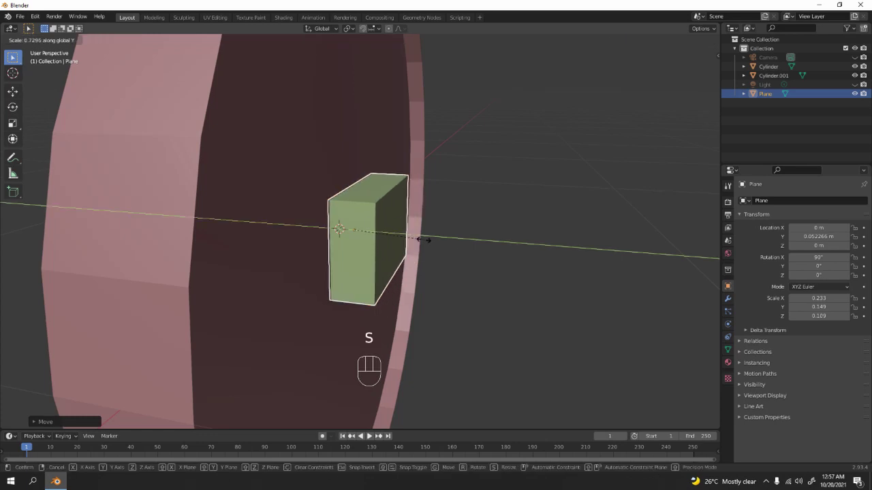
click(451, 241)
key(g)
key(y)
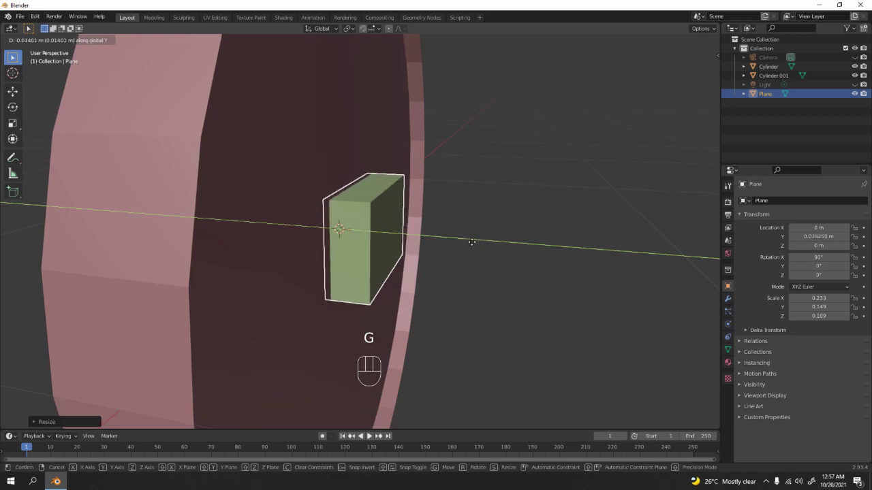
click(473, 241)
click(503, 177)
middle_drag(503, 177, 218, 245)
scroll(379, 210, up, 5)
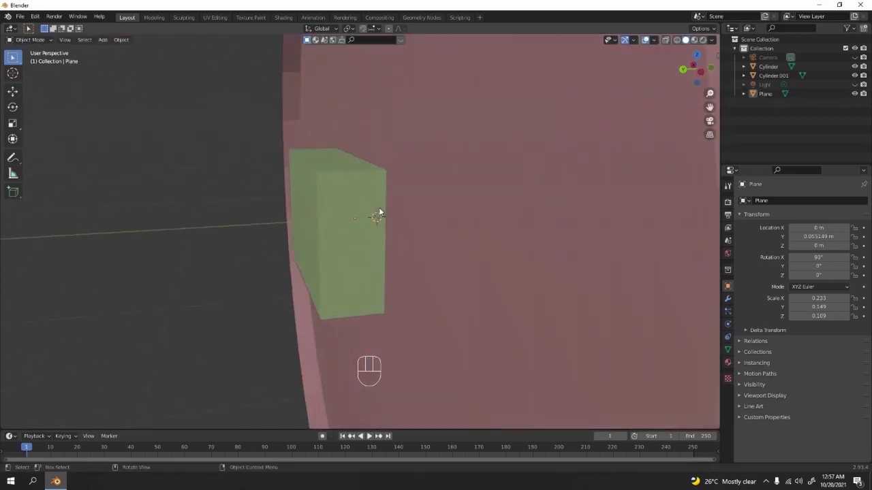
Add two evenly spaced horizontal loop cuts around the box without sliding them.
scroll(359, 208, down, 4)
scroll(315, 207, down, 4)
middle_drag(316, 207, 355, 221)
scroll(342, 242, up, 4)
key(Tab)
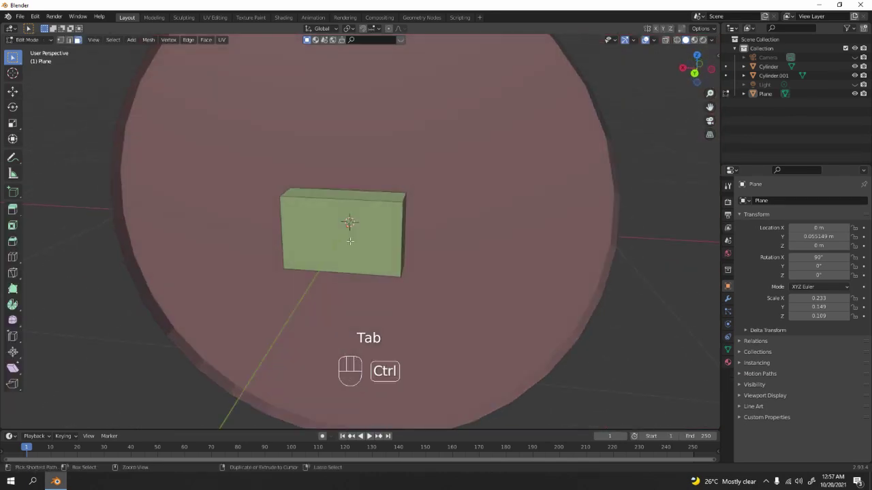
key(ctrl+r)
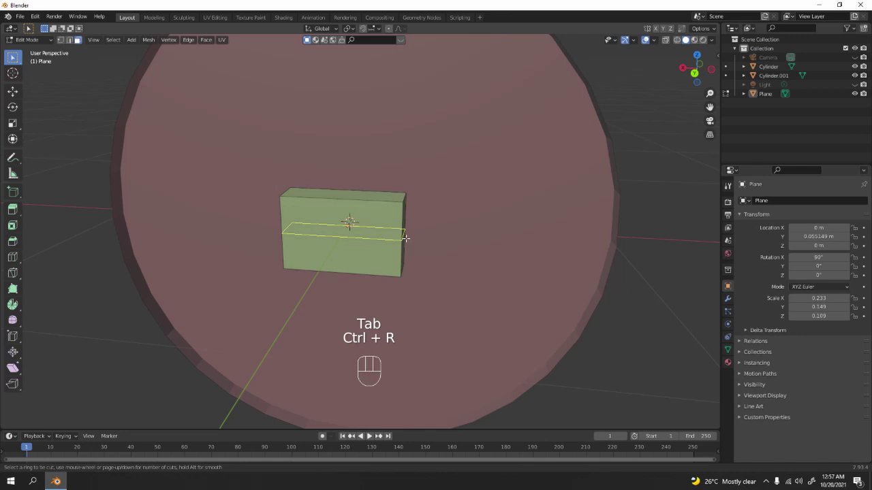
scroll(405, 237, up, 1)
click(405, 237)
right_click(404, 236)
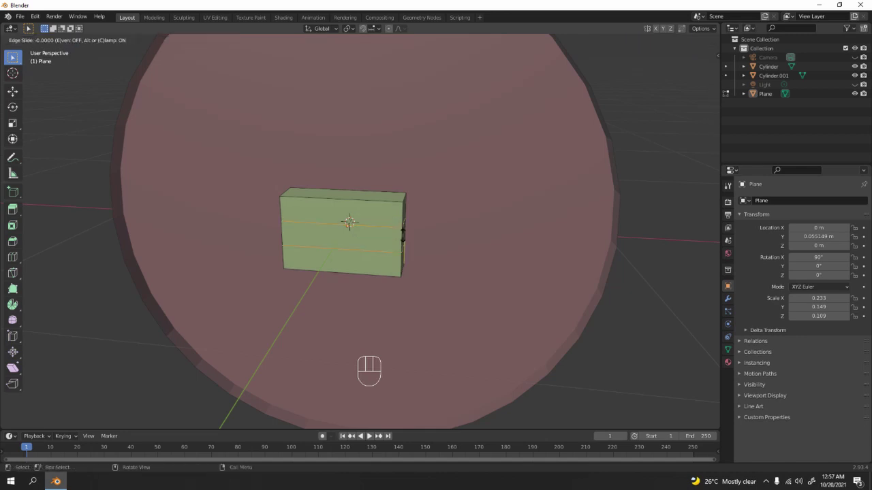
Scale the two edge loops apart along the global Z axis by a factor of about 1.4.
key(s)
key(z)
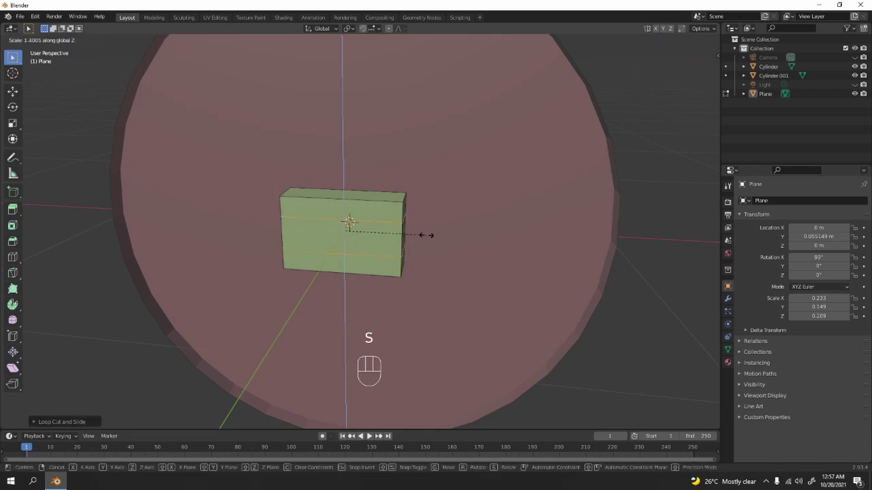
click(425, 235)
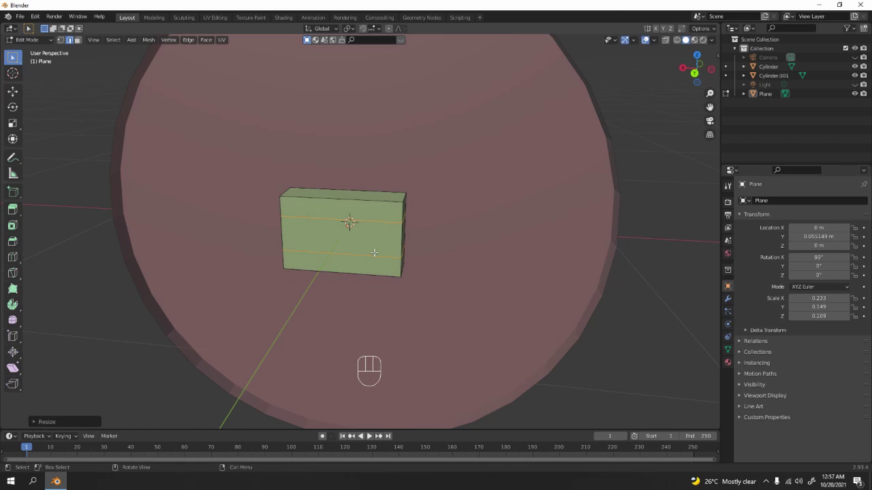
key(grave)
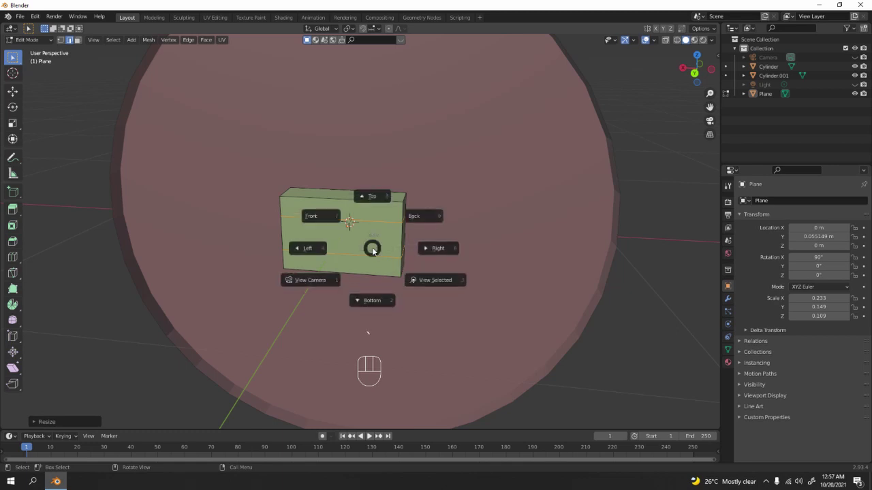
Return to object mode and apply the box's scale.
key(Tab)
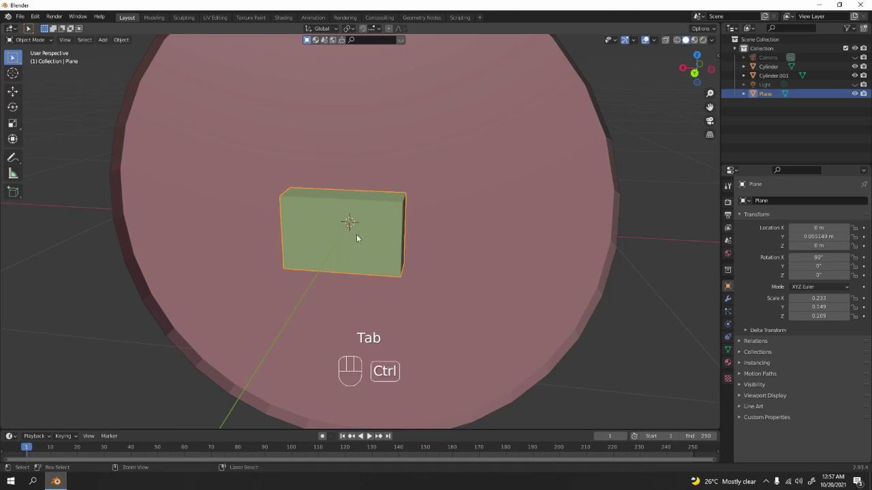
key(ctrl+a)
click(356, 235)
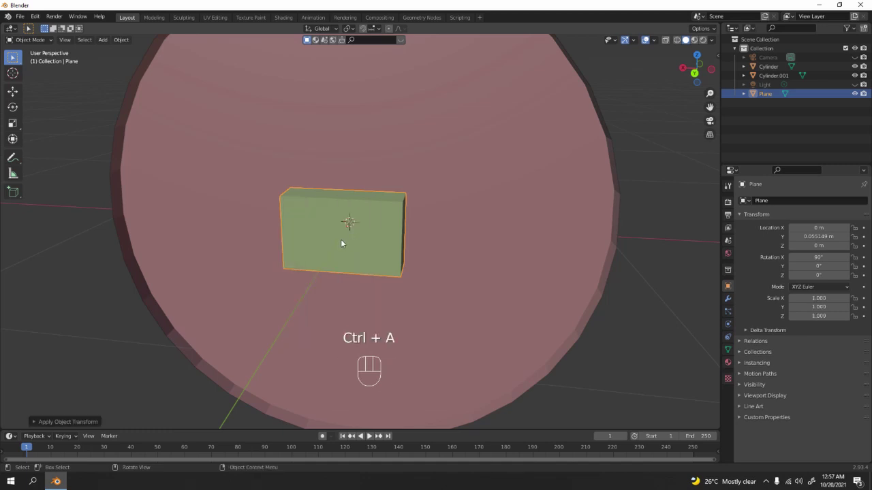
Inset the middle face on the back of the box by about 0.02 m.
key(Tab)
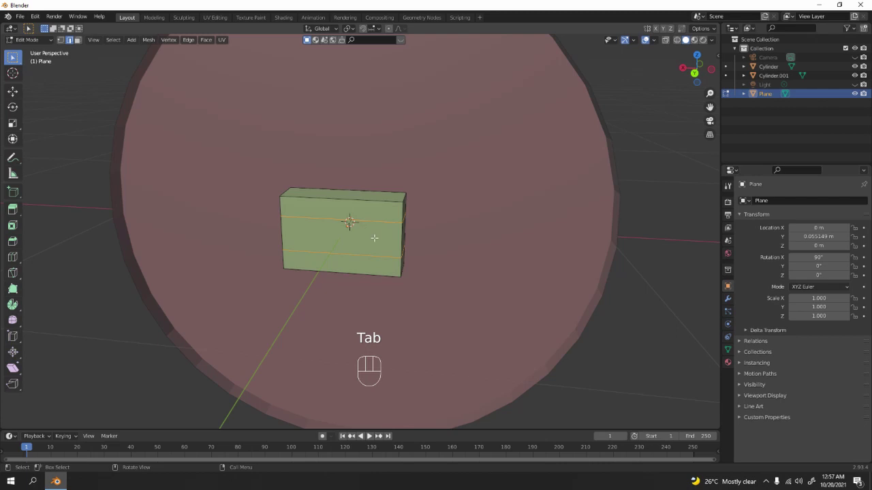
key(3)
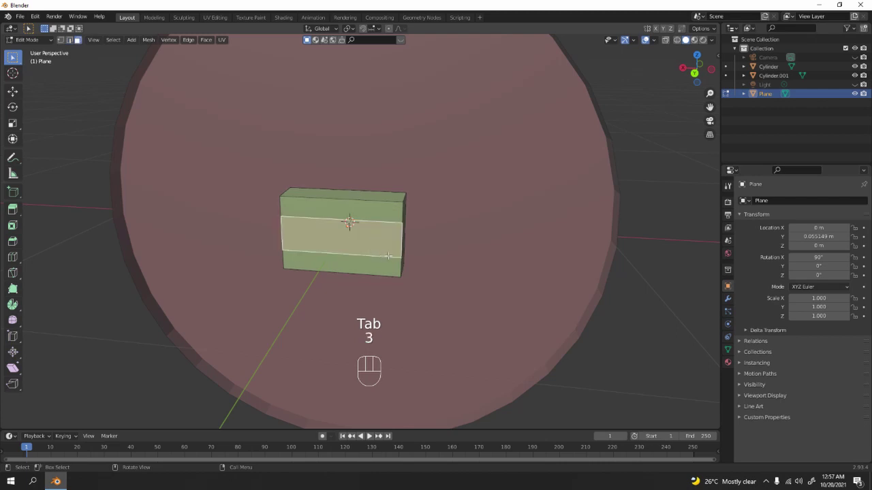
key(i)
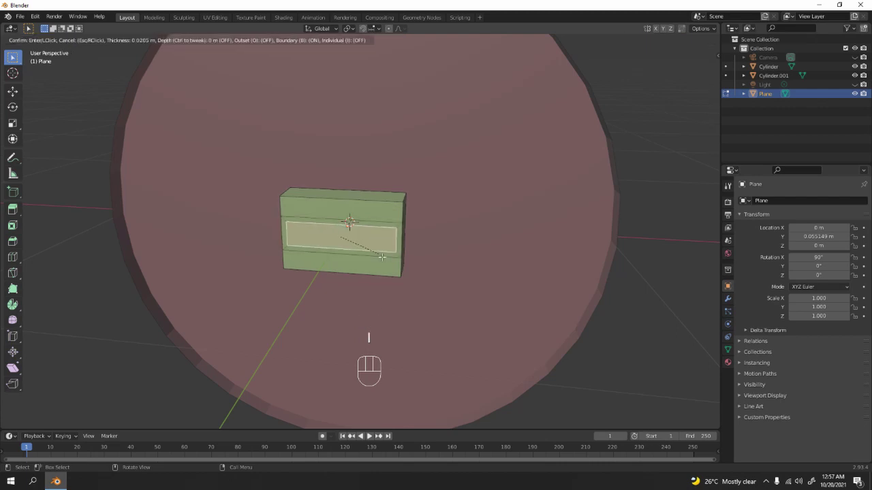
click(381, 256)
scroll(452, 246, up, 5)
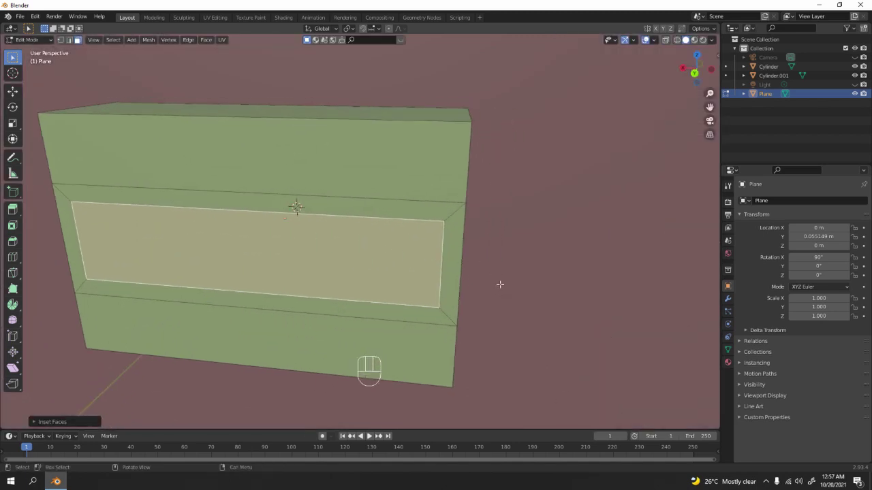
Extrude the inset face about 0.003 m into the box and inset it again by about 0.004 m.
key(e)
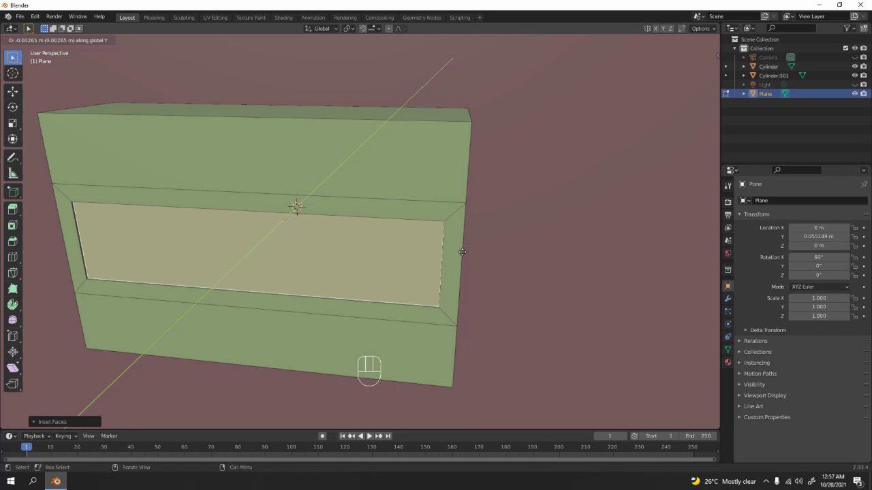
click(462, 252)
scroll(538, 279, up, 3)
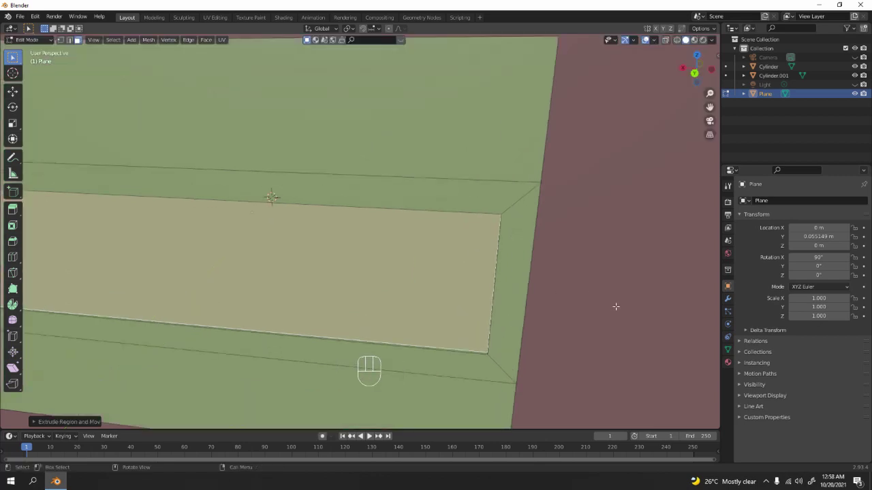
key(i)
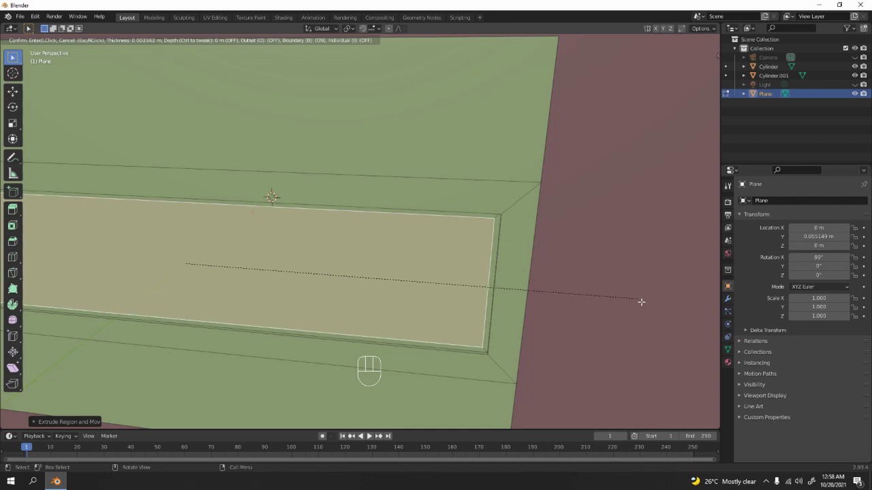
click(640, 302)
Extrude the inner face about 0.005 m further into the box and return to object mode.
middle_drag(642, 302, 583, 289)
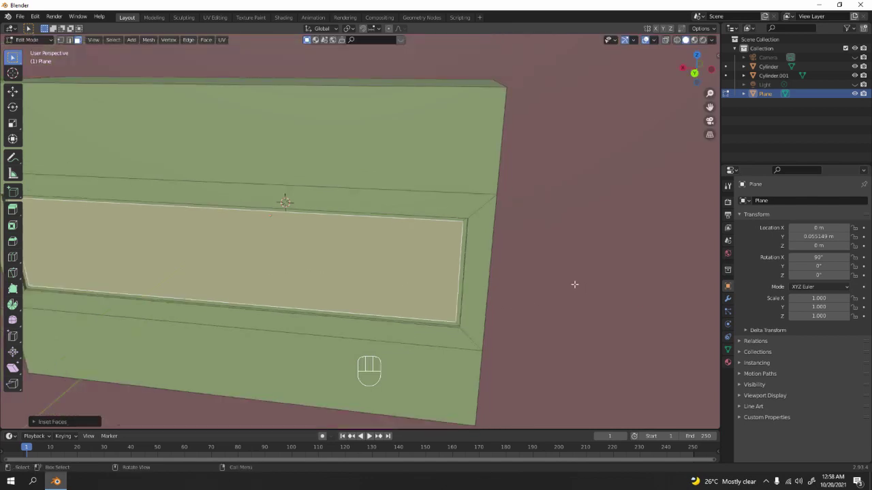
key(e)
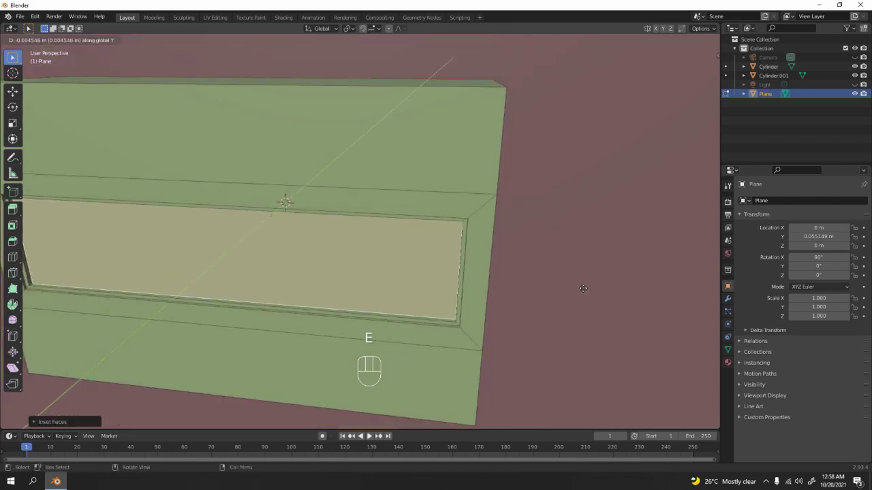
click(582, 297)
key(Tab)
Examine the recessed panel on the box and the clock's front from several angles, leaving nothing selected.
scroll(349, 275, down, 8)
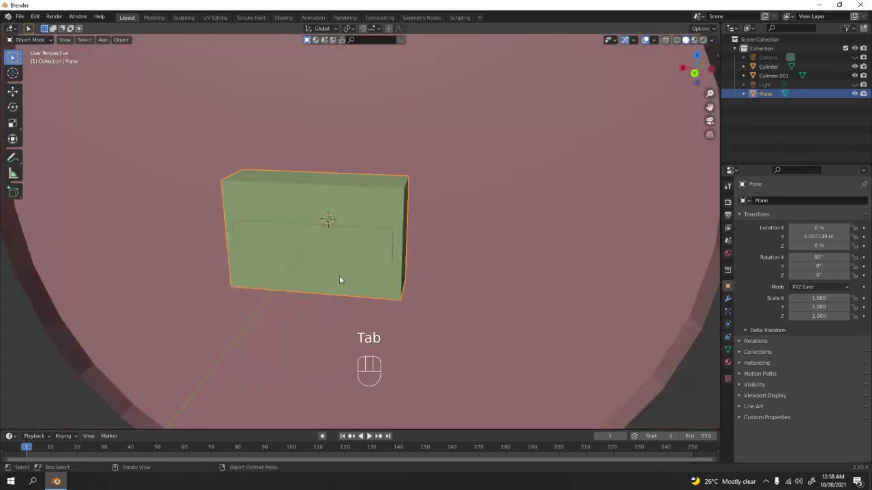
middle_drag(398, 266, 287, 229)
scroll(388, 235, up, 4)
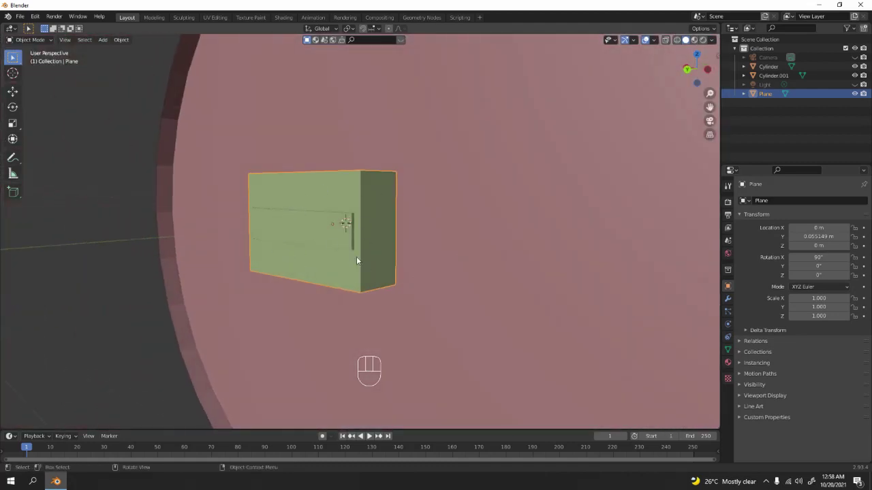
scroll(327, 264, down, 4)
middle_drag(302, 268, 376, 208)
scroll(483, 246, down, 3)
click(495, 225)
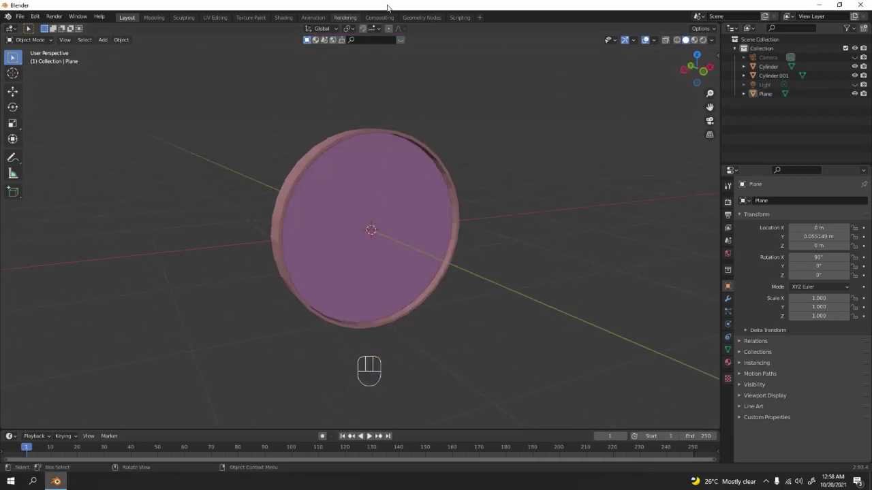
Open the Shading workspace and create a new material for the clock's casing.
click(283, 17)
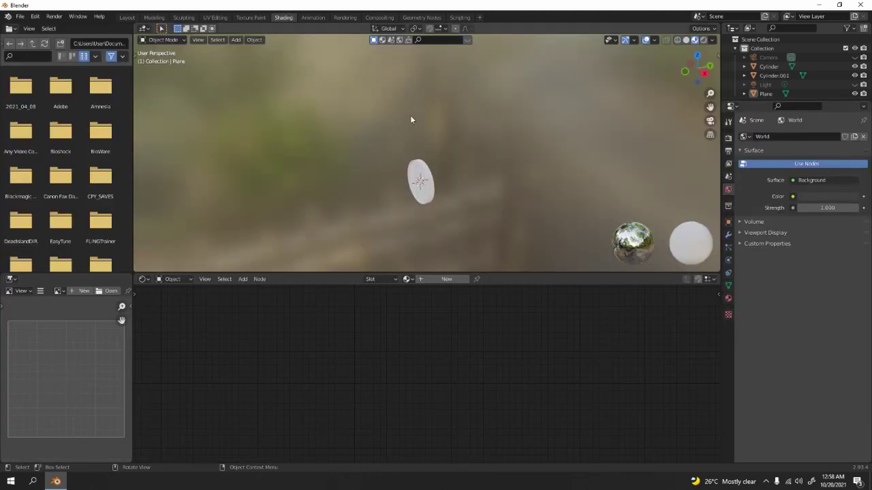
middle_drag(393, 88, 486, 140)
scroll(489, 157, up, 5)
scroll(431, 137, down, 2)
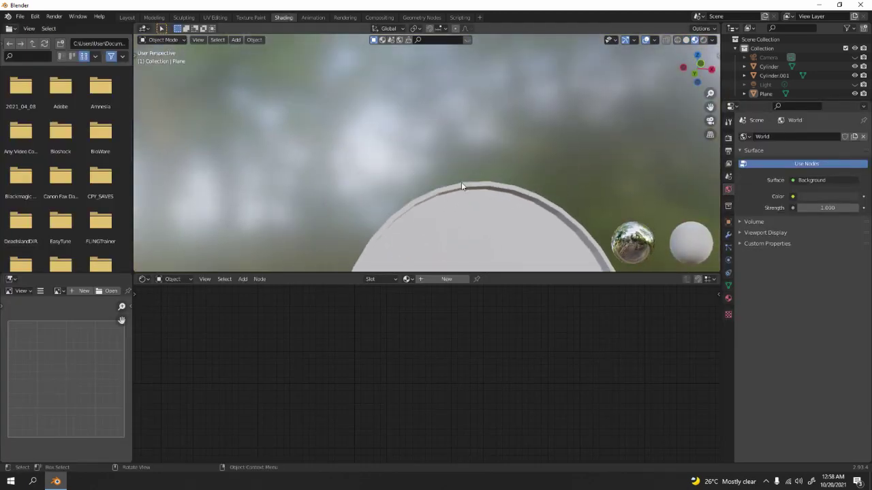
middle_drag(432, 137, 483, 143)
scroll(406, 221, down, 4)
middle_drag(406, 221, 492, 250)
scroll(380, 141, up, 3)
middle_drag(379, 140, 423, 164)
click(422, 163)
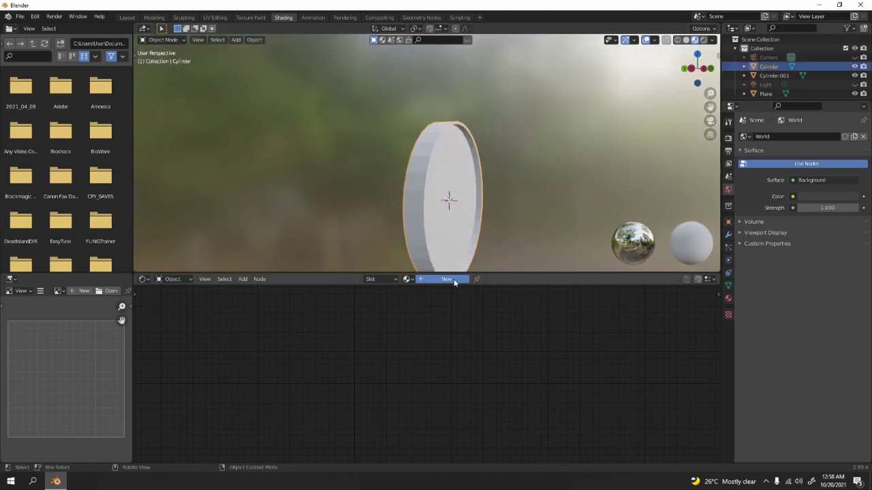
click(446, 278)
Make the casing material's base colour near-black, with Specular at about 0.77 and Roughness at about 0.15.
click(418, 325)
drag(446, 241, 446, 271)
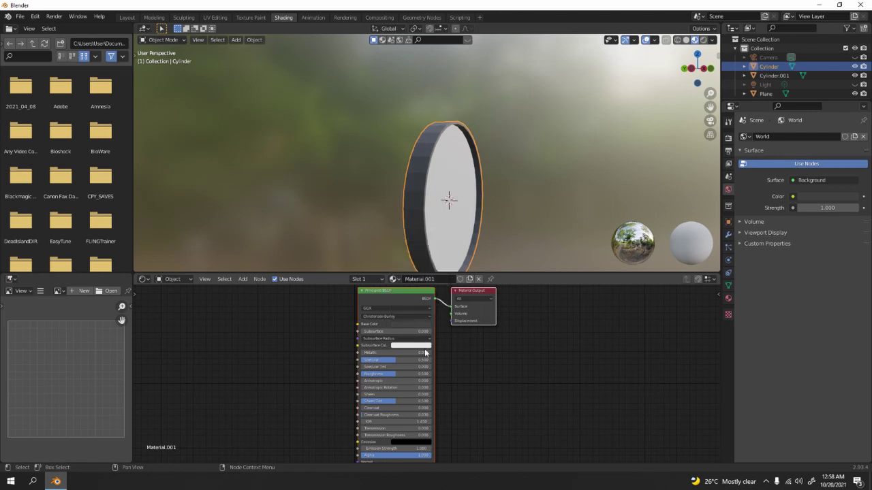
drag(399, 373, 411, 359)
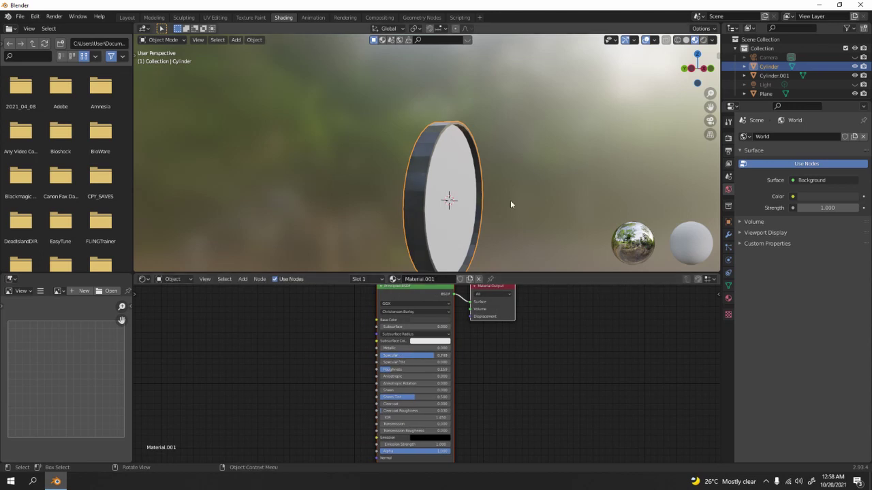
click(559, 140)
Add a Subdivision Surface modifier to the clock's casing.
middle_drag(560, 139, 457, 164)
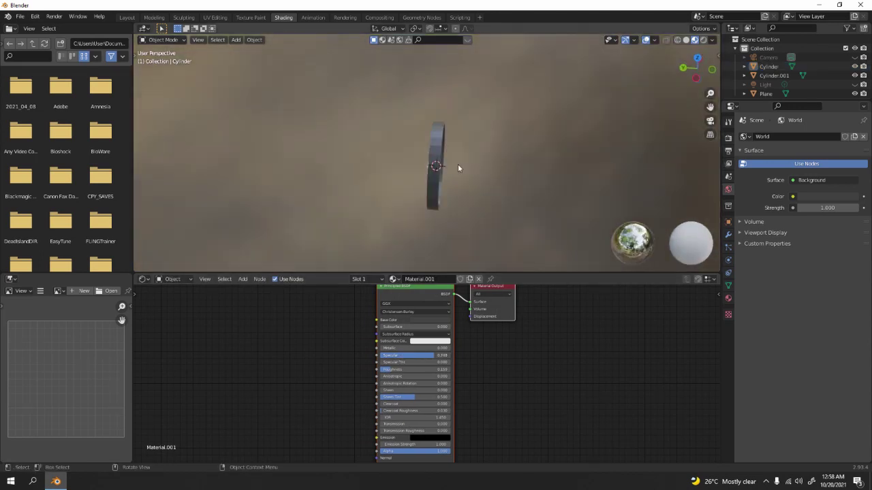
click(437, 147)
click(728, 234)
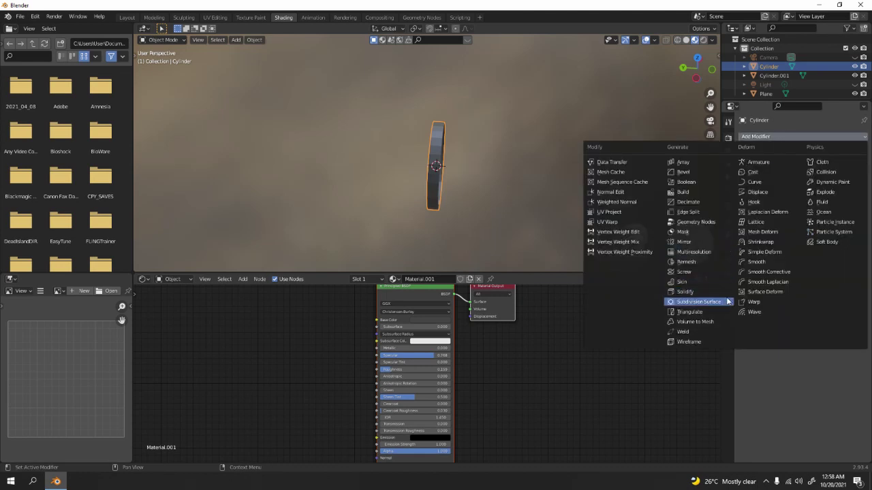
click(722, 301)
scroll(517, 225, up, 5)
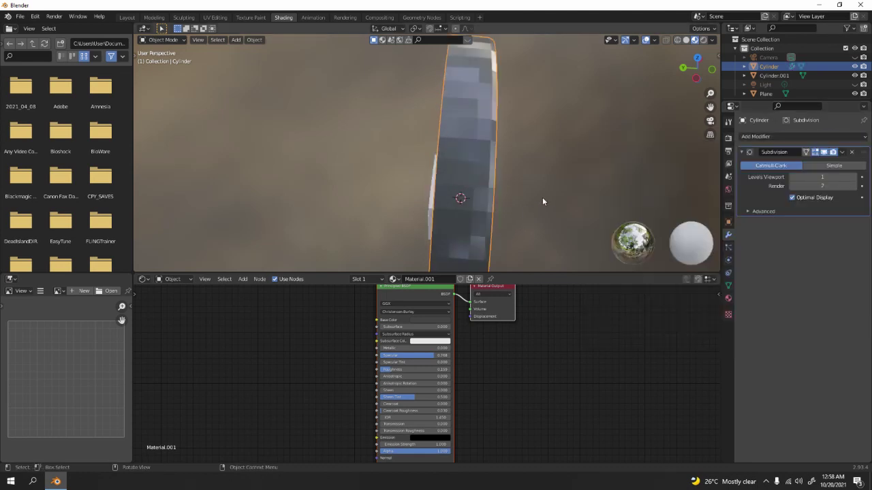
Raise the casing's subdivision viewport level to 2 and apply the Subdivision modifier.
click(857, 177)
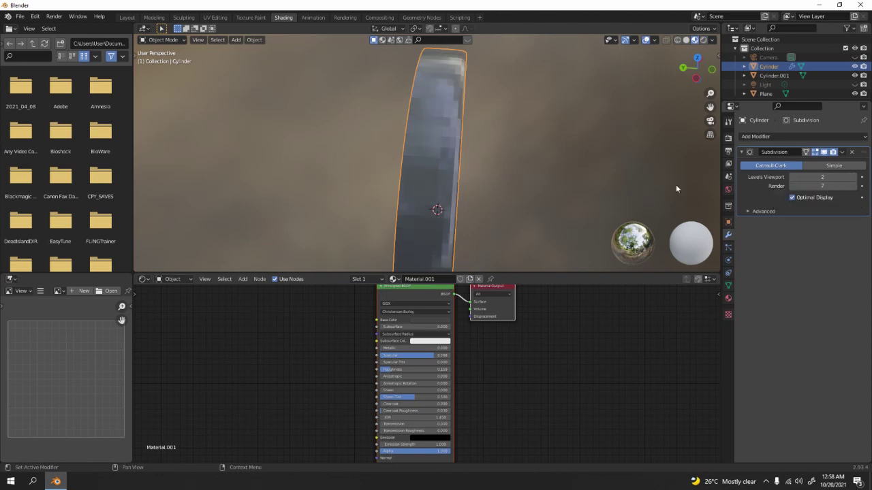
click(753, 211)
middle_drag(482, 113, 788, 216)
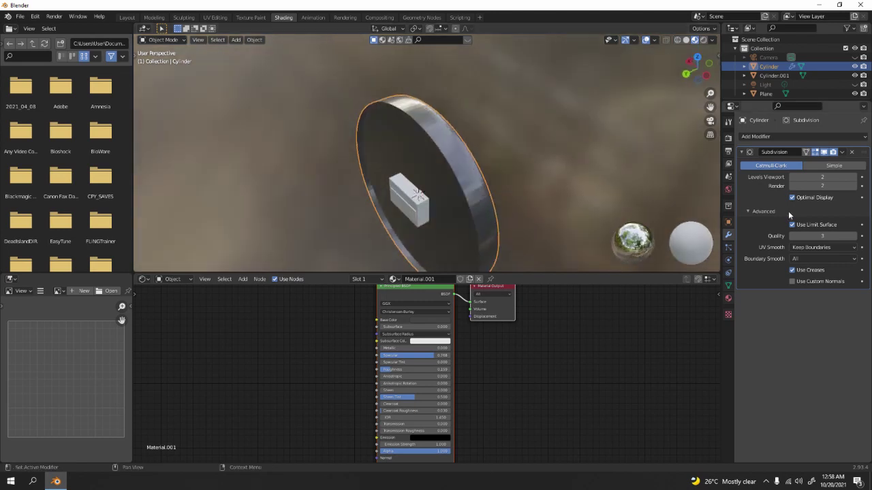
click(847, 152)
click(843, 152)
click(802, 162)
Apply Shade Smooth to the clock's casing and check its rim and back.
middle_drag(600, 167, 495, 165)
scroll(422, 162, up, 3)
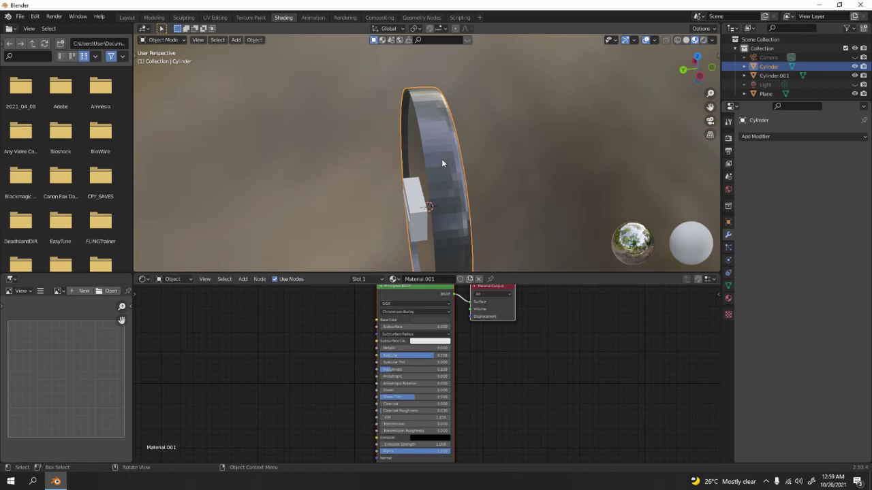
click(441, 159)
click(458, 162)
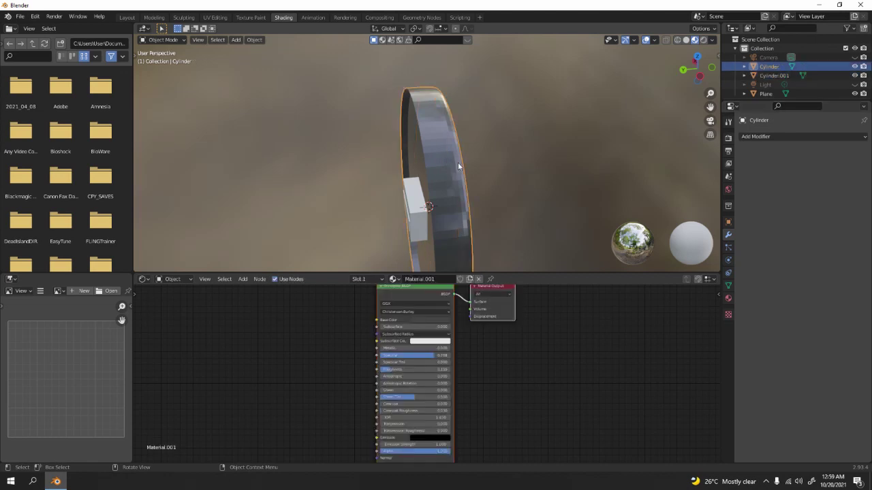
middle_drag(518, 162, 472, 166)
right_click(472, 167)
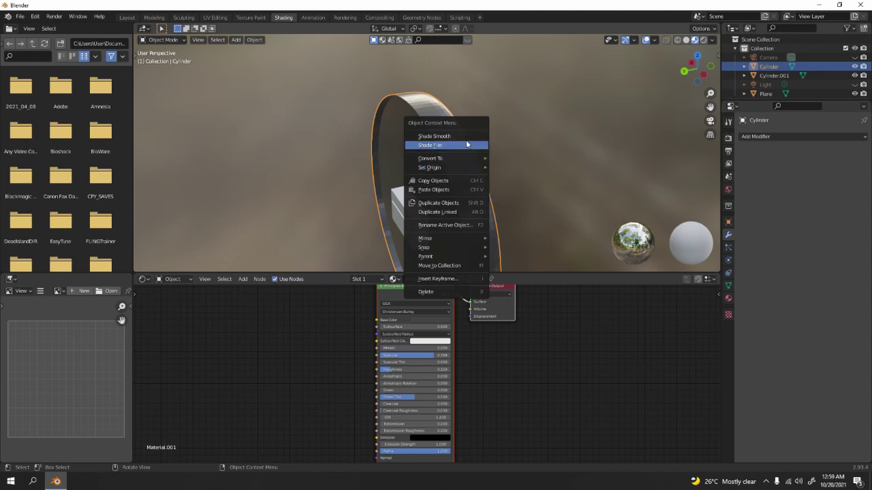
click(463, 135)
mouse_move(463, 135)
middle_down()
mouse_move(447, 178)
mouse_move(477, 120)
mouse_move(435, 214)
middle_up()
middle_drag(498, 148, 442, 208)
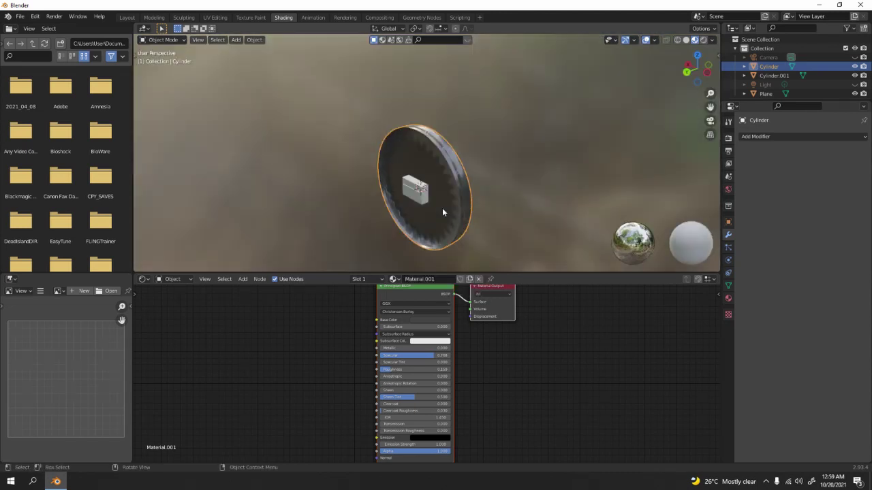
scroll(500, 210, up, 1)
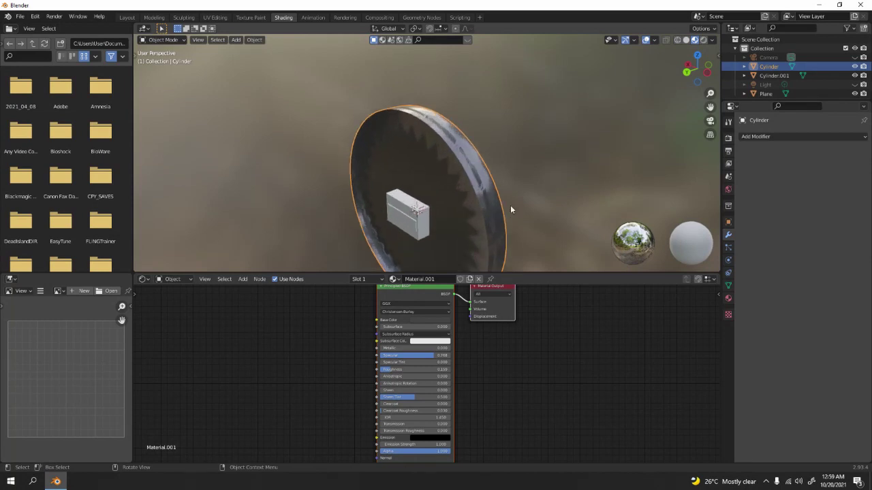
Enable Auto Smooth in the casing mesh's normals settings and check the clock's rim and front.
click(728, 286)
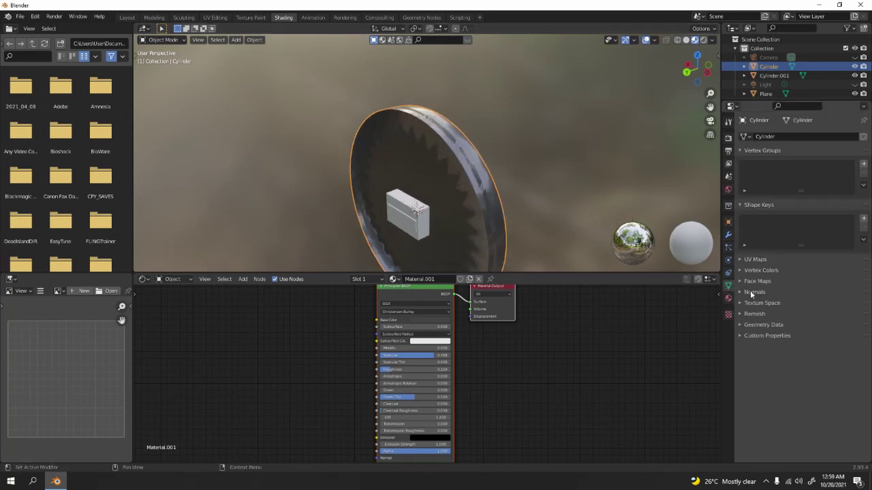
click(750, 291)
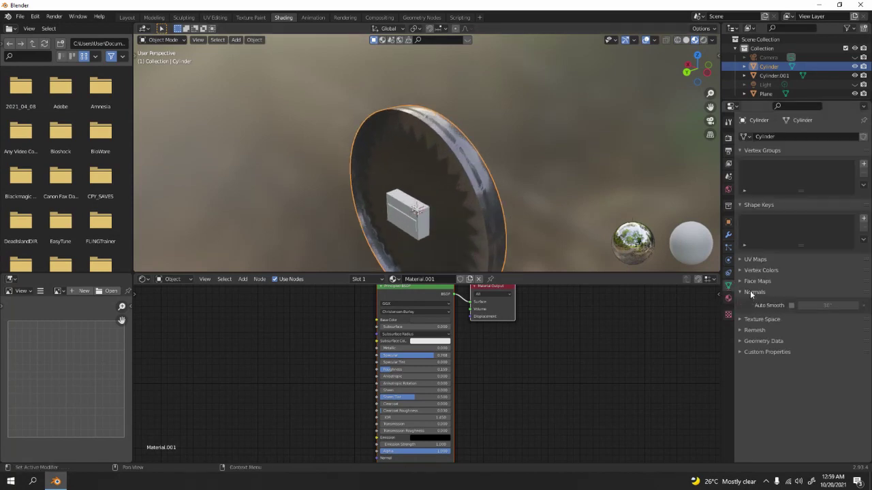
click(791, 305)
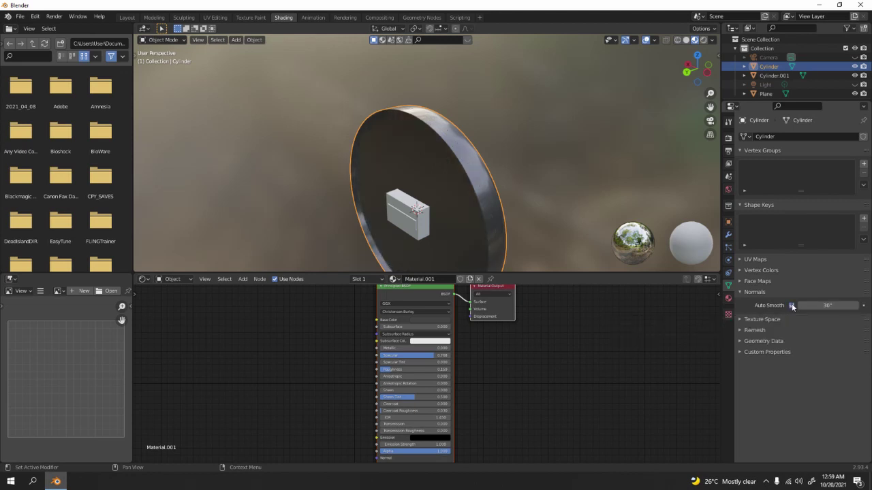
middle_drag(513, 149, 468, 167)
scroll(447, 183, up, 2)
shift+middle_drag(548, 157, 537, 110)
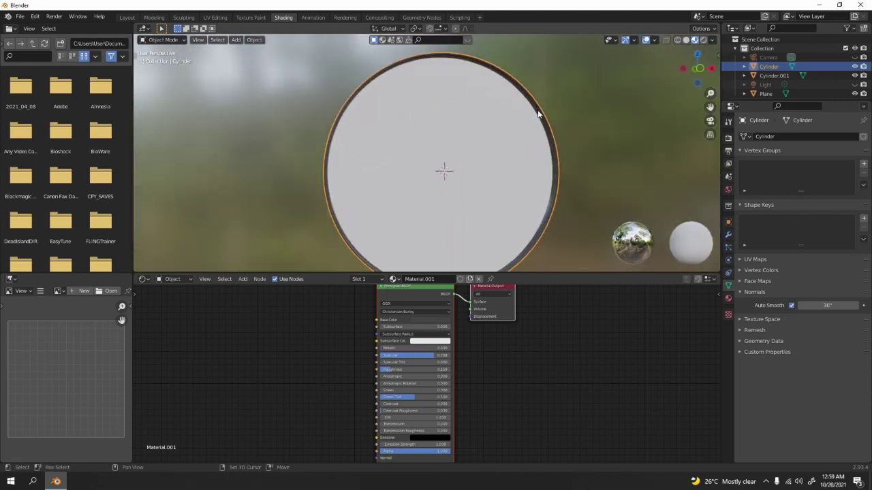
Select the clock's dial face and create a new material for it.
click(471, 156)
scroll(470, 160, down, 3)
middle_drag(471, 160, 470, 188)
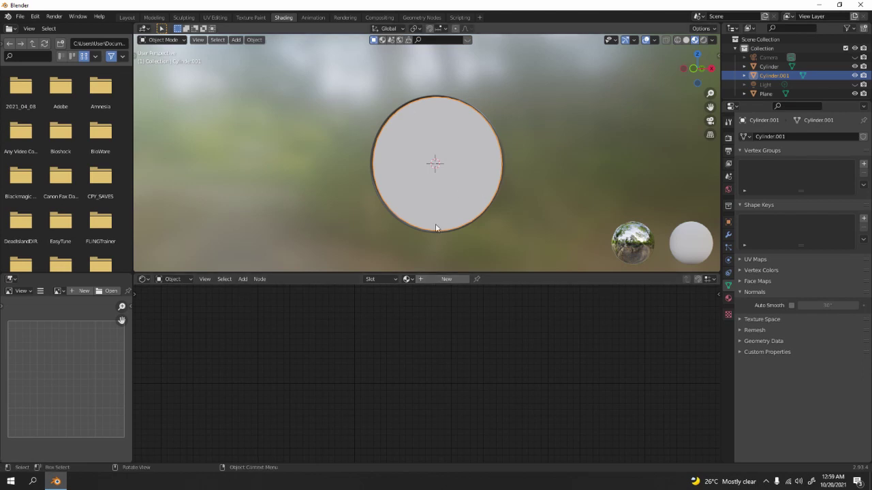
click(451, 280)
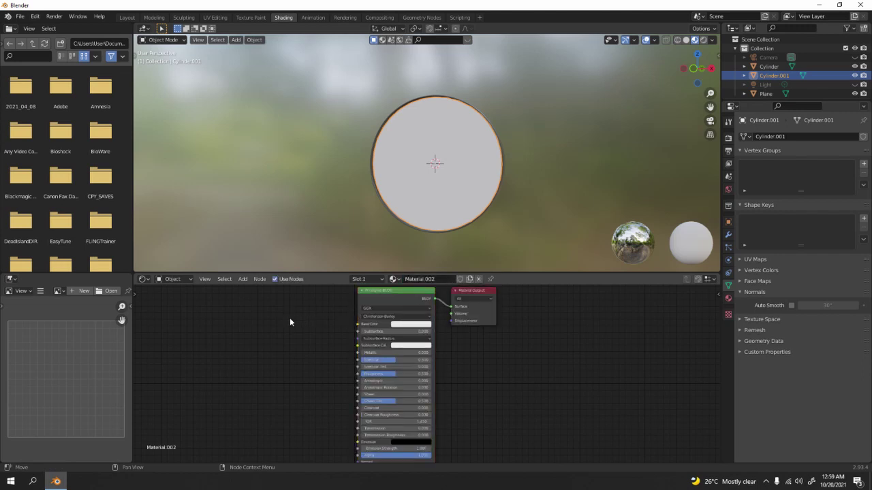
Add an Image Texture node to the dial material and connect its Color output to the shader's Base Color.
key(shift+a)
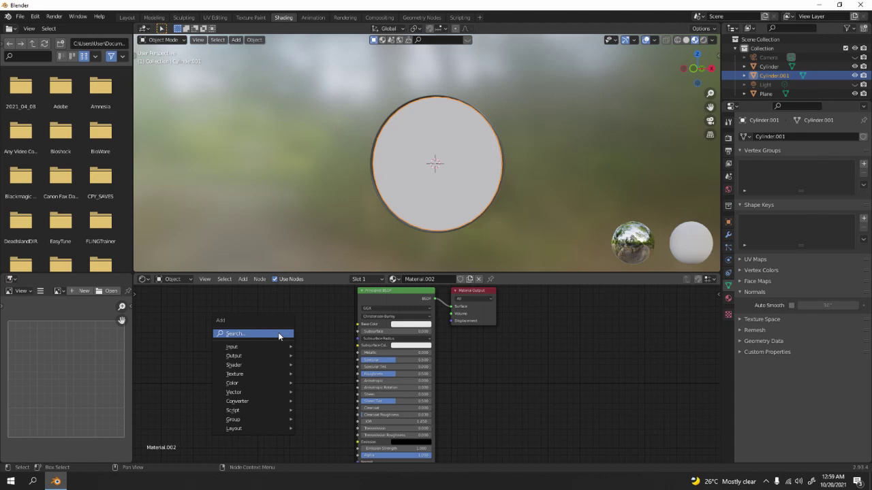
mouse_move(265, 371)
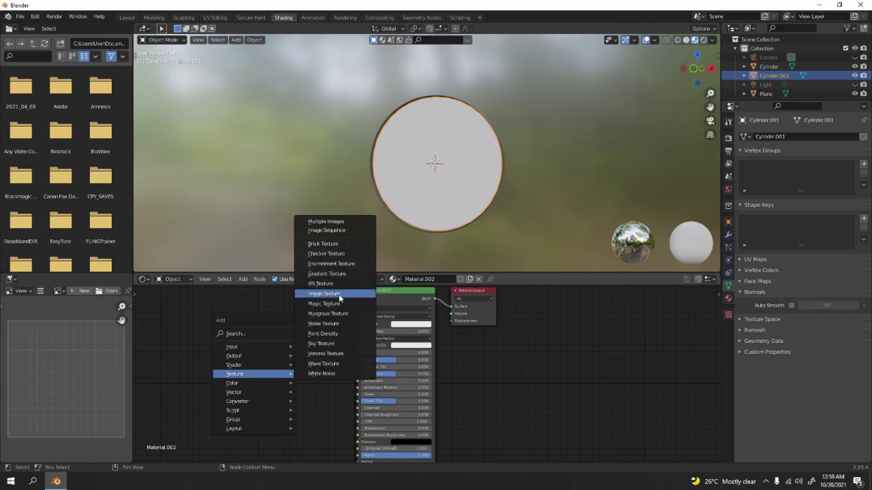
click(339, 298)
drag(299, 336, 357, 324)
middle_drag(271, 338, 435, 310)
Load the clock-face picture unnamed.jpg from the MY THINGS (D:) drive into the dial's Image Texture node.
click(607, 140)
scroll(365, 188, down, 4)
middle_drag(365, 191, 401, 173)
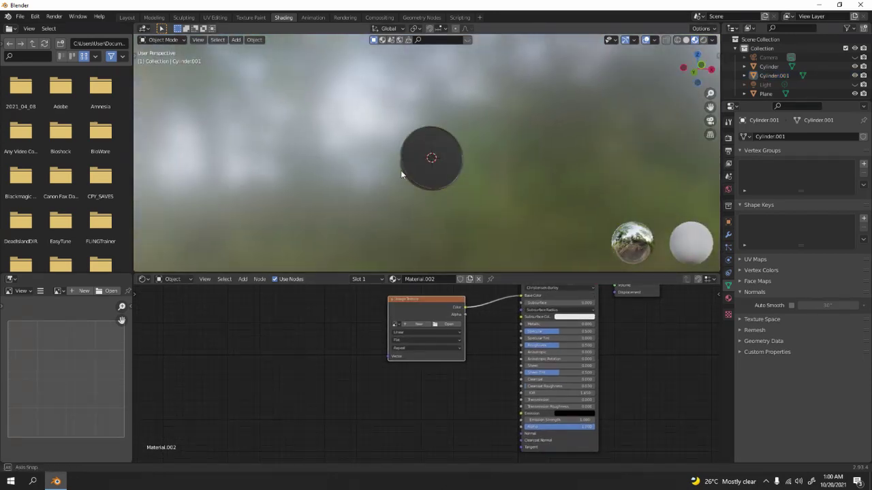
scroll(422, 361, up, 4)
middle_drag(480, 317, 483, 435)
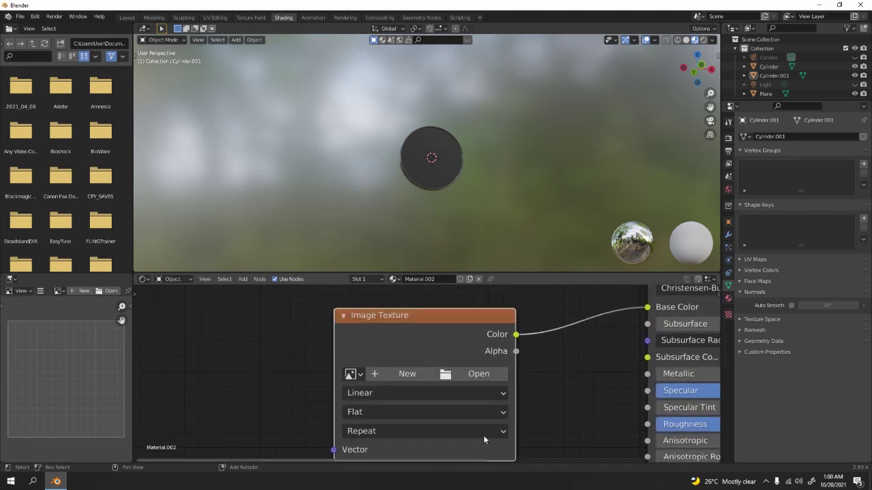
click(468, 378)
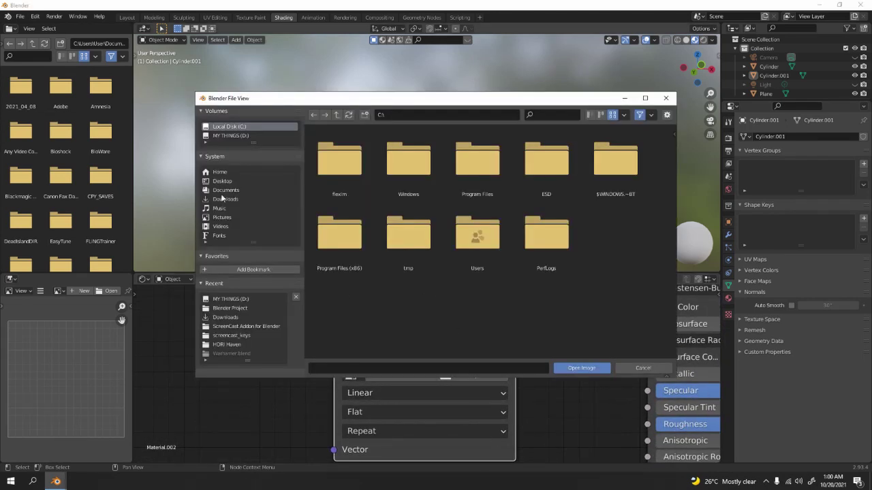
click(231, 136)
scroll(454, 218, down, 5)
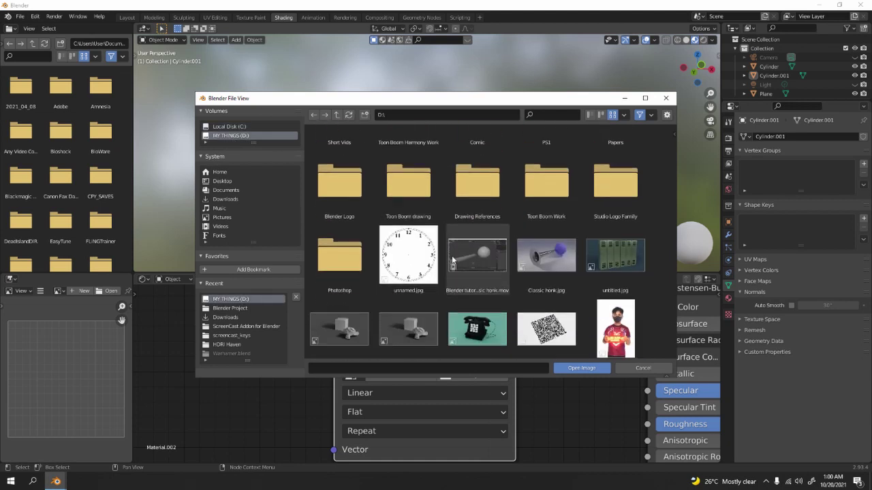
double_click(403, 249)
scroll(467, 160, up, 6)
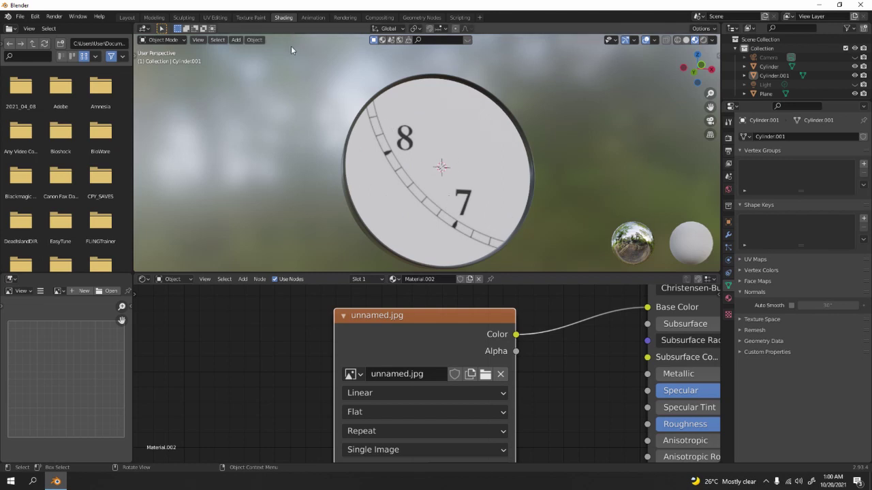
Open the UV Editing workspace with a wider 3D view and show the dial's UVs over unnamed.jpg, viewing the clock from the front.
click(215, 17)
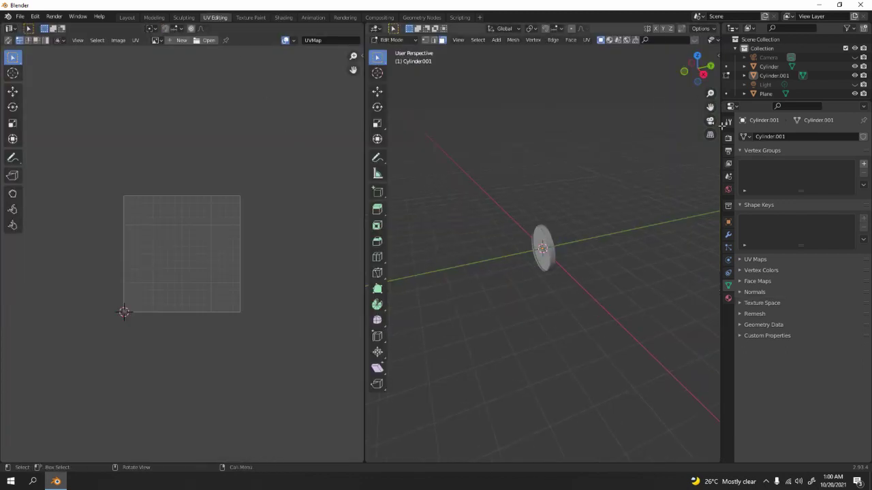
drag(722, 127, 814, 120)
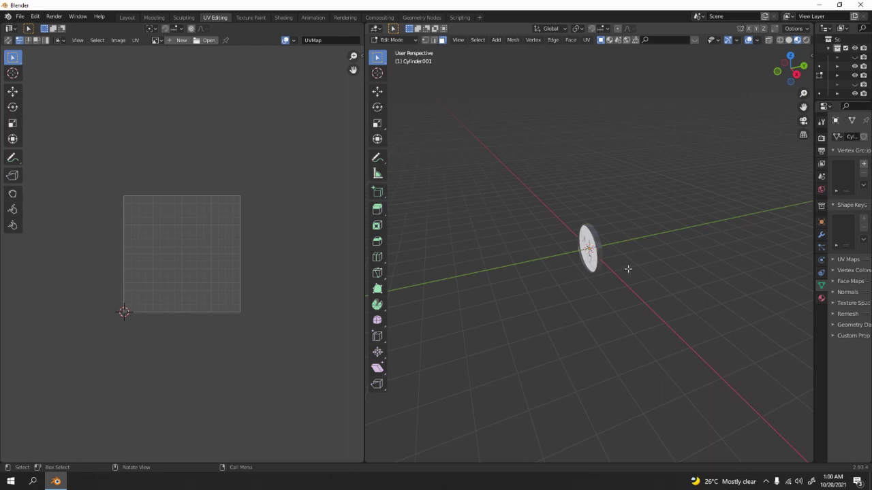
key(KP_1)
scroll(640, 254, up, 8)
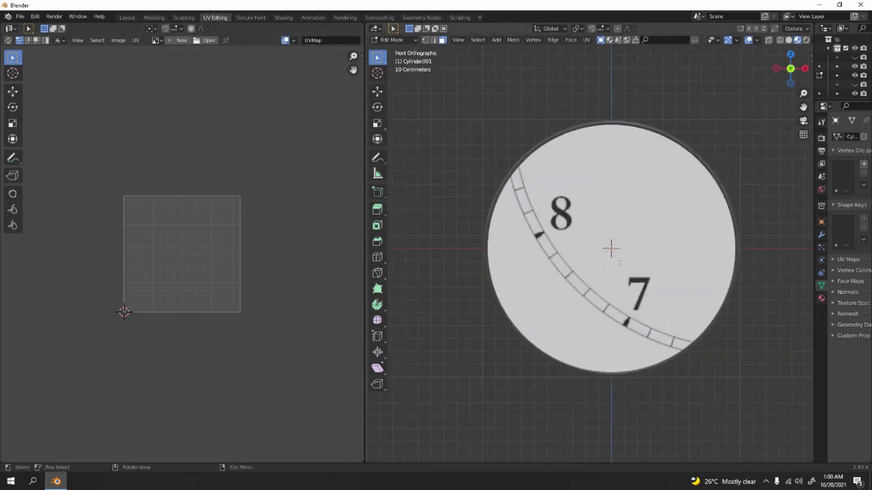
drag(216, 195, 180, 274)
shift+middle_drag(454, 280, 549, 177)
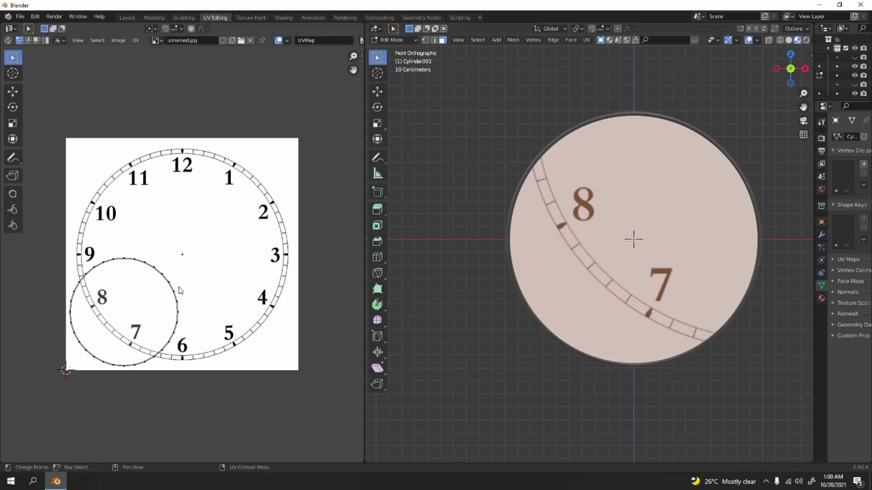
Scale up all of the dial's UVs and move them over the printed clock face so they enclose its outer minute ring.
key(a)
key(s)
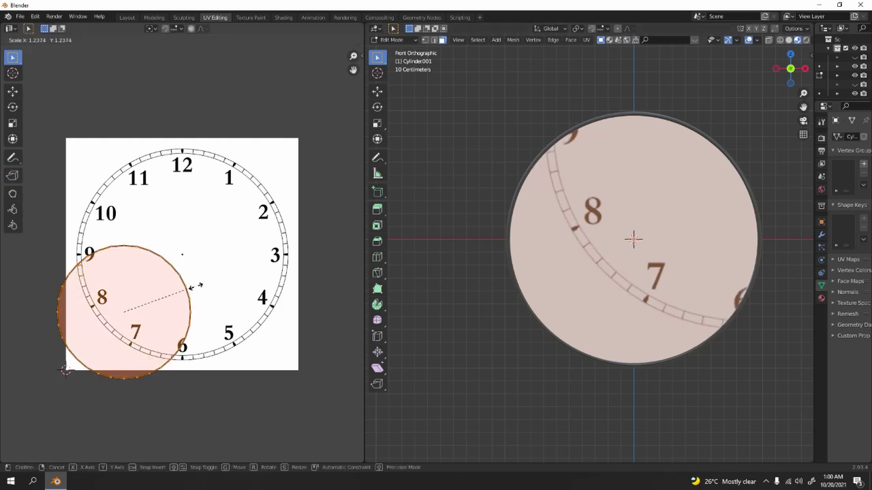
click(233, 286)
key(g)
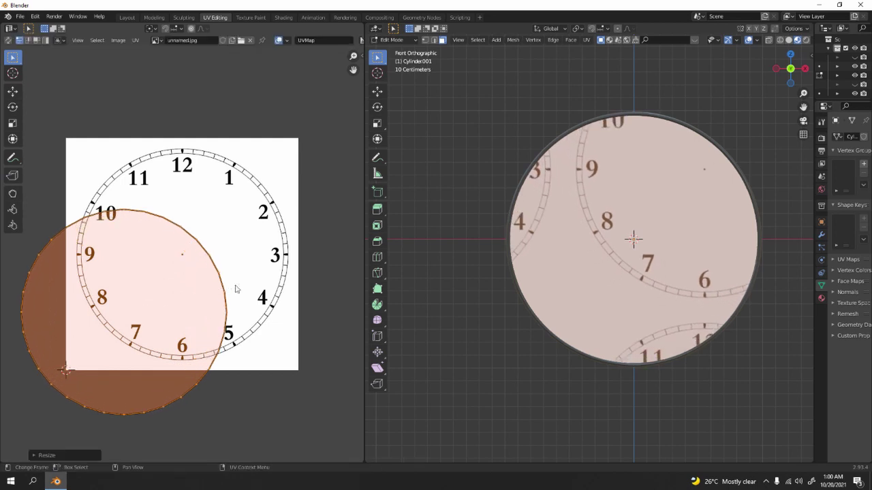
click(292, 232)
key(s)
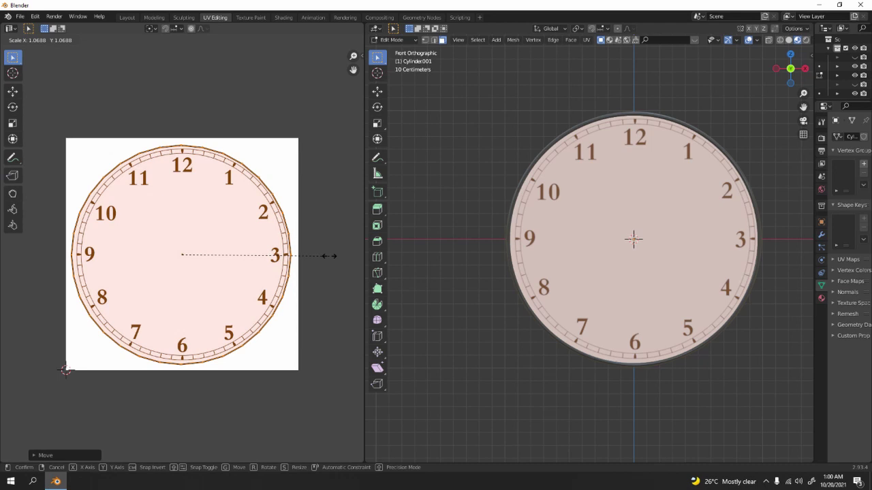
click(329, 256)
Shift the dial's UVs slightly along X and enlarge them a little to leave a margin around the minute ring.
key(g)
key(x)
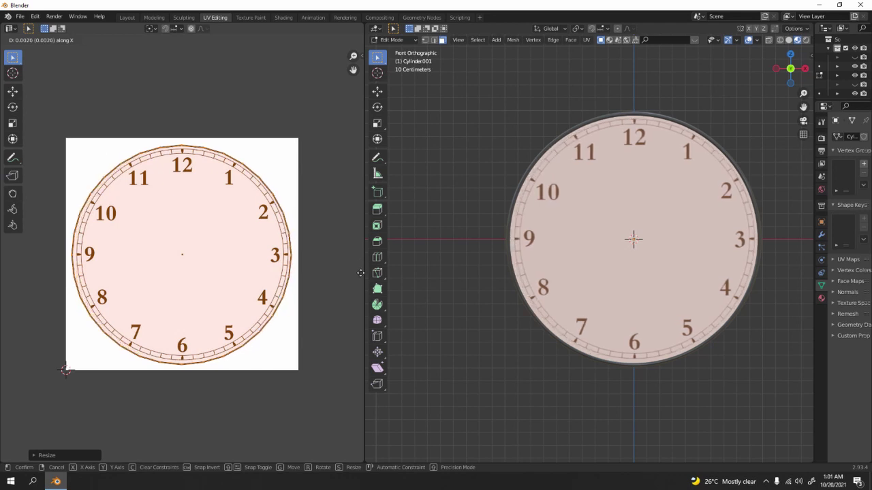
click(356, 268)
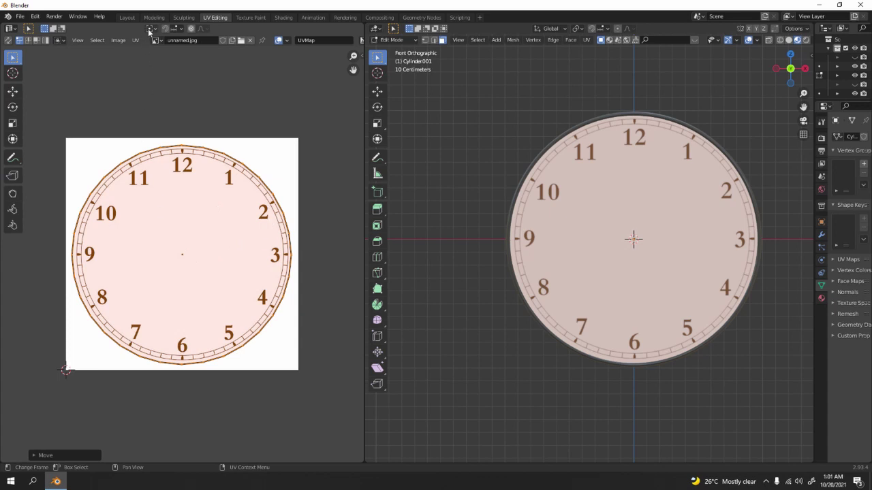
key(g)
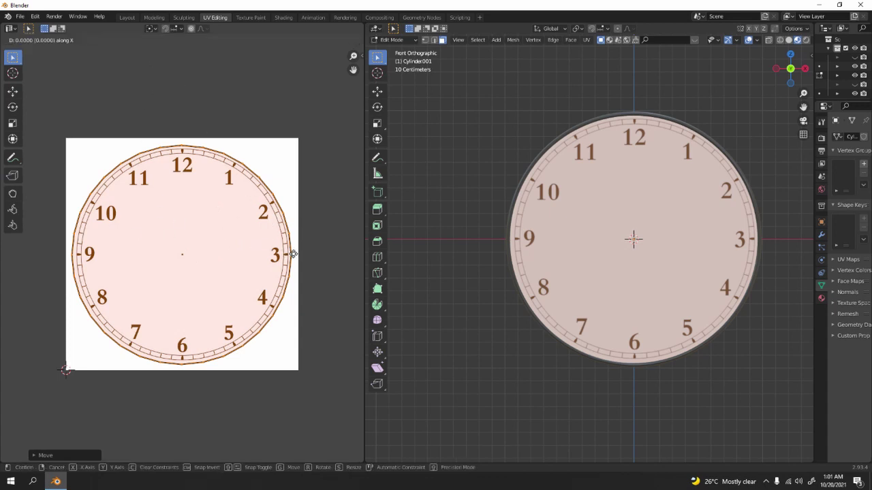
key(x)
mouse_move(291, 239)
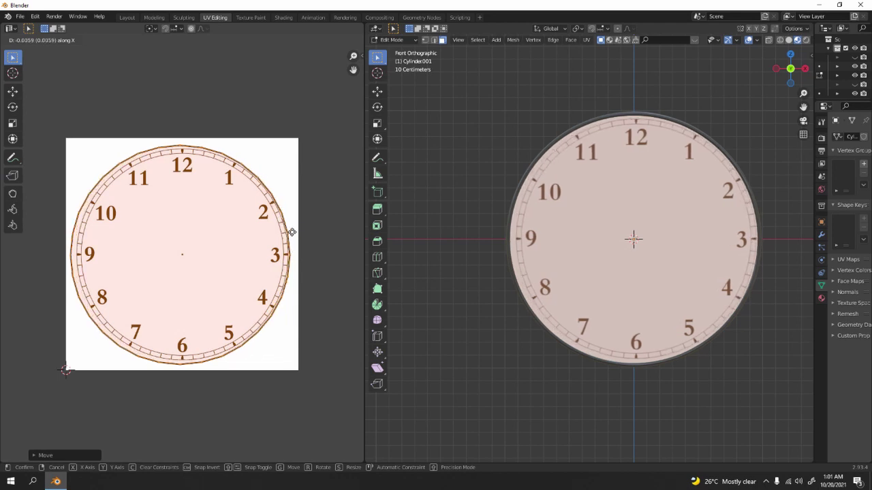
click(292, 232)
key(s)
click(294, 237)
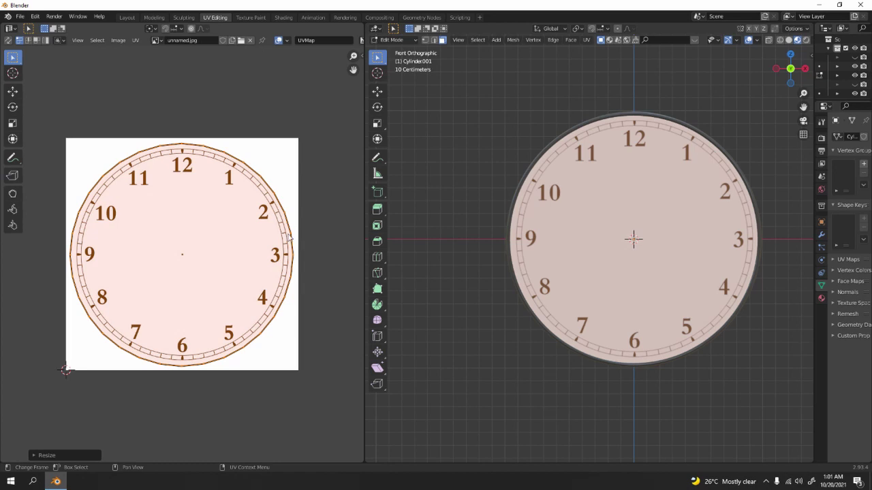
Nudge the dial's UVs along X to centre them on the printed clock face, and deselect the dial.
scroll(280, 235, up, 3)
scroll(245, 242, down, 2)
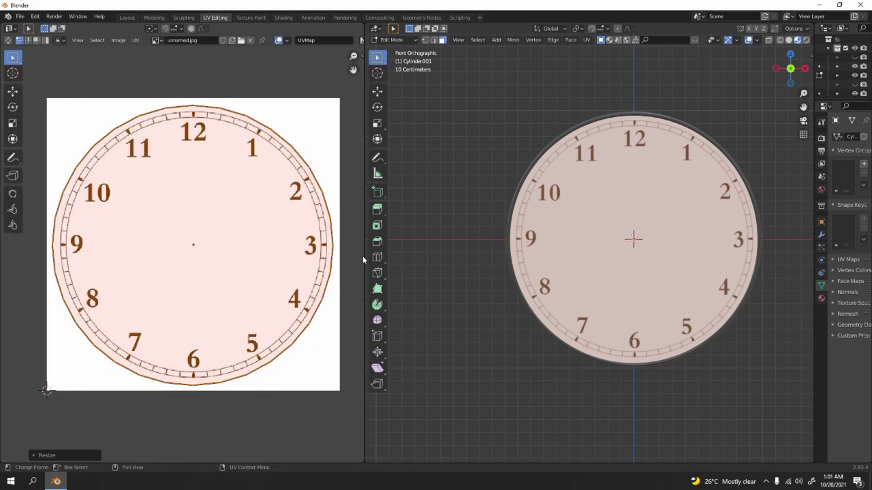
key(g)
key(x)
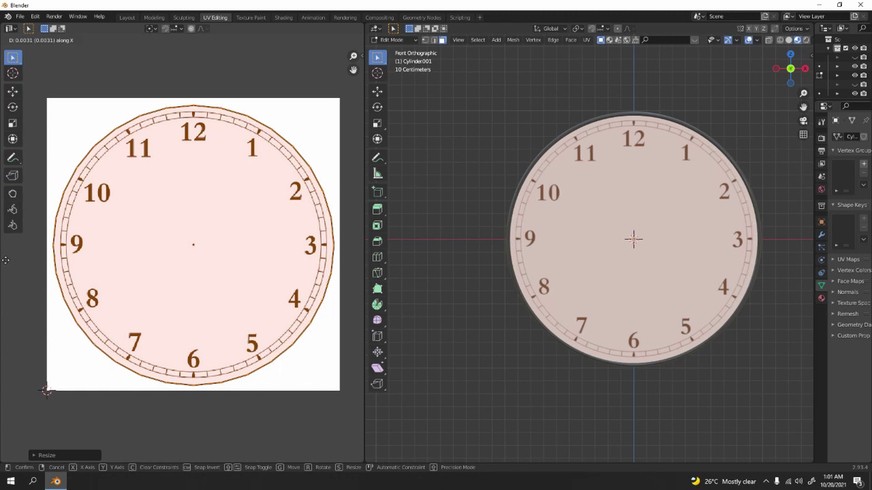
click(8, 260)
key(g)
key(x)
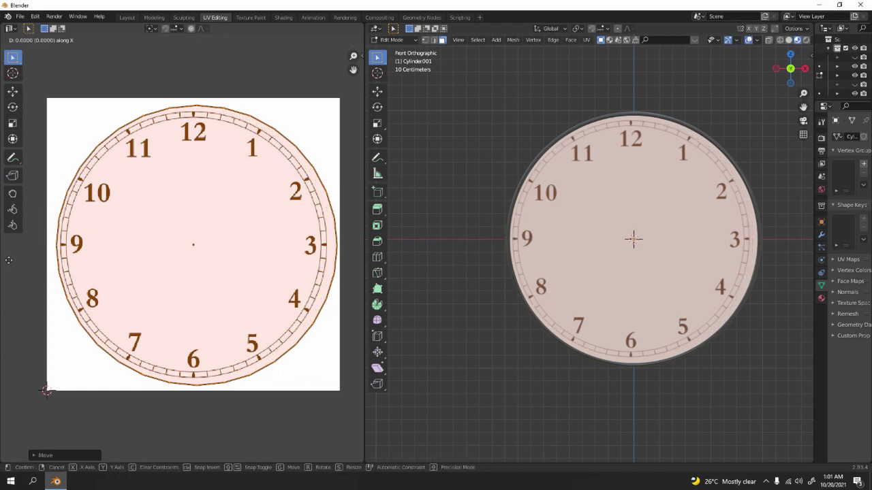
click(6, 261)
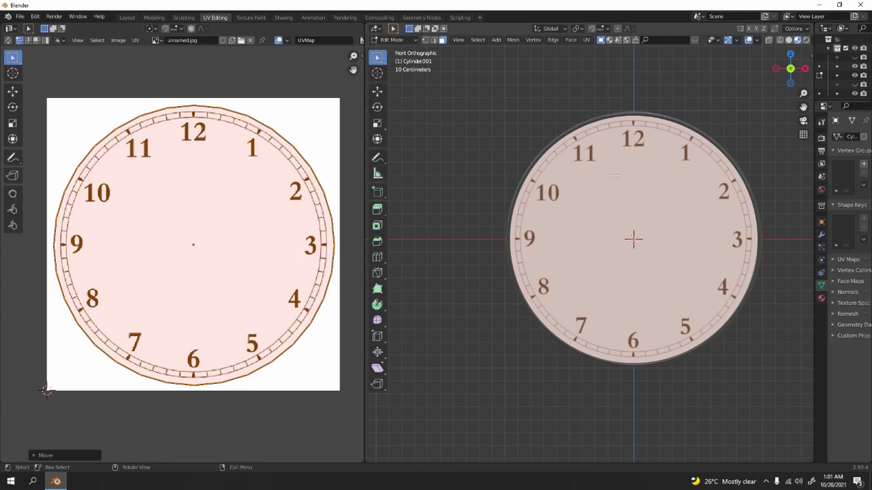
click(489, 160)
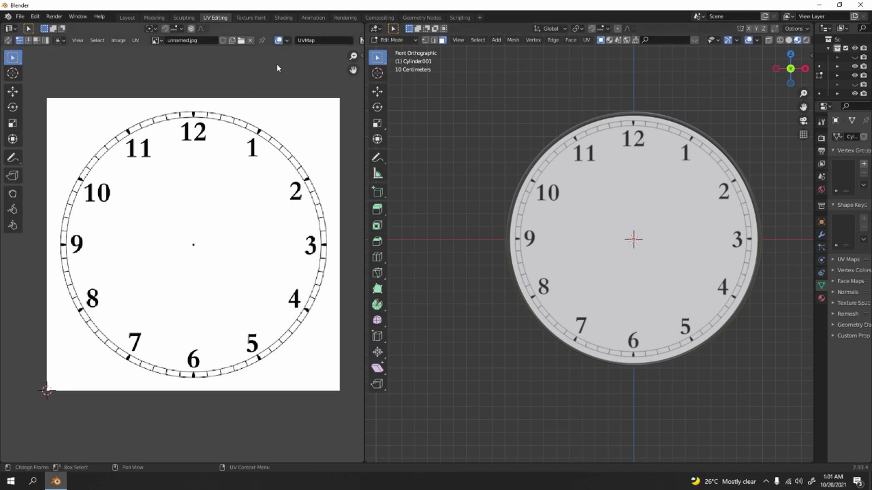
Open the Shading workspace and create a new material for the rectangular box on the clock's back.
click(283, 17)
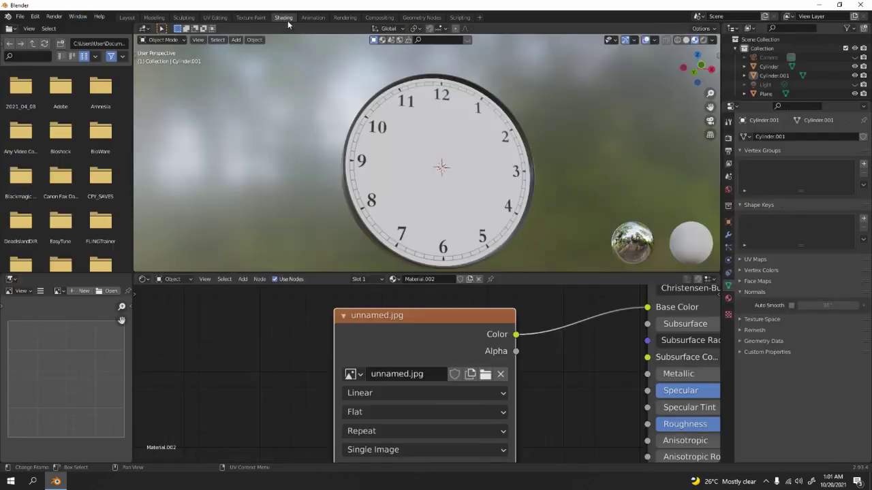
mouse_move(408, 179)
middle_down()
mouse_move(486, 209)
mouse_move(422, 198)
mouse_move(500, 229)
mouse_move(570, 152)
mouse_move(611, 202)
mouse_move(584, 178)
middle_up()
scroll(475, 220, up, 4)
scroll(475, 220, down, 4)
scroll(464, 180, up, 5)
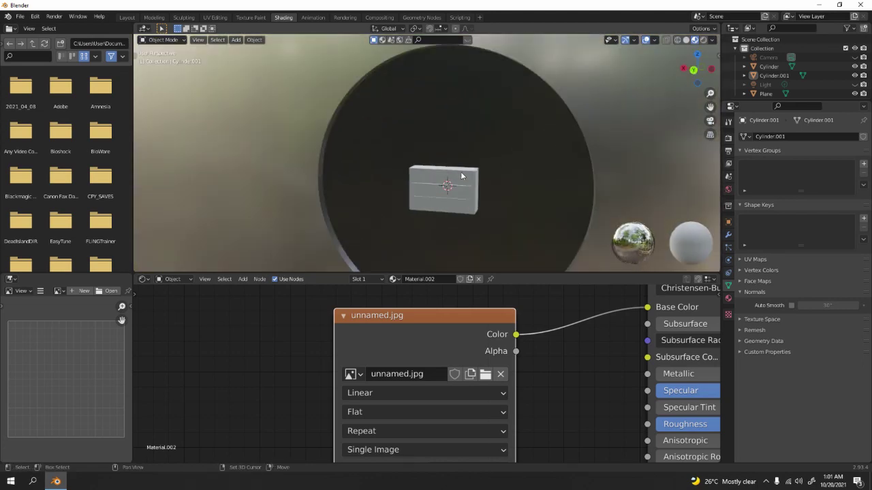
click(460, 165)
scroll(460, 165, up, 3)
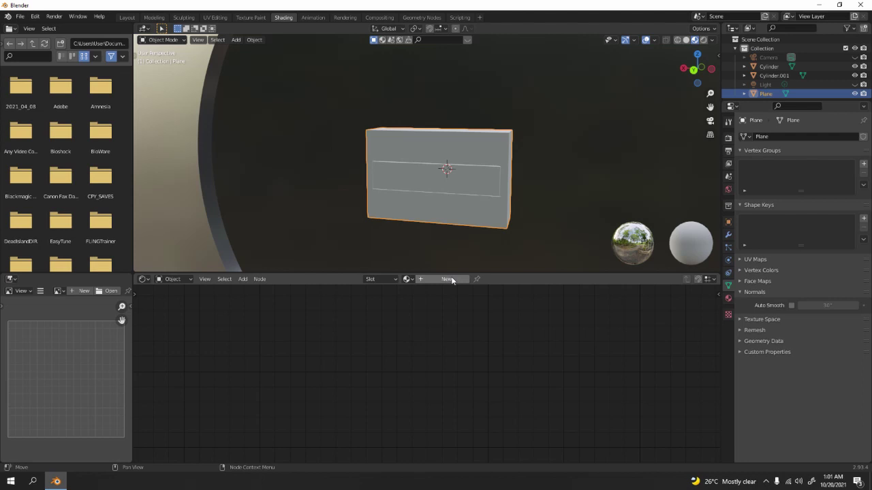
click(452, 279)
scroll(545, 344, down, 3)
scroll(545, 351, down, 2)
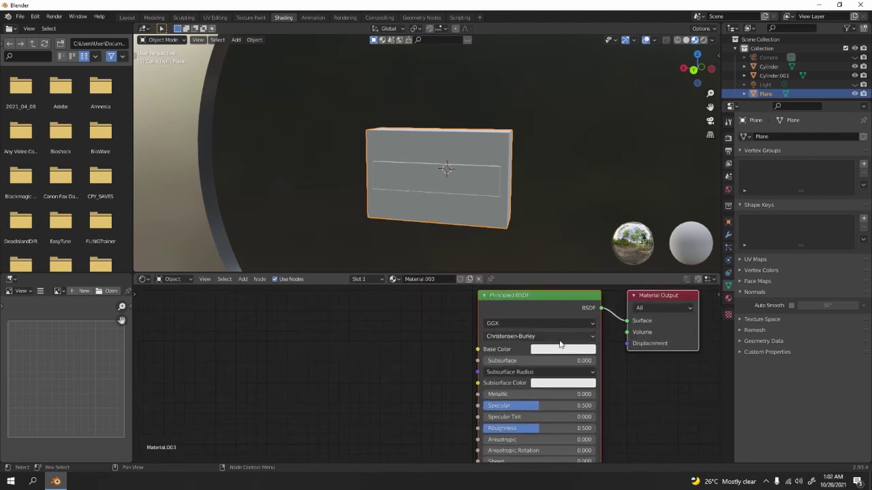
Give the rear box's material a near-black base color, specular 0.250 and roughness 0.932.
click(560, 352)
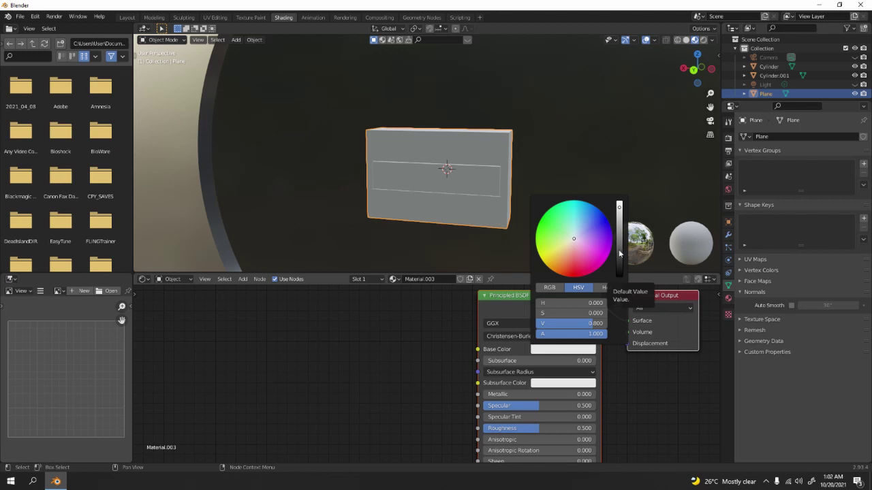
drag(619, 207, 618, 275)
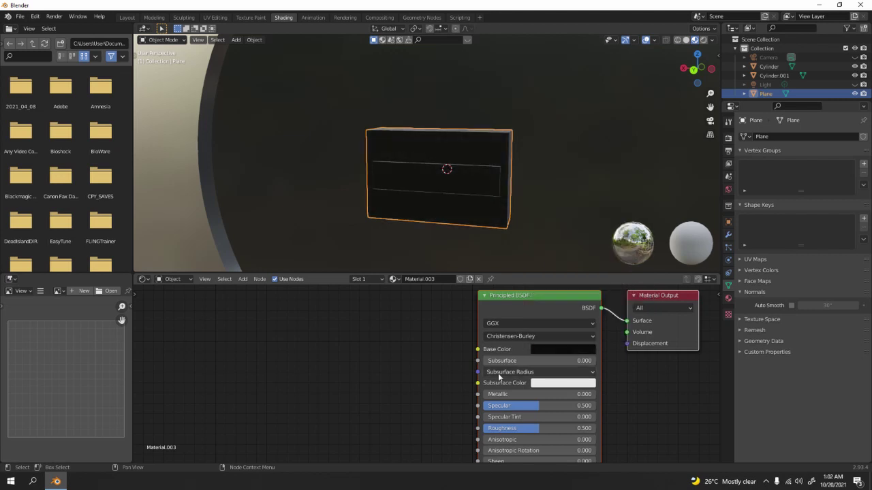
drag(530, 406, 556, 427)
Inspect the clock's rear box and casing from behind and its dial from the front.
scroll(436, 205, down, 3)
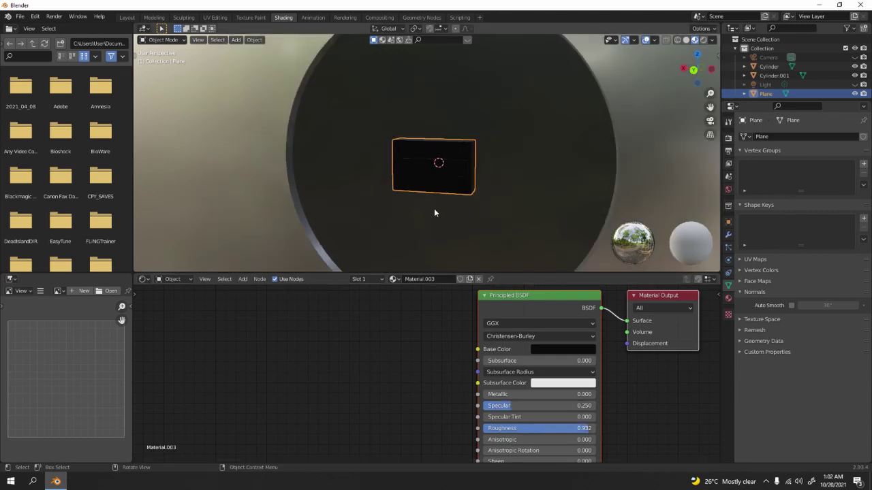
middle_drag(445, 169, 425, 159)
click(546, 94)
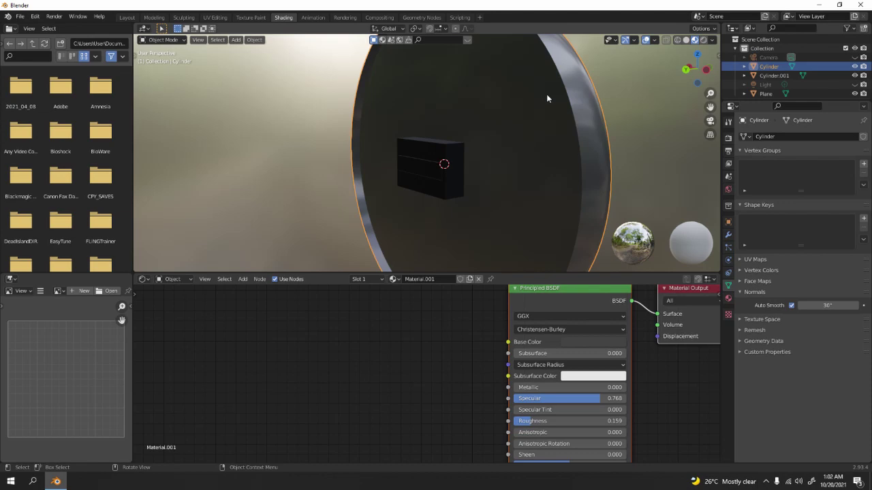
key(KP_1)
click(668, 133)
scroll(561, 178, down, 3)
middle_drag(561, 178, 545, 165)
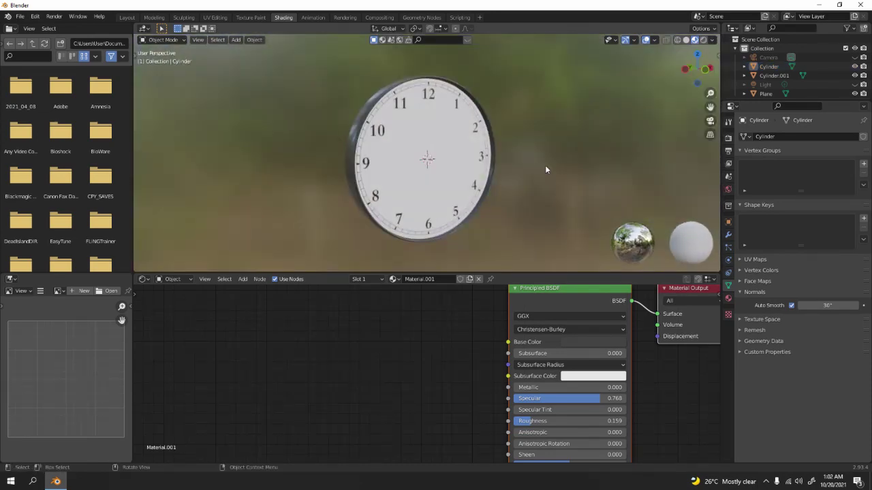
key(KP_1)
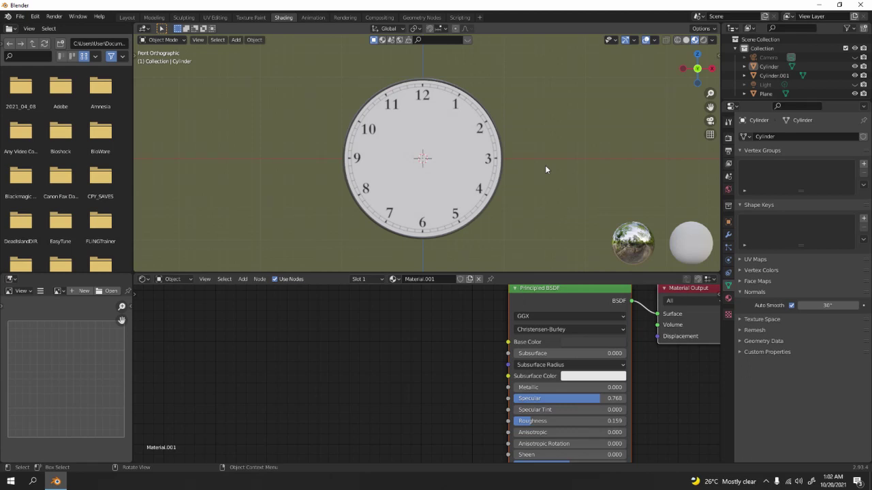
Switch to the Layout workspace and display the clock in Material Preview shading.
click(127, 18)
click(695, 41)
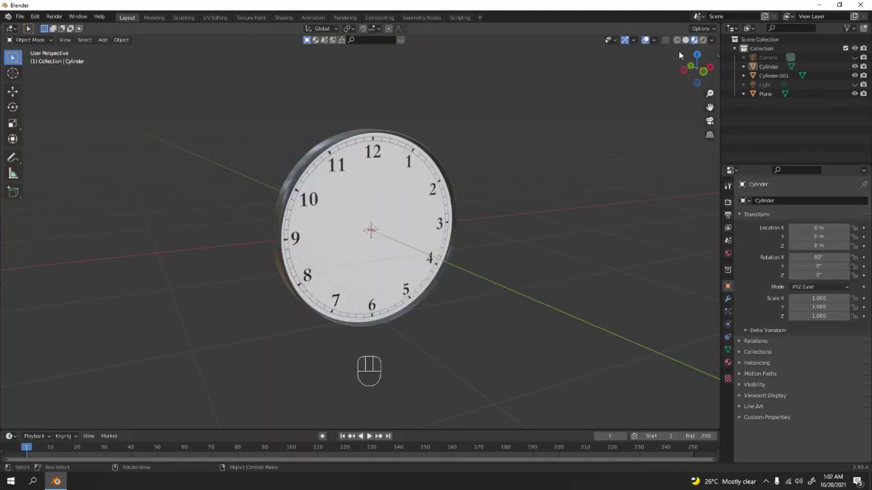
key(KP_1)
scroll(499, 125, up, 4)
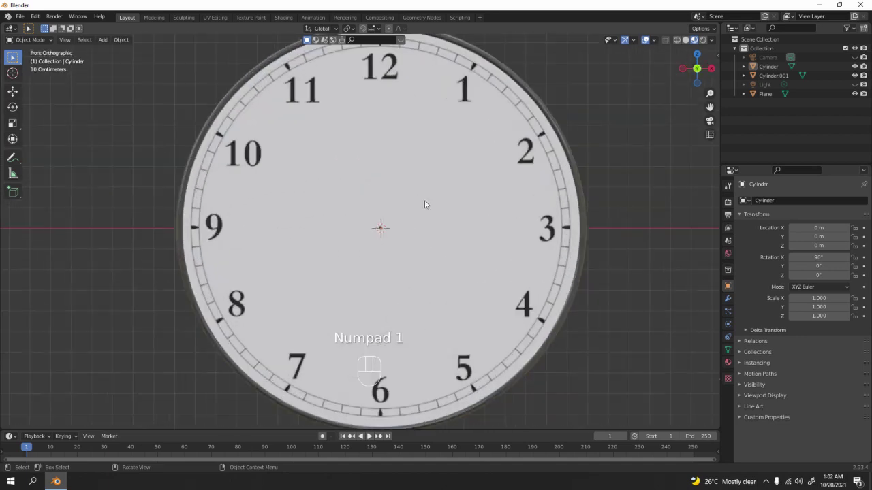
scroll(436, 216, down, 3)
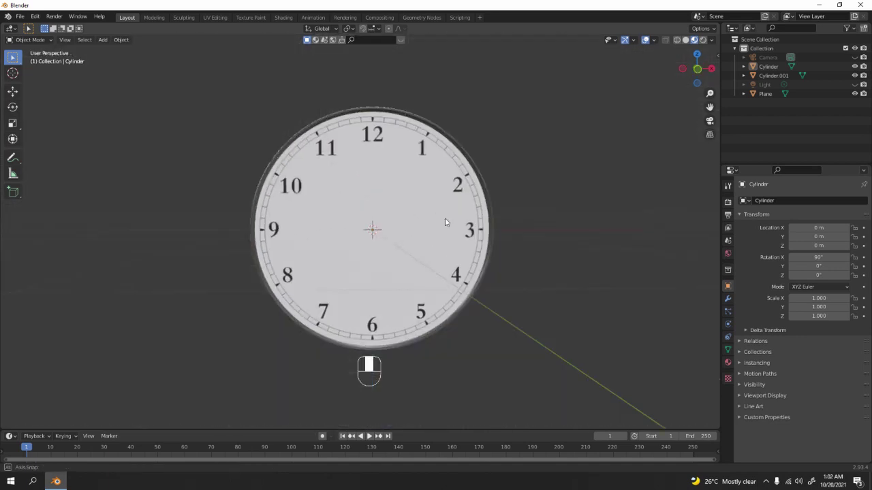
middle_drag(436, 217, 496, 220)
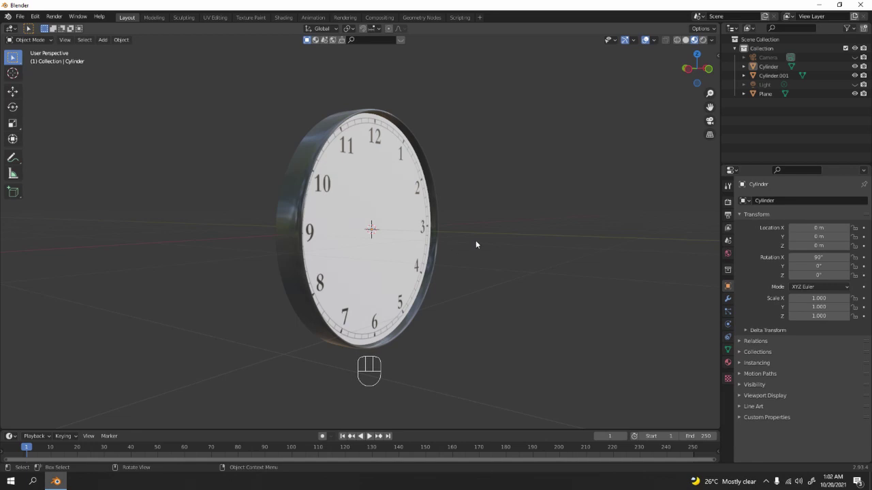
Add a mesh cylinder at the centre of the clock and rotate it 90° about the X axis.
middle_drag(461, 245, 456, 237)
key(shift+a)
mouse_move(457, 240)
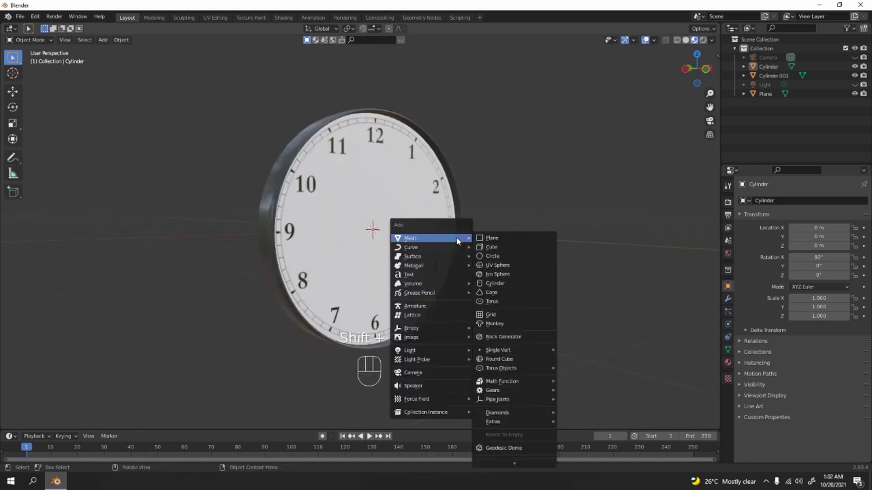
click(507, 283)
text(rx)
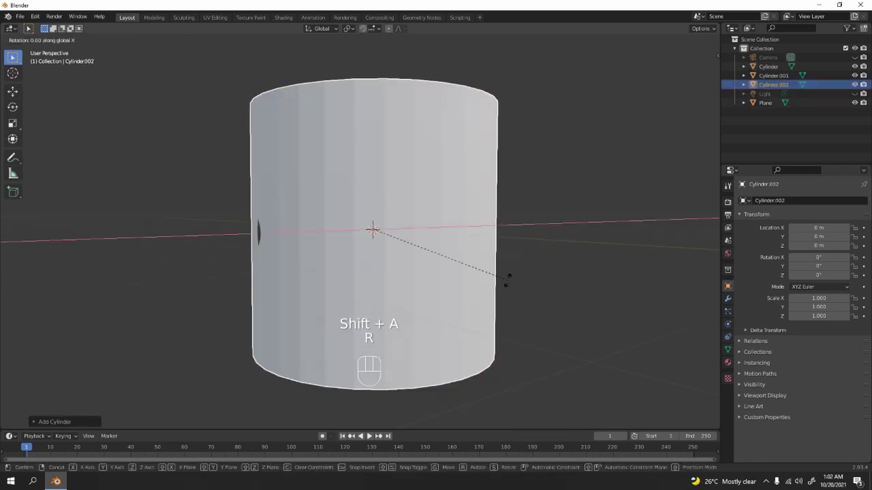
text(90)
key(Return)
Scale the new cylinder down uniformly to about 0.014 so it just encloses the dial's printed centre dot.
key(s)
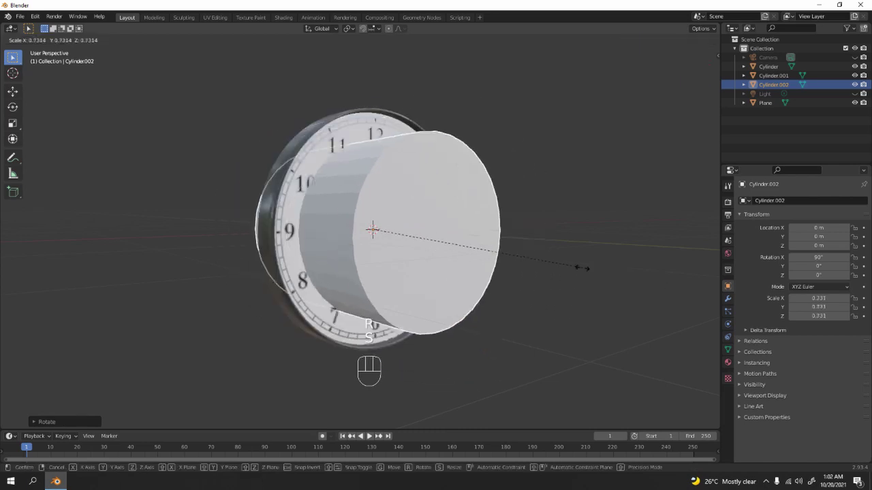
click(466, 264)
key(KP_1)
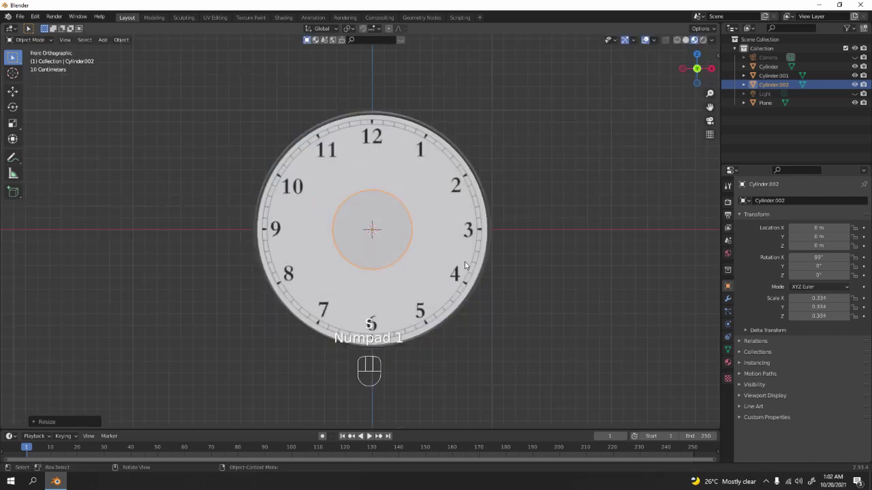
scroll(475, 242, up, 4)
key(s)
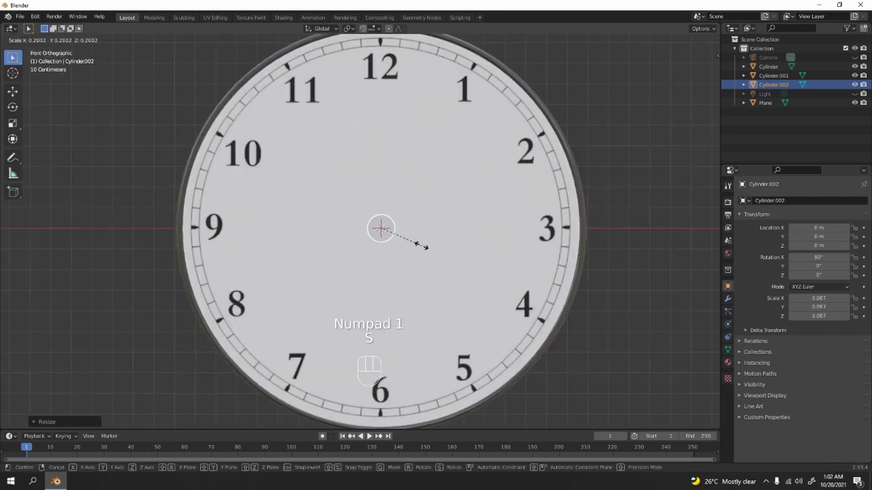
click(388, 241)
scroll(436, 242, up, 10)
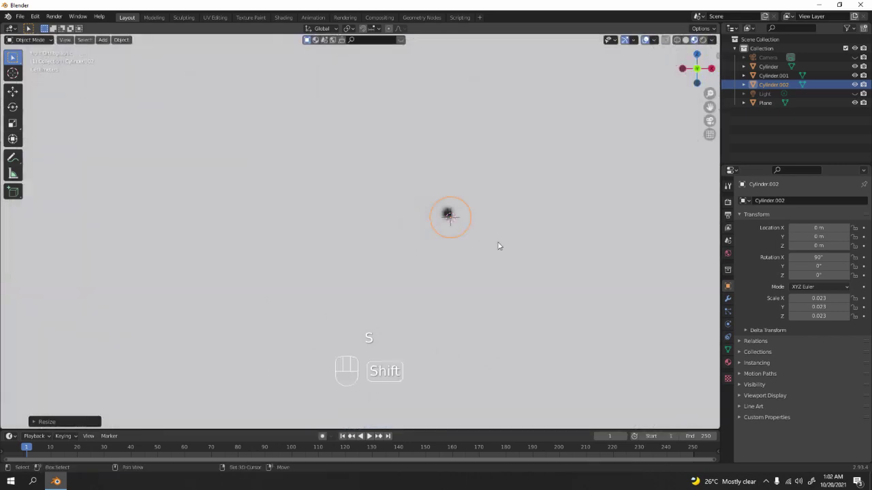
key(s)
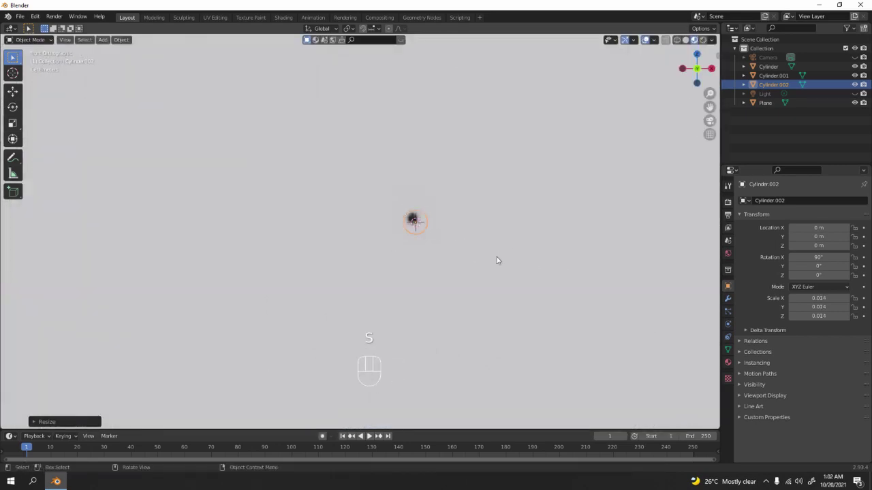
click(496, 256)
scroll(434, 266, down, 6)
scroll(477, 204, up, 8)
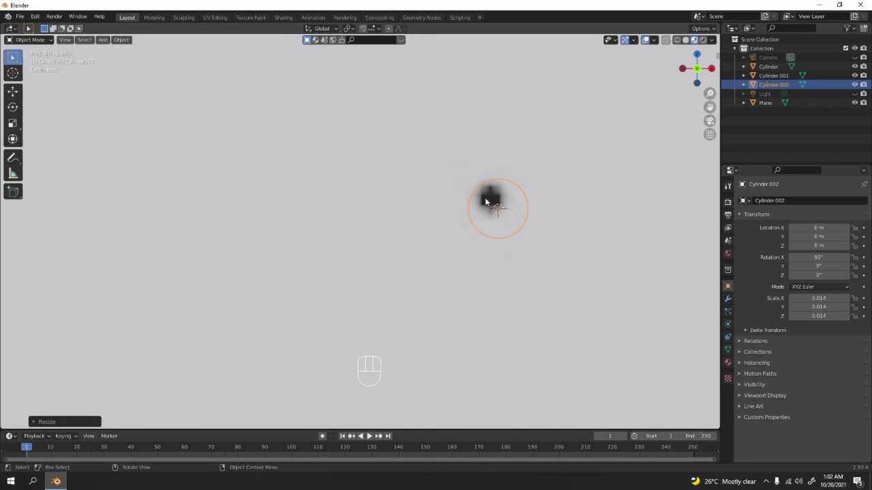
Move the small cylinder along Y to about -0.045 m so it protrudes from the front of the dial.
scroll(492, 204, down, 8)
middle_drag(395, 259, 467, 295)
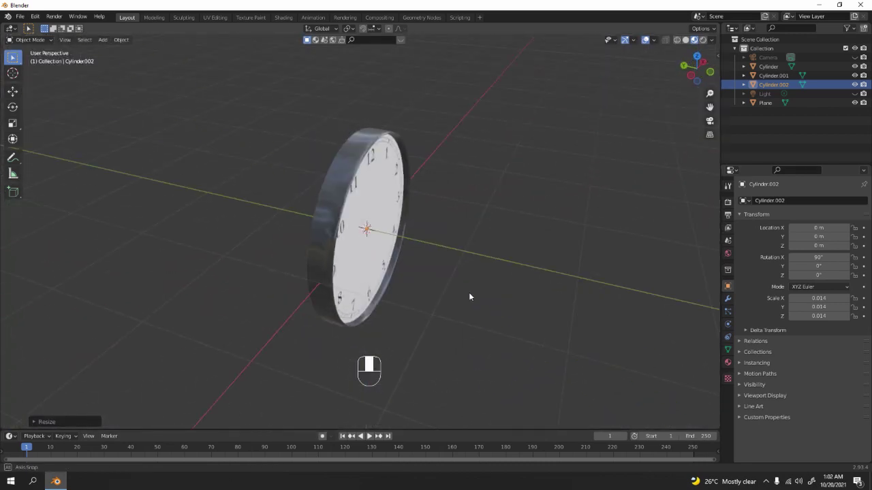
scroll(429, 275, up, 4)
scroll(429, 275, up, 4)
key(g)
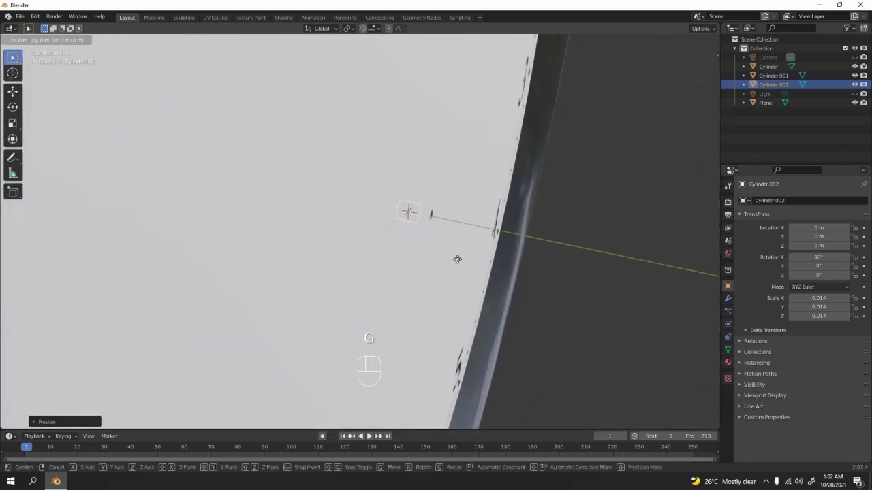
key(y)
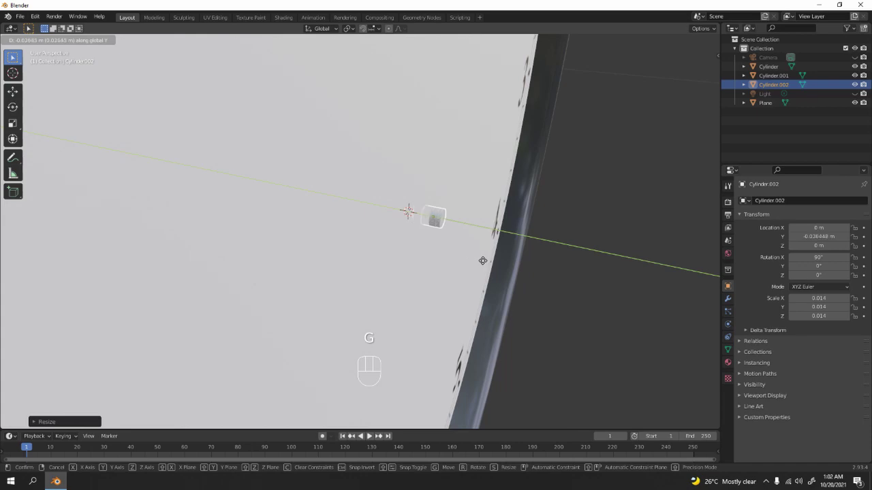
click(488, 261)
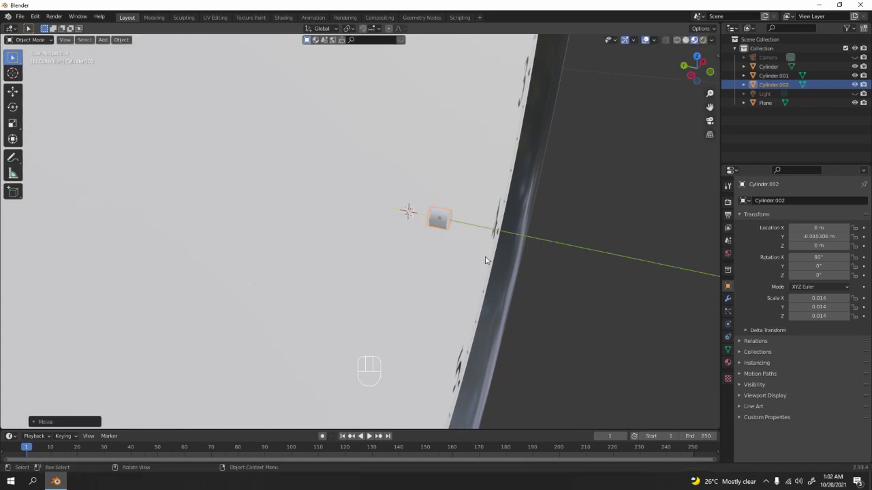
Shade the small centre cylinder smooth and enable Auto Smooth at 30° for its normals.
scroll(524, 225, down, 6)
middle_drag(385, 197, 477, 208)
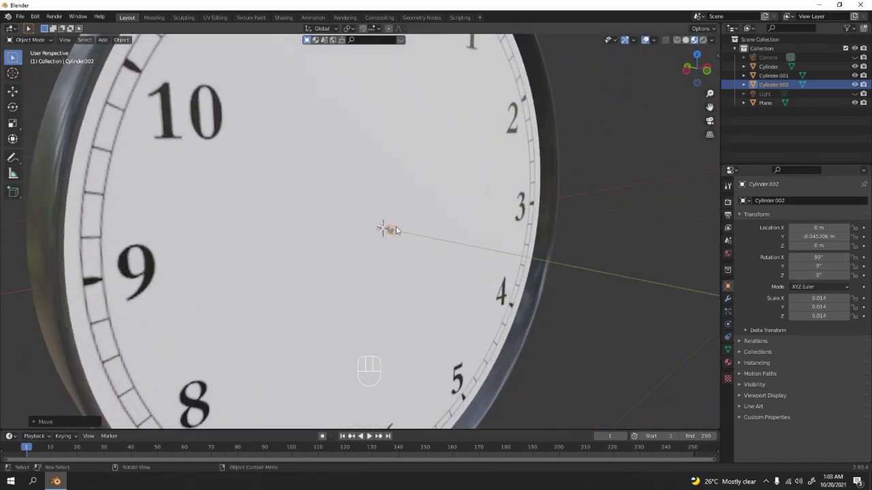
scroll(396, 230, up, 8)
scroll(477, 239, down, 1)
right_click(489, 243)
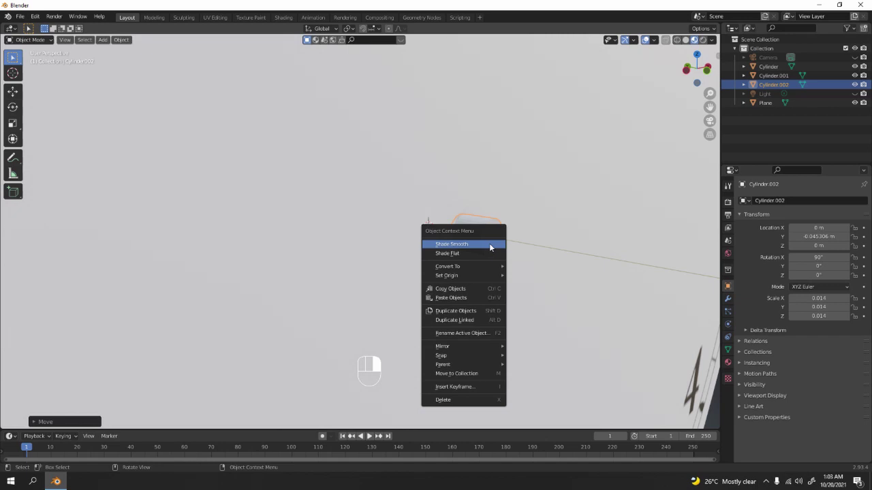
click(490, 243)
click(727, 350)
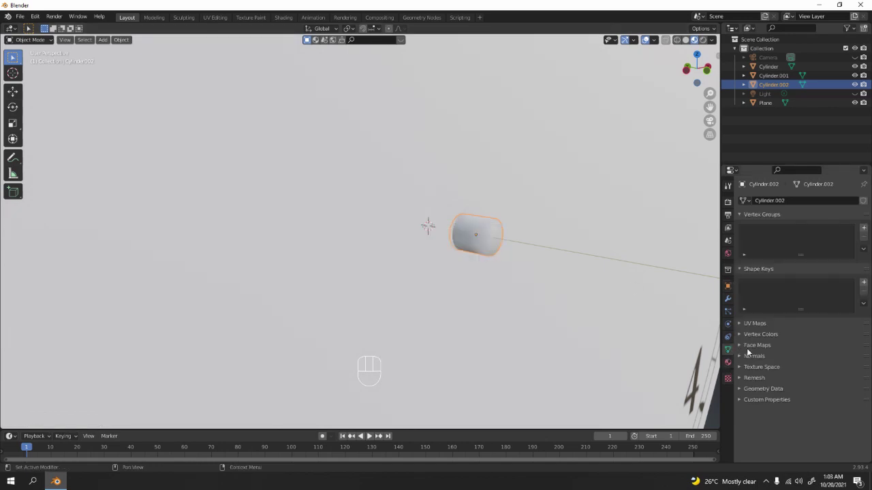
click(748, 357)
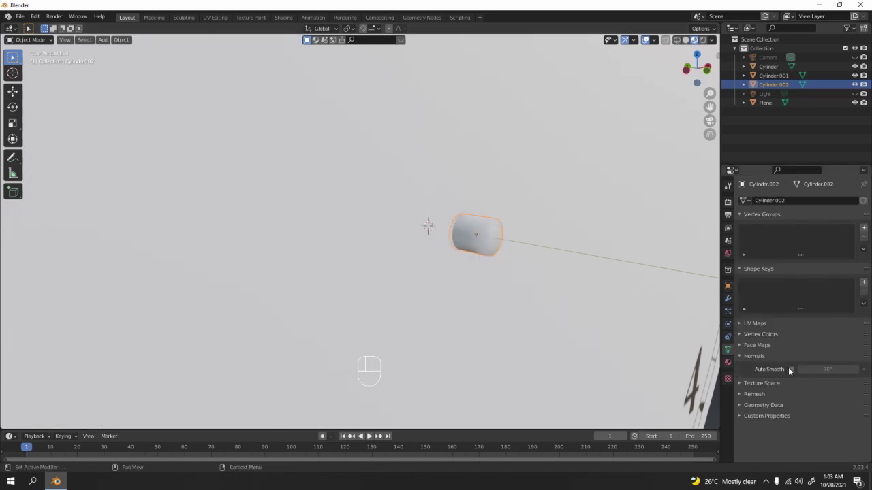
click(791, 369)
middle_drag(667, 334, 504, 268)
click(572, 261)
From the front view, add a mesh plane at the clock centre and rotate it 90° about the X axis.
scroll(434, 276, down, 3)
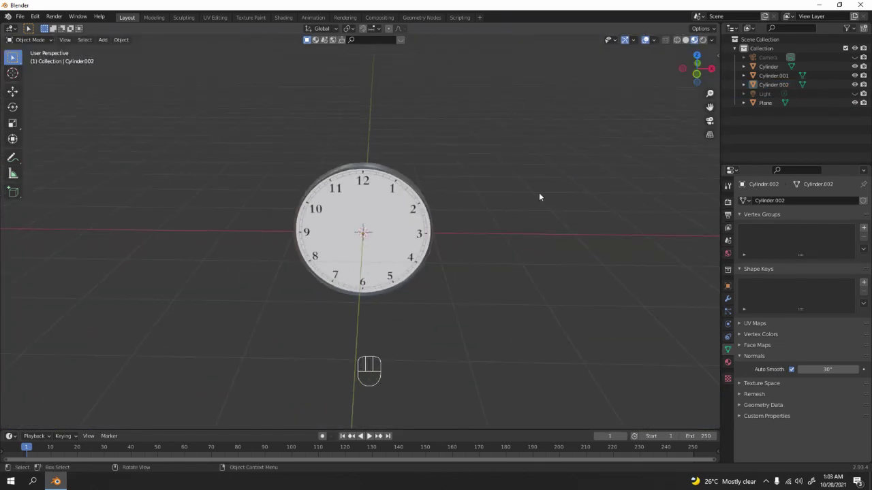
key(KP_1)
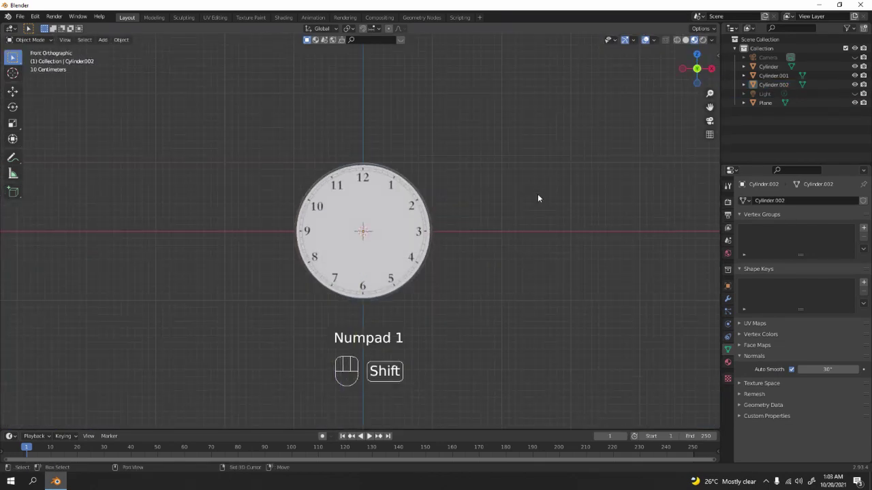
key(shift+a)
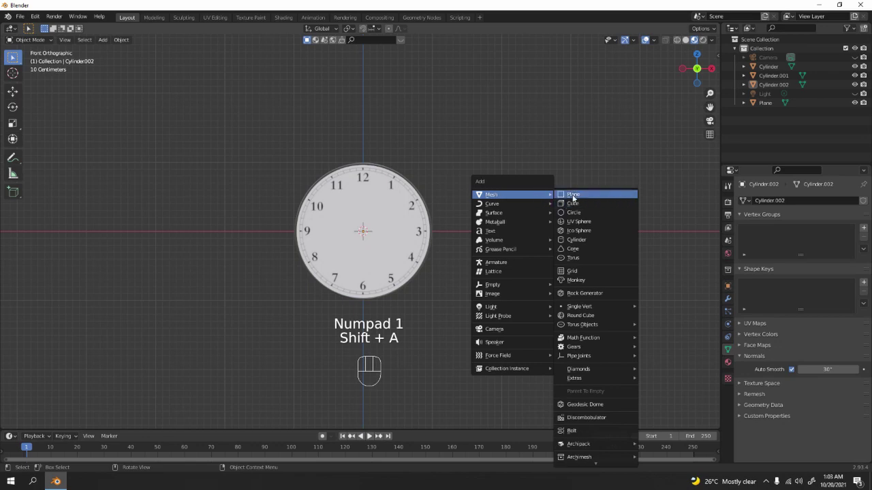
click(571, 195)
text(r90)
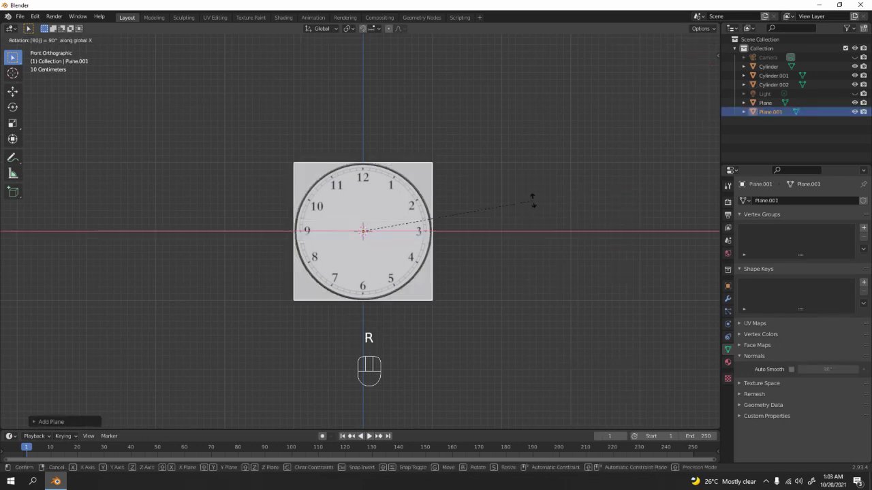
key(Return)
Scale the new plane down along Z into a thin horizontal strip and shorten it along X to fit inside the numerals.
key(s)
key(z)
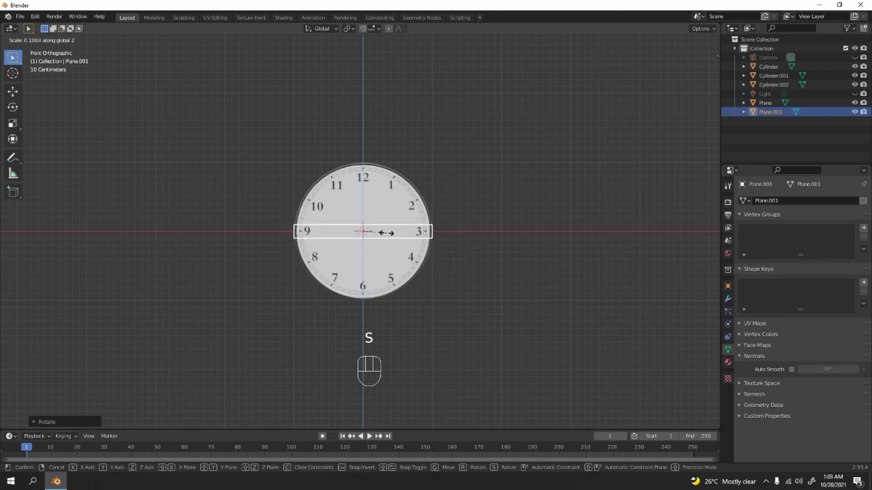
click(413, 236)
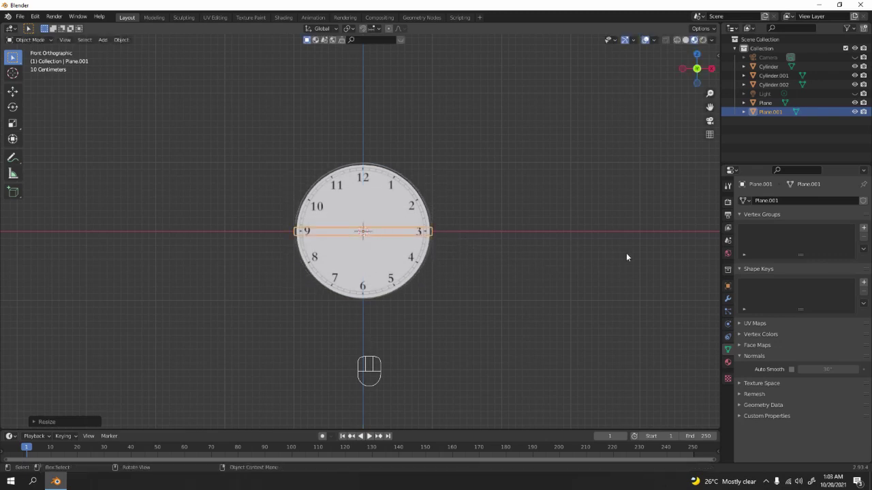
key(x)
key(s)
key(x)
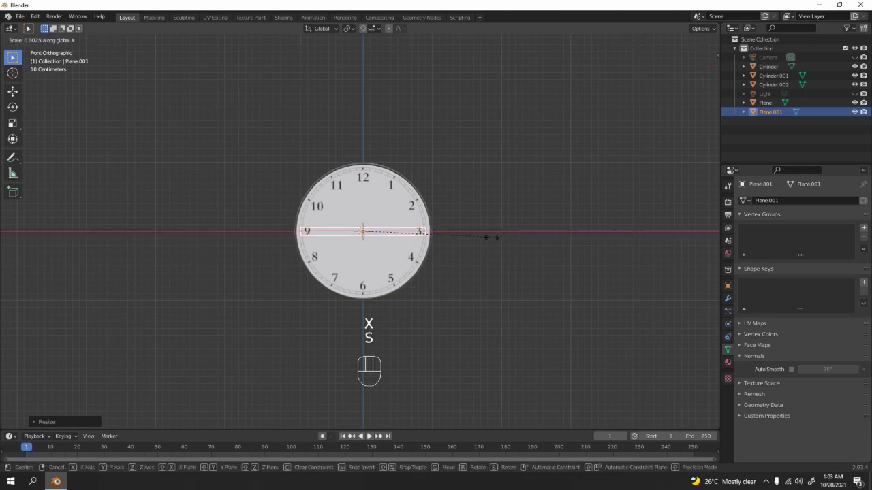
right_click(426, 241)
Slim the strip further along Z to about half its height and shorten it slightly more along X.
scroll(427, 242, up, 6)
key(s)
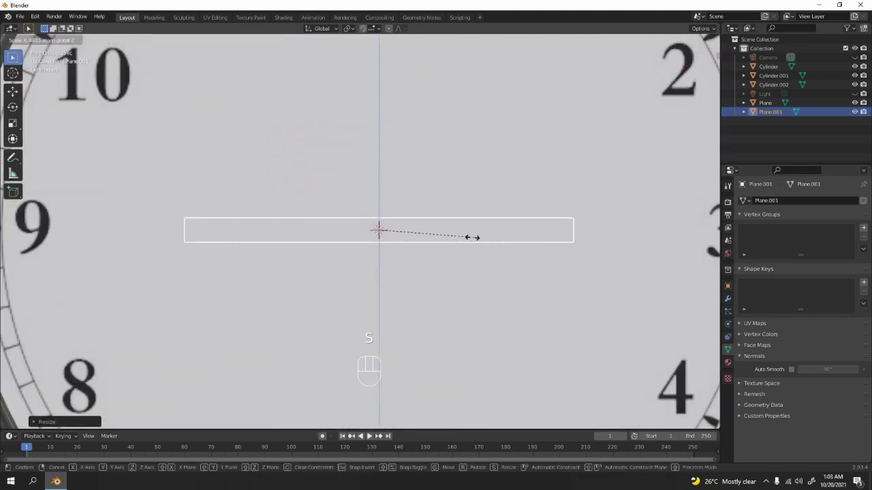
click(428, 236)
key(s)
key(x)
click(552, 246)
Move the strip along X so one end sits at the clock centre and the other reaches towards the 3.
key(g)
key(x)
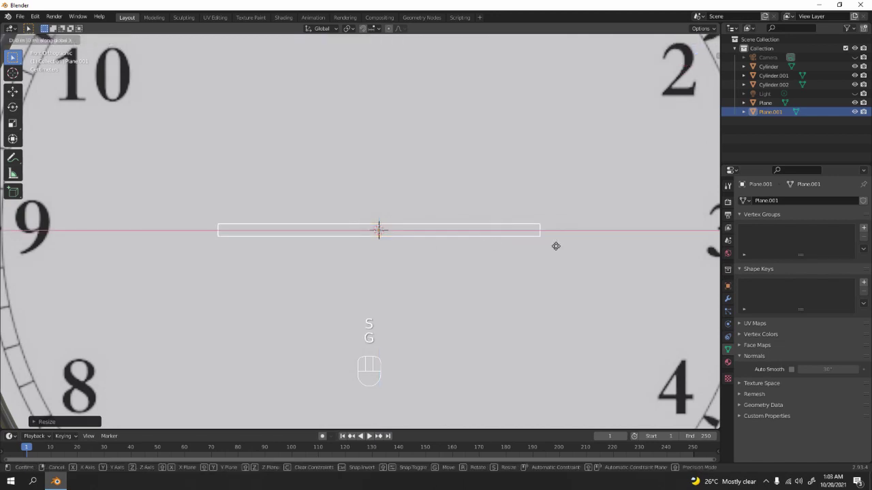
click(711, 254)
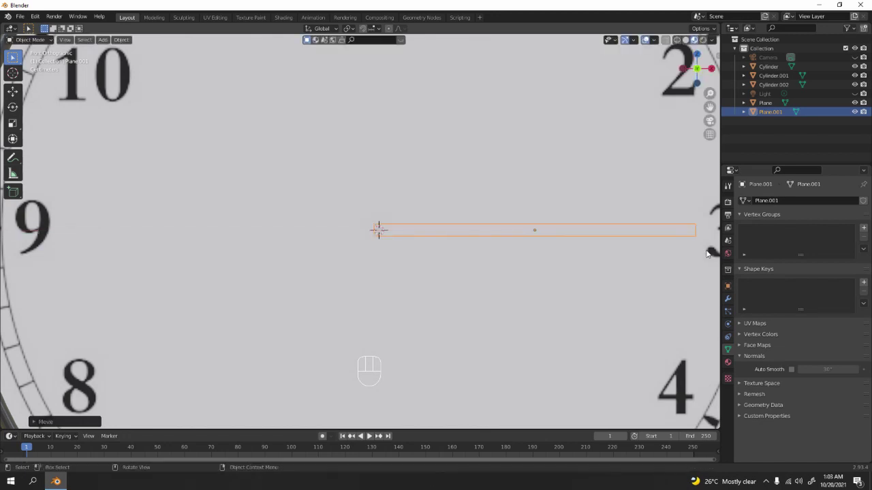
scroll(570, 243, down, 5)
scroll(553, 242, up, 3)
Set the strip's origin to the 3D cursor at the clock centre.
key(r)
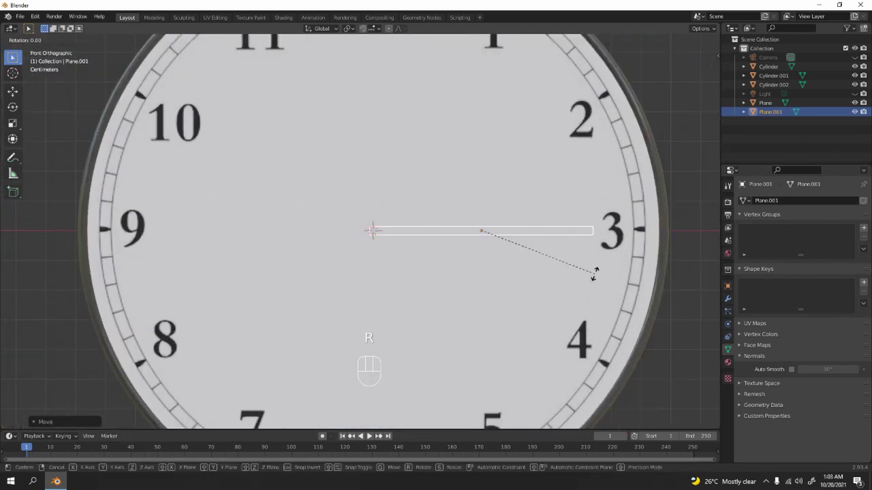
right_click(477, 253)
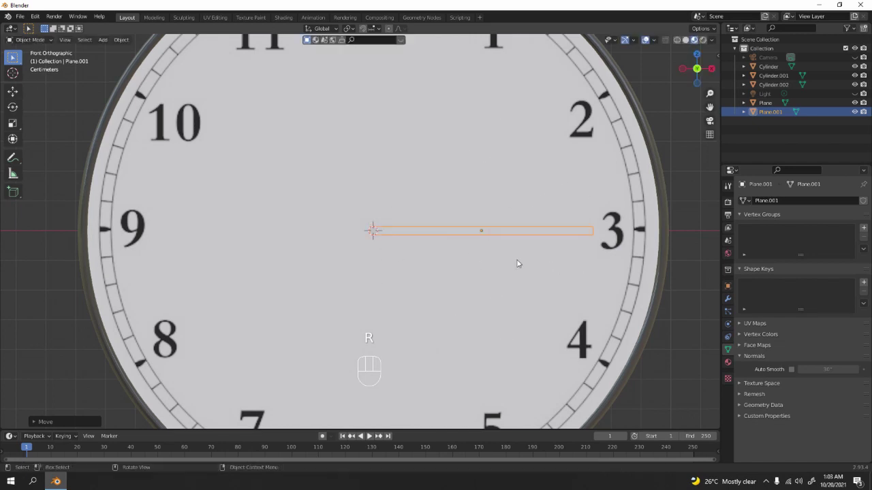
right_click(461, 237)
mouse_move(470, 265)
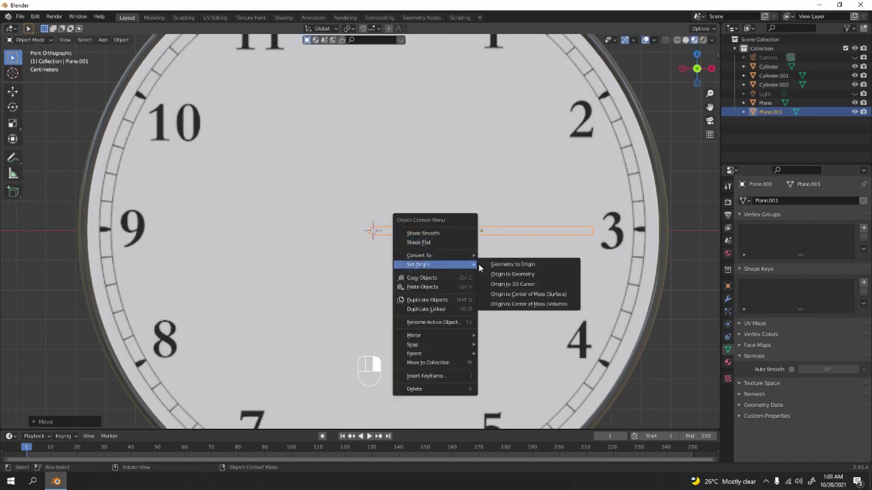
click(528, 284)
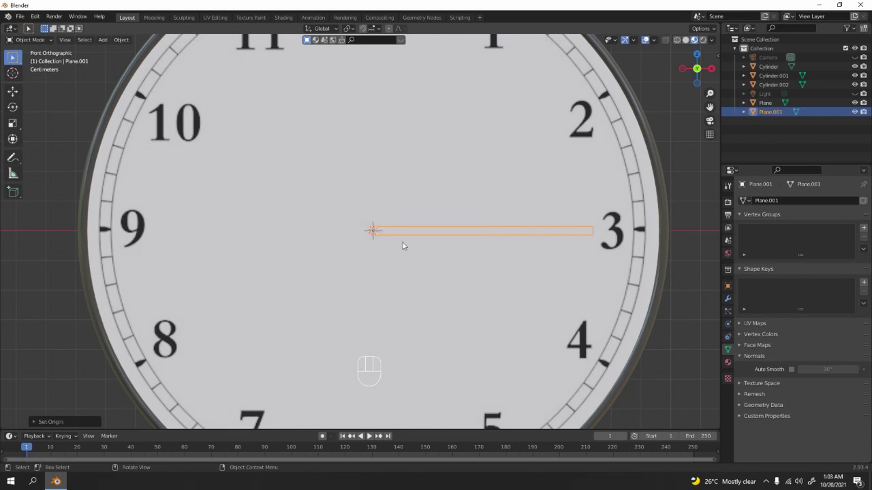
scroll(368, 239, up, 5)
scroll(492, 243, down, 2)
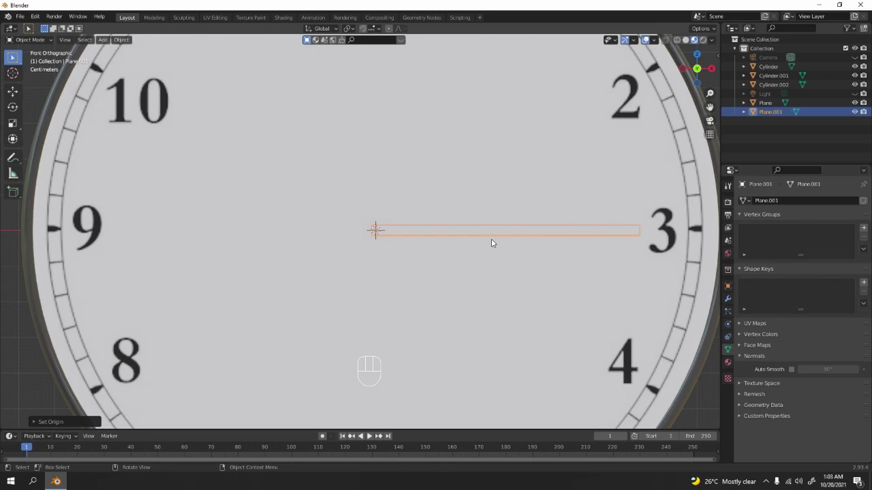
scroll(528, 246, down, 1)
middle_drag(529, 247, 470, 298)
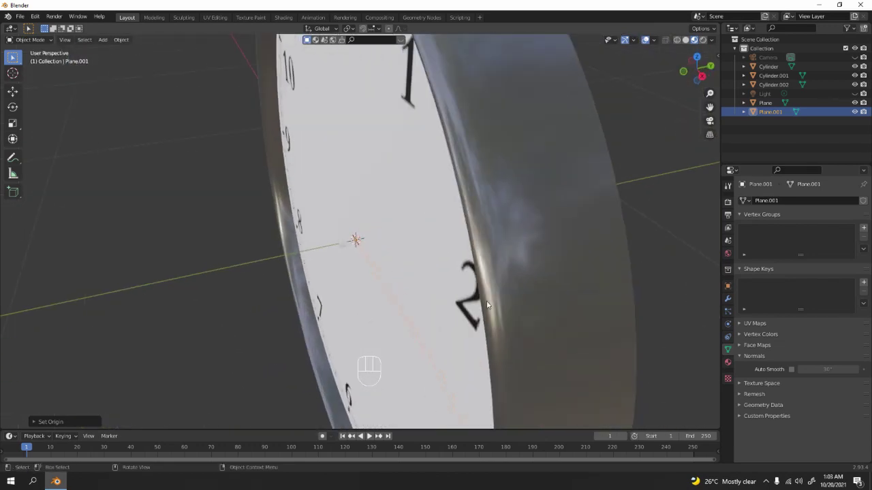
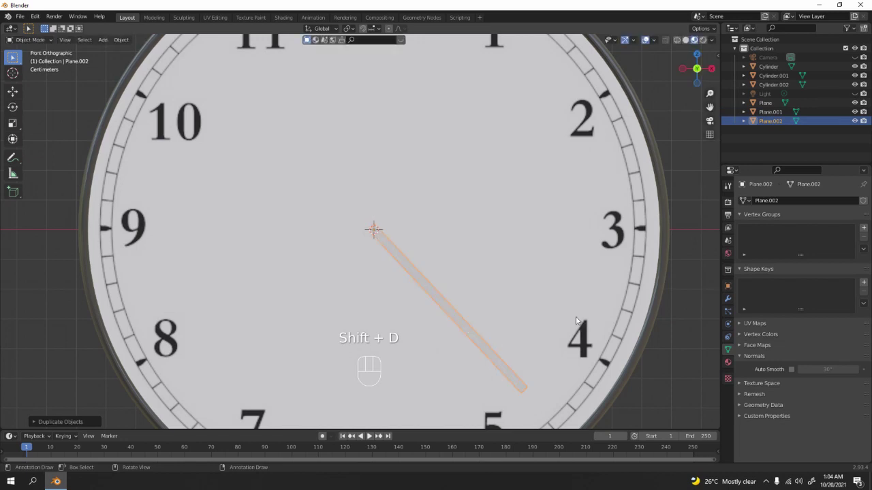
Rotate the duplicated clock hand about the Y axis so it points between the 9 and the 10.
key(r)
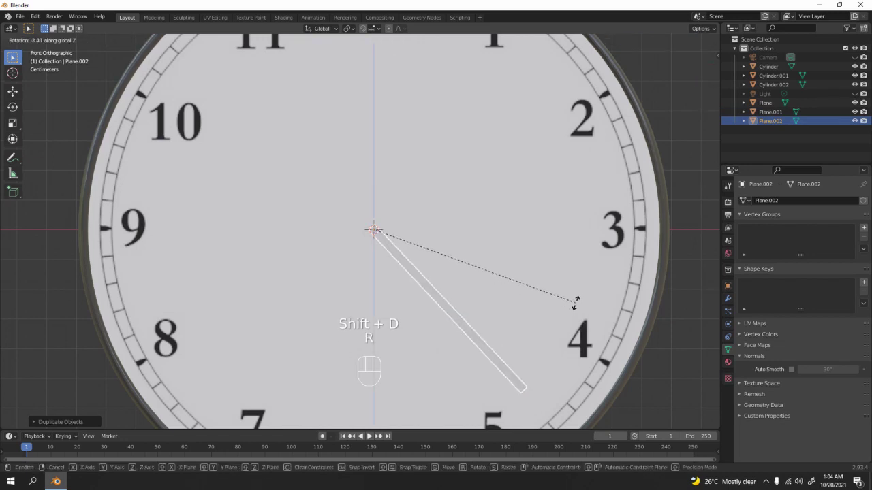
key(y)
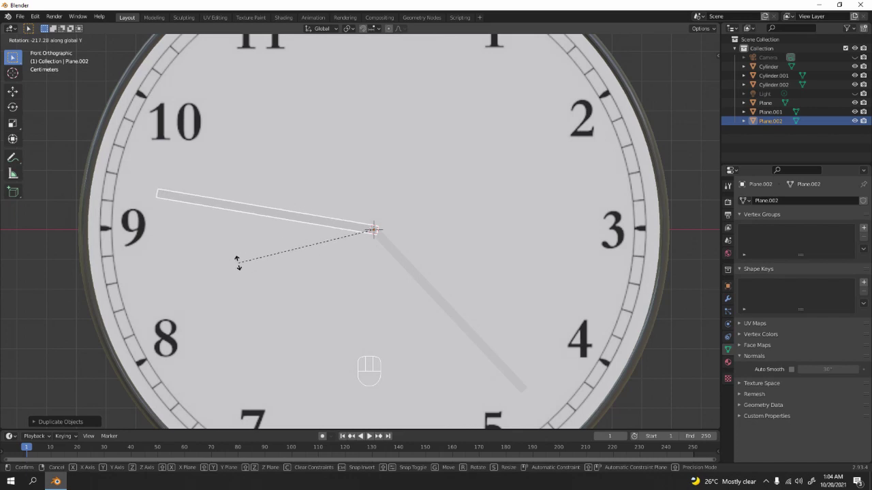
click(231, 252)
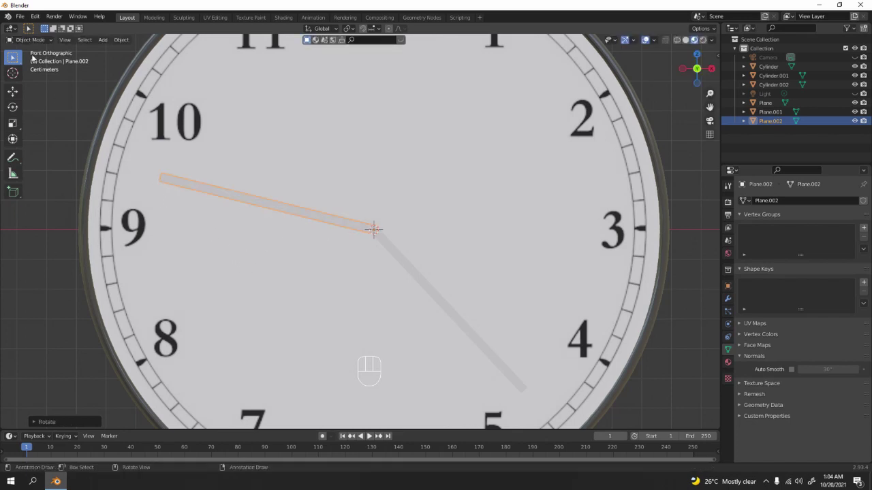
Edge-slide the duplicate hand's outer end edge towards the clock centre, shortening the hand by about a third.
key(Tab)
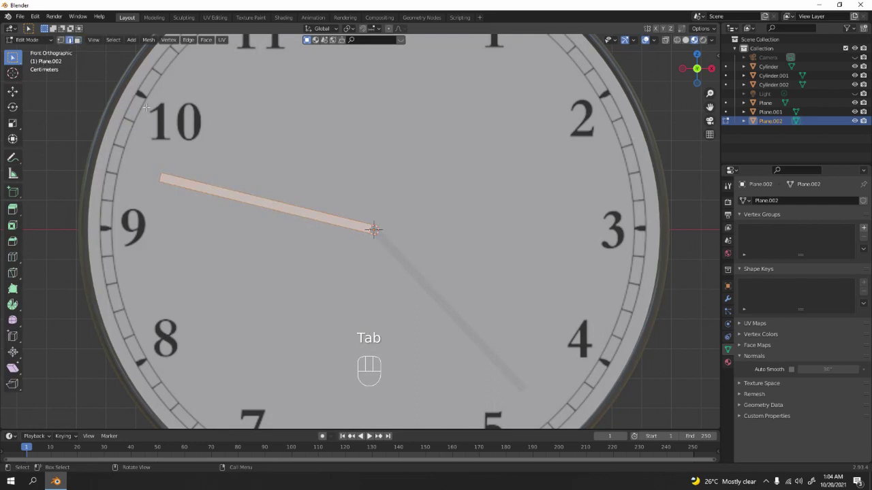
key(alt+a)
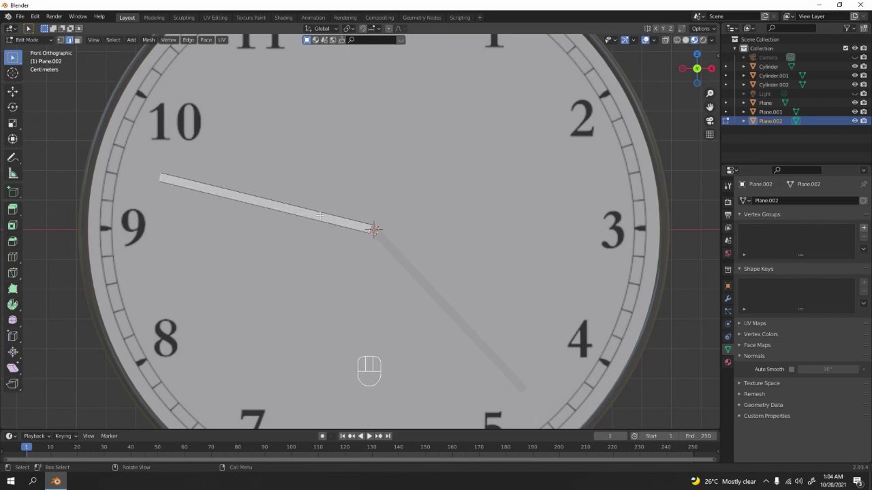
key(g)
key(g)
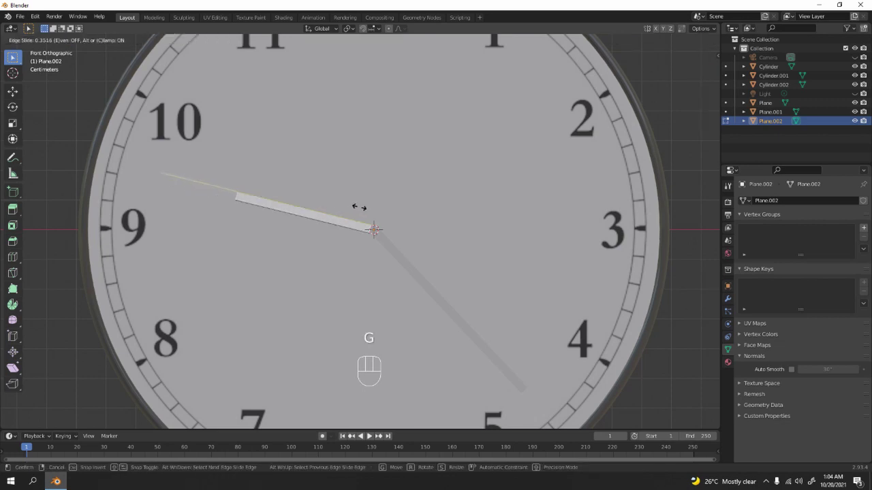
click(353, 208)
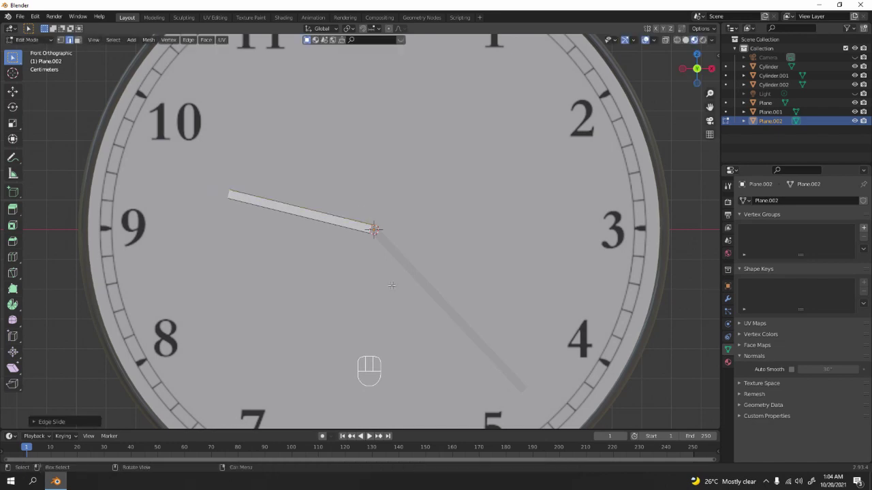
Move the short hand back along Y by about 0.01 m towards the dial.
scroll(392, 287, down, 6)
middle_drag(392, 287, 340, 251)
scroll(384, 244, up, 8)
key(a)
key(Tab)
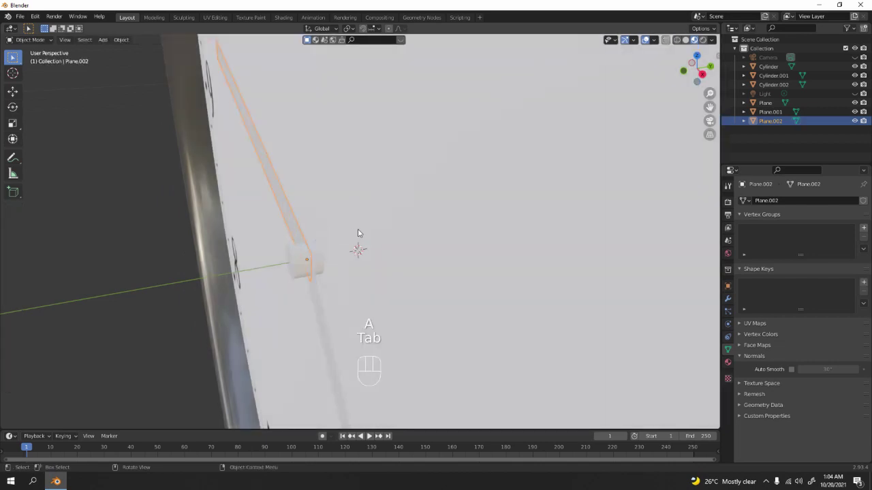
key(g)
key(y)
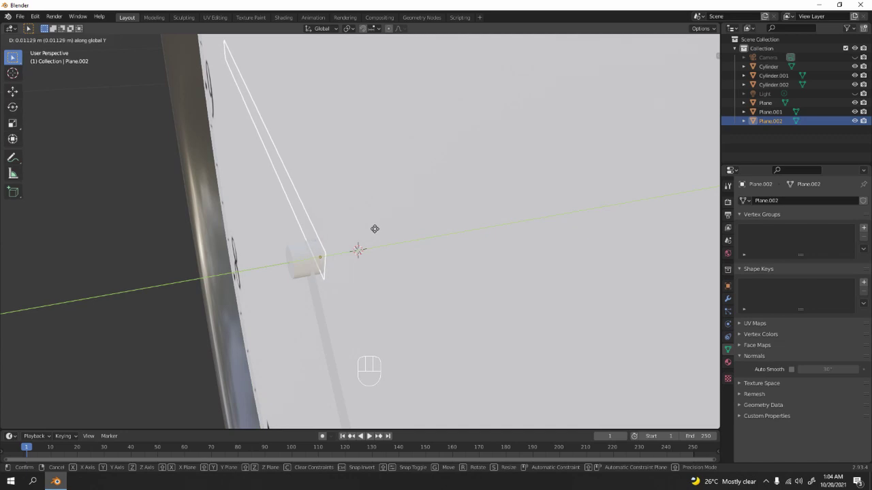
click(371, 227)
Nudge the short hand slightly forward along Y, away from the dial.
middle_drag(368, 222, 277, 248)
key(g)
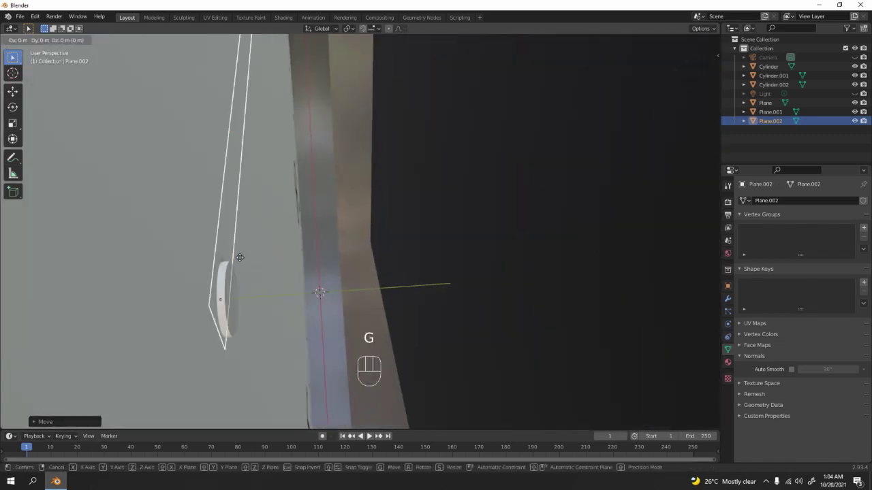
key(y)
click(234, 262)
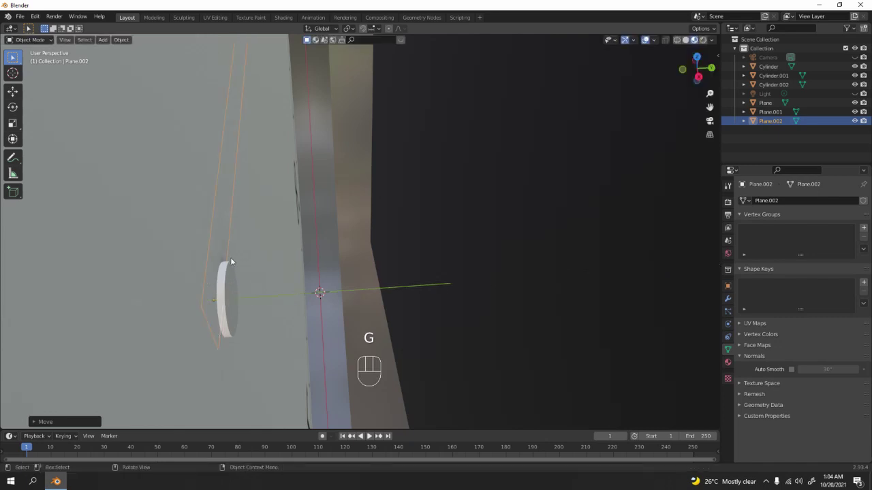
Deselect the short hand and check both hands against the dial from the front.
middle_drag(230, 258, 348, 251)
key(KP_1)
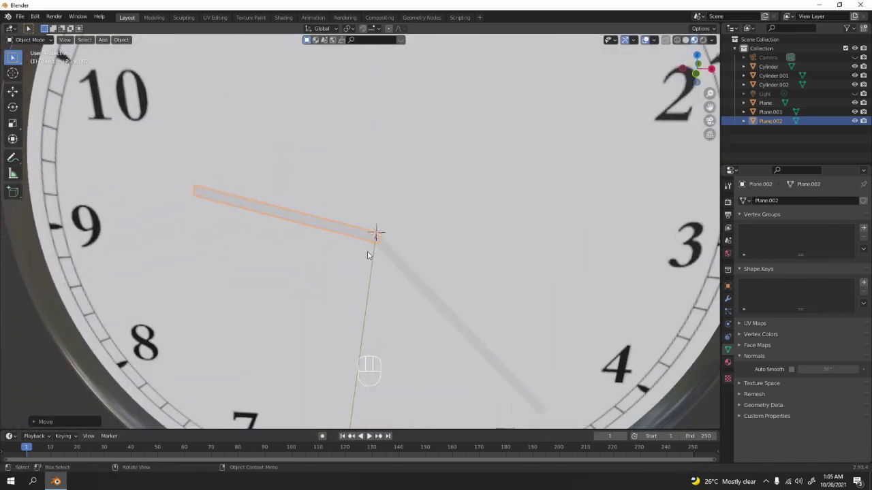
scroll(368, 255, down, 5)
key(Tab)
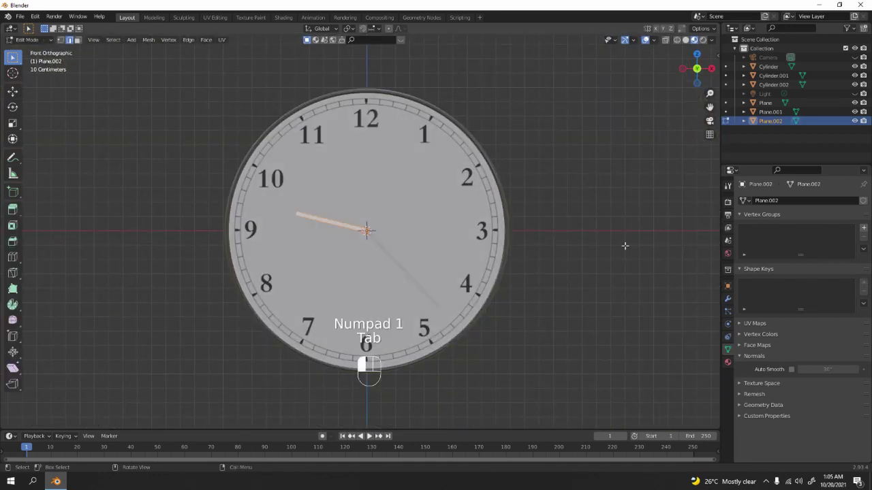
key(Tab)
click(618, 249)
middle_drag(590, 245, 559, 250)
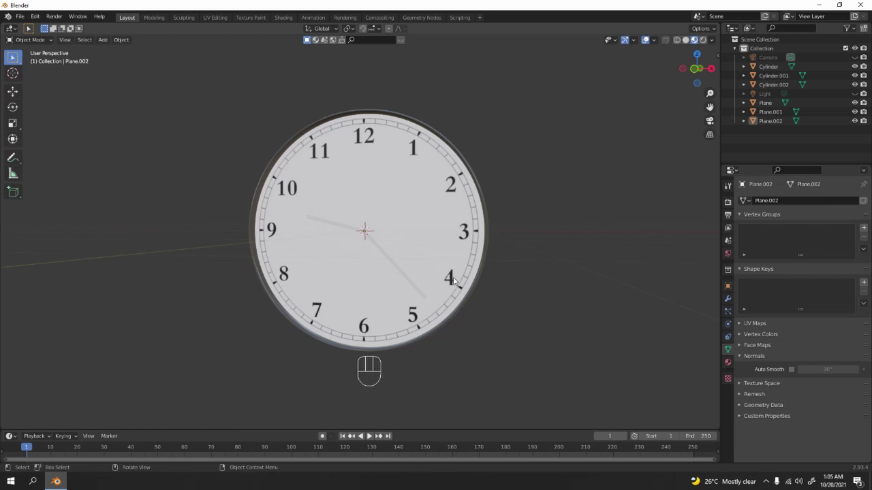
Duplicate the long clock hand and move the copy forward along Y by about 0.004 m, away from the dial.
middle_drag(453, 282, 396, 280)
scroll(401, 292, up, 5)
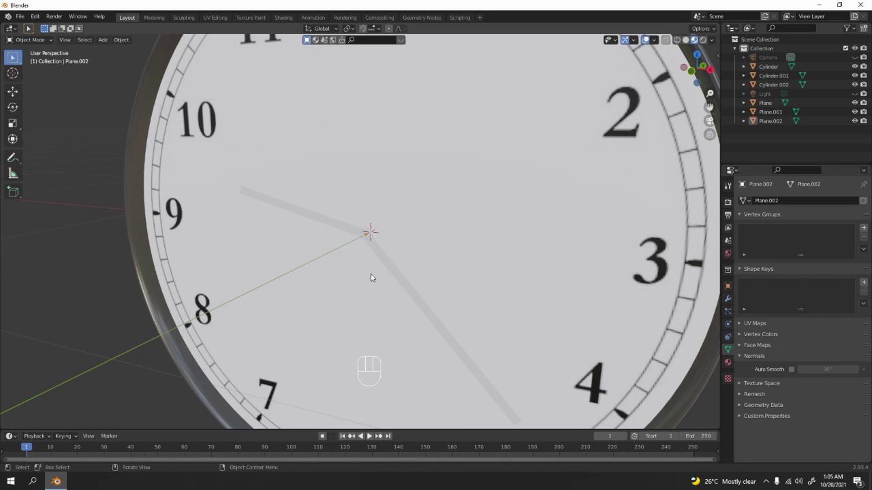
middle_drag(370, 277, 356, 292)
click(397, 268)
scroll(353, 293, up, 2)
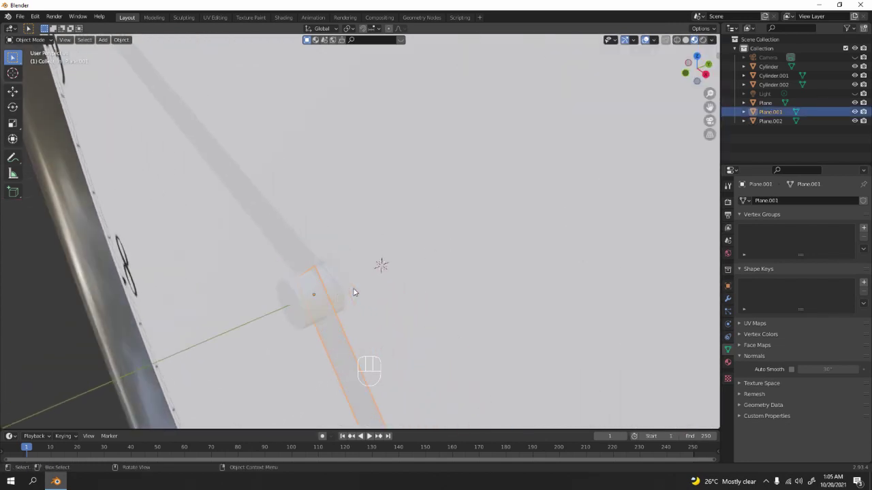
key(shift+d)
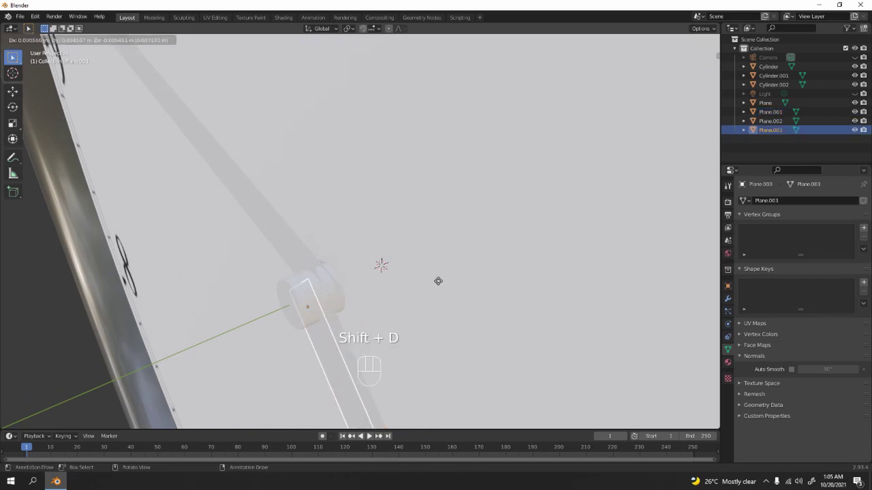
key(y)
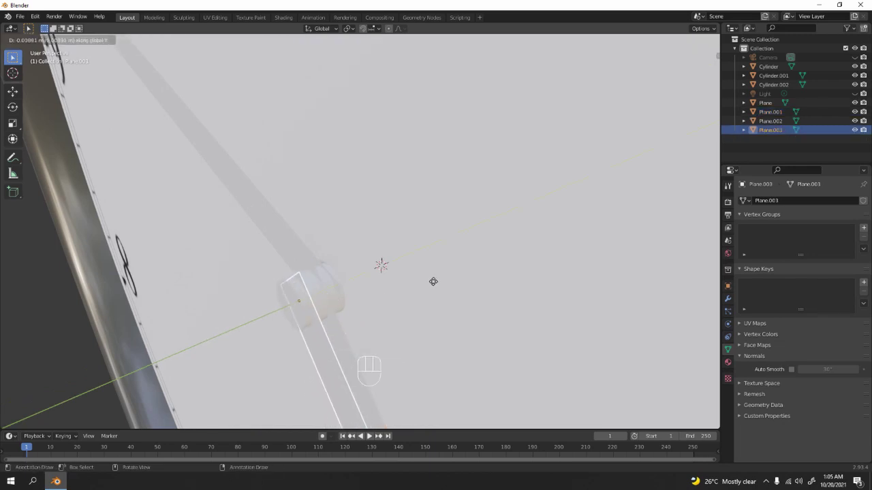
click(432, 279)
Rotate the new hand about the Y axis until it points between 12 and 1 on the dial.
mouse_move(432, 280)
middle_down()
mouse_move(405, 303)
mouse_move(444, 282)
middle_up()
scroll(405, 303, down, 5)
key(r)
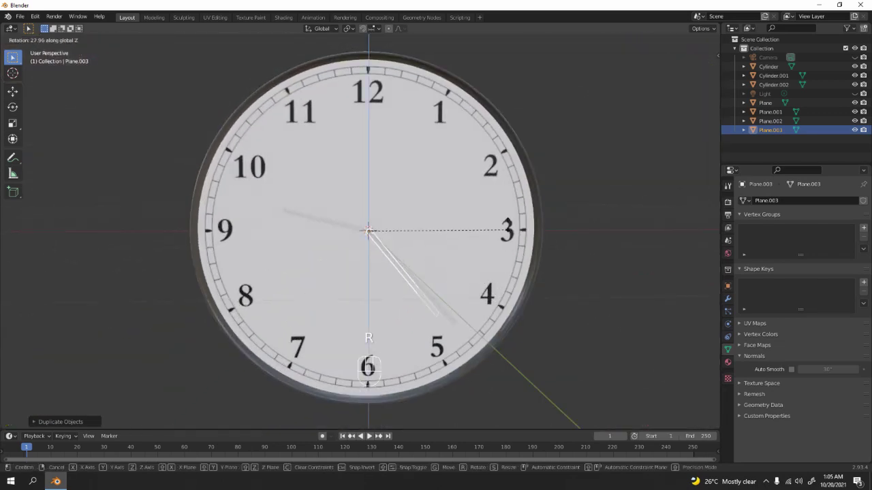
key(y)
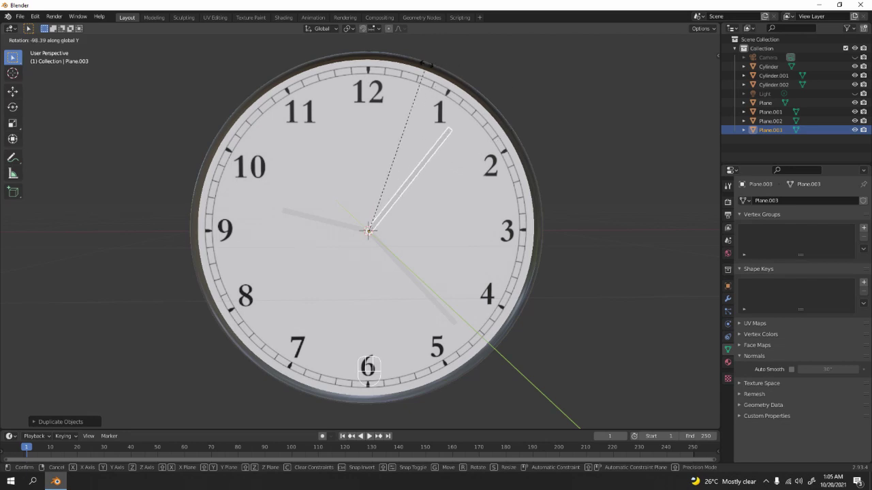
click(470, 73)
Scale the new hand's outer end edge down to about 0.12, tapering the hand to a fine tip.
scroll(426, 206, up, 5)
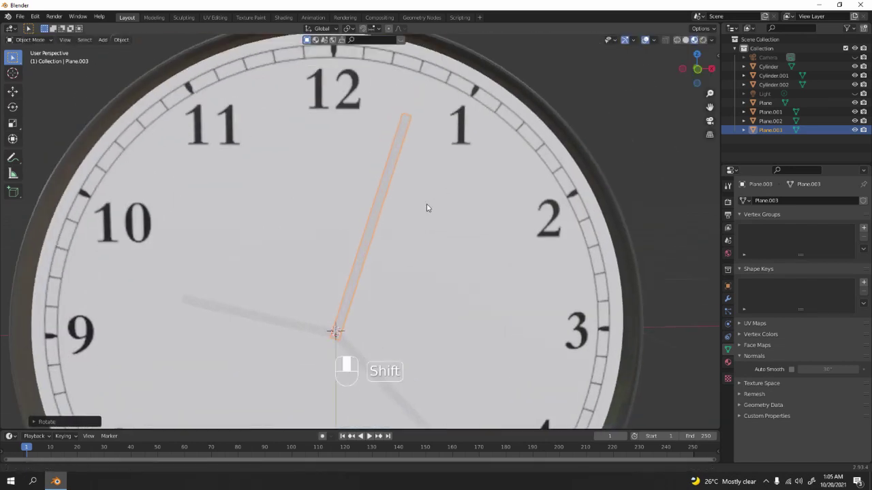
shift+middle_drag(427, 206, 403, 292)
scroll(404, 270, up, 3)
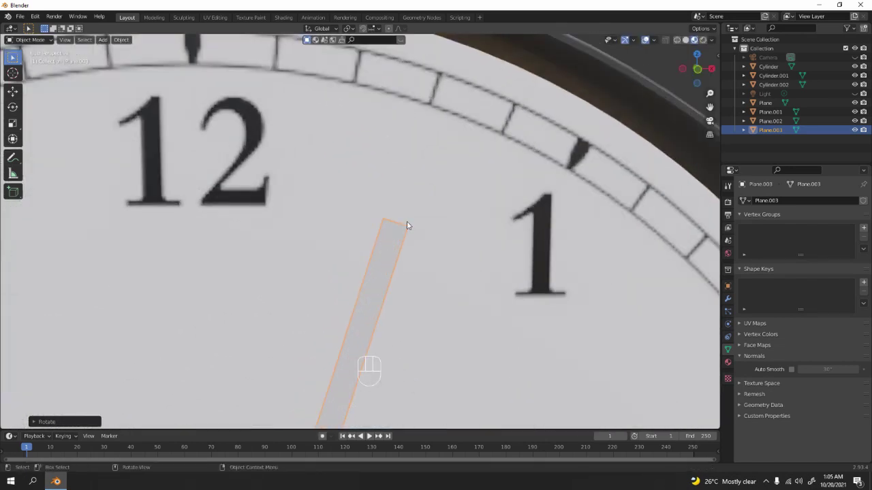
key(Tab)
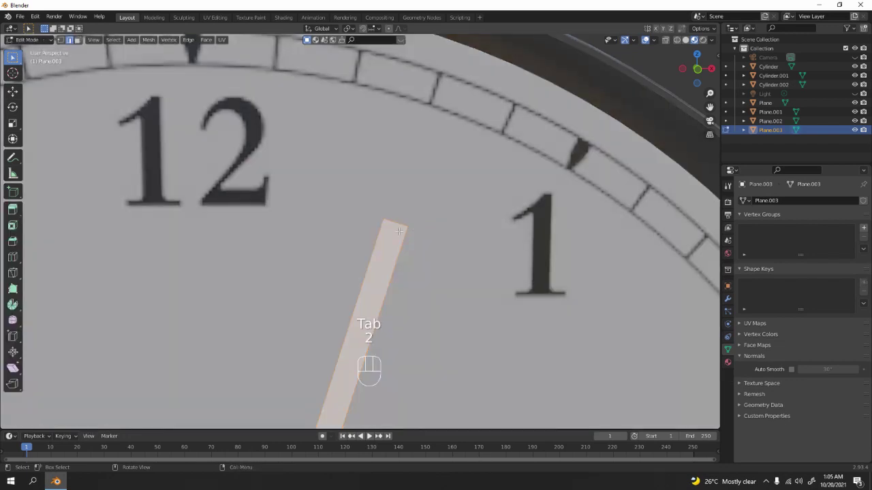
click(399, 231)
key(s)
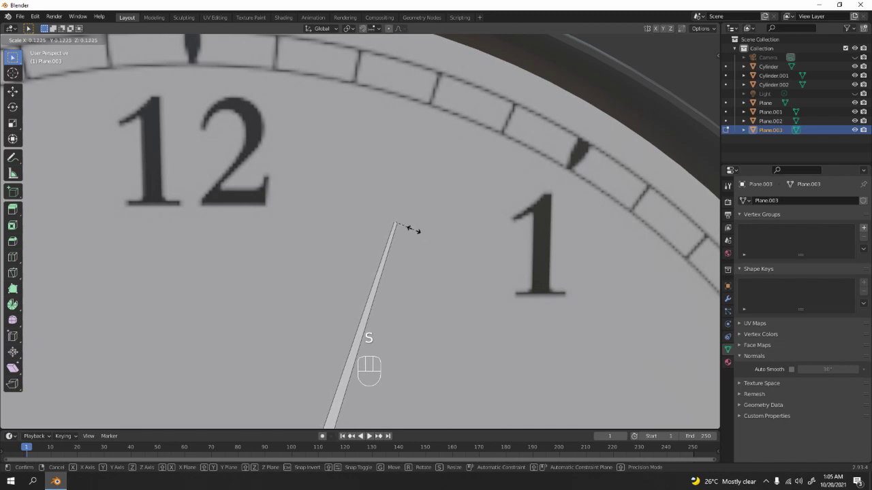
click(412, 230)
key(Tab)
scroll(502, 210, down, 8)
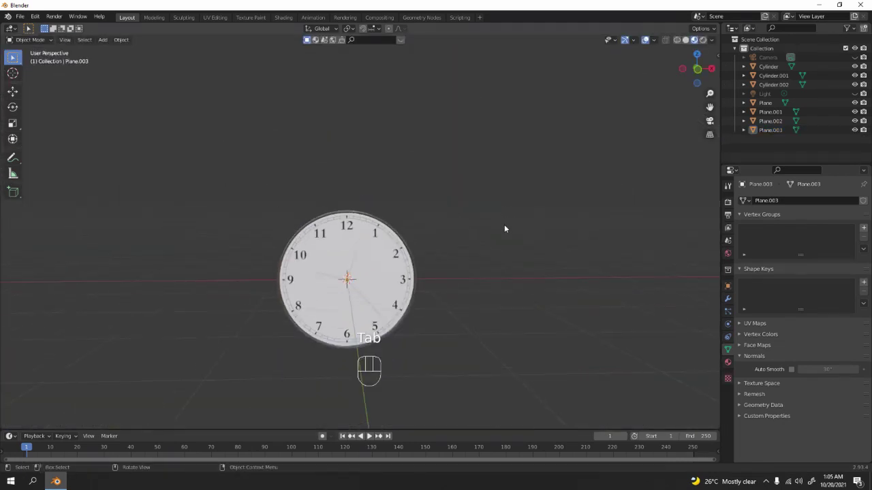
scroll(504, 229, up, 8)
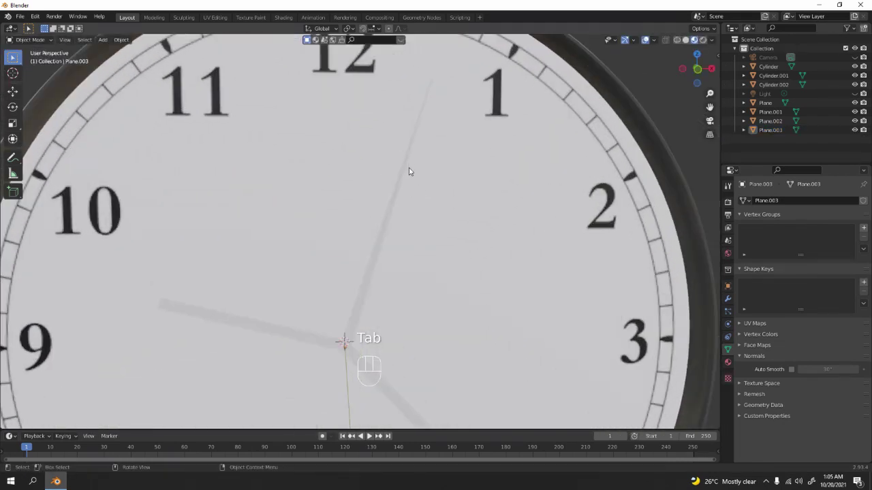
scroll(409, 171, down, 6)
scroll(389, 220, up, 2)
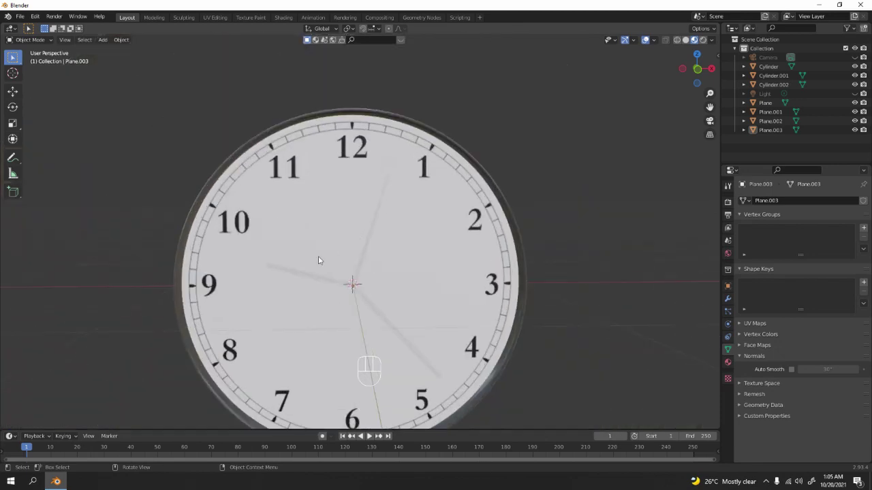
In the Shading workspace, give the short hand a new material with a black base colour.
click(283, 18)
scroll(374, 175, up, 5)
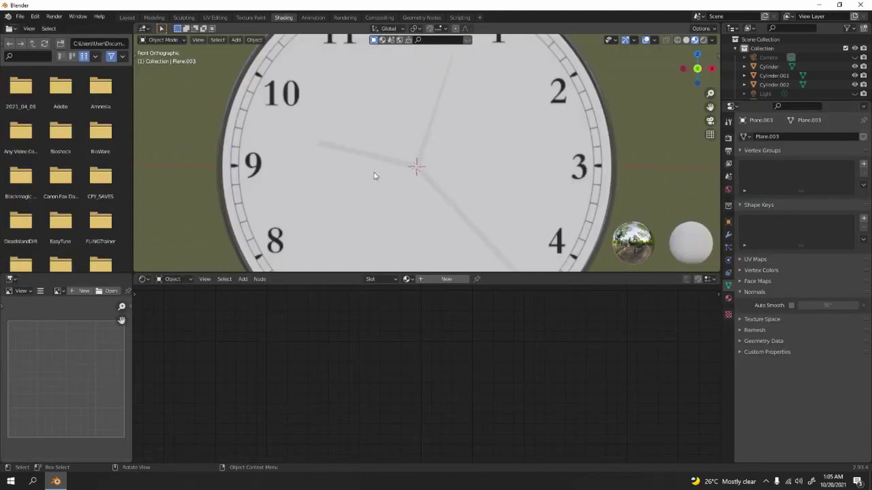
click(385, 156)
click(388, 164)
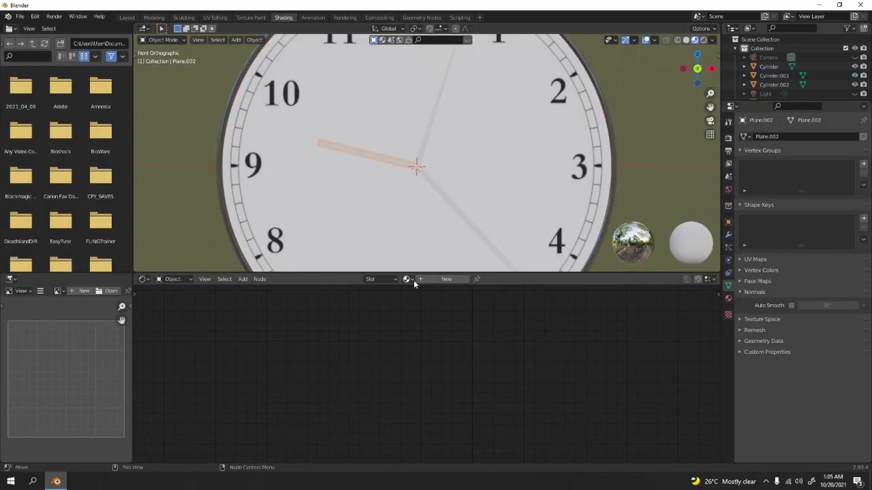
click(436, 278)
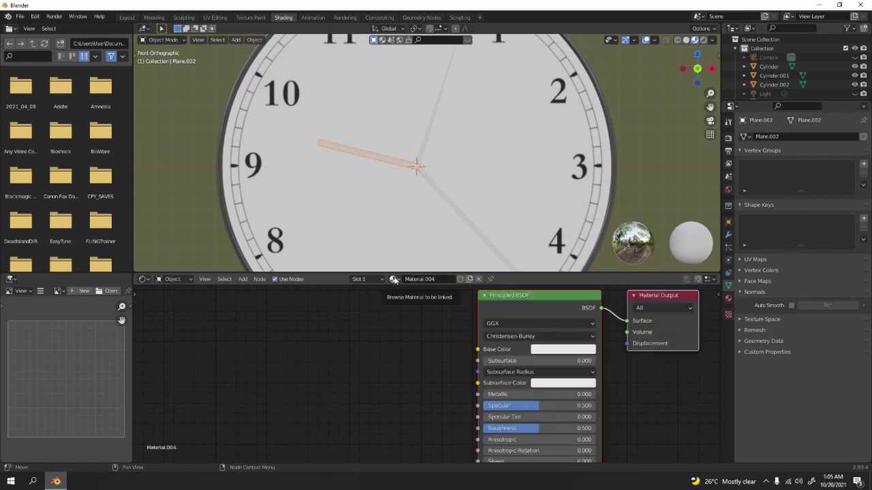
click(394, 280)
click(560, 349)
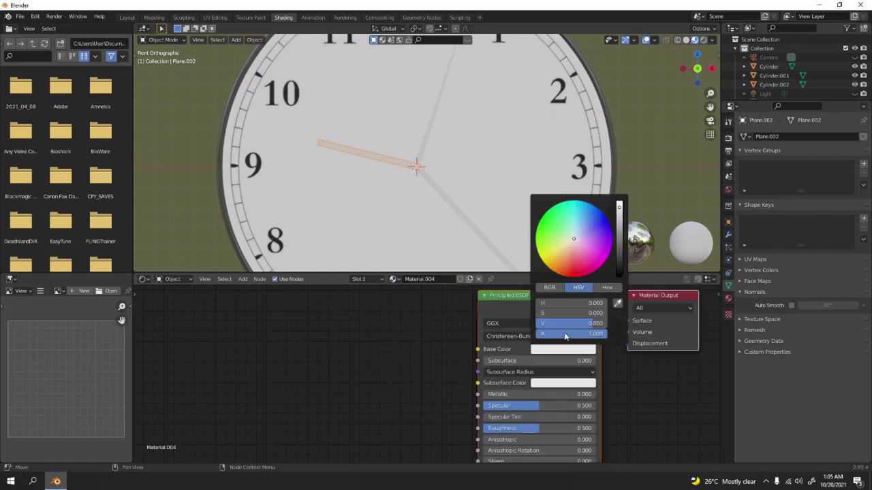
drag(620, 246, 620, 276)
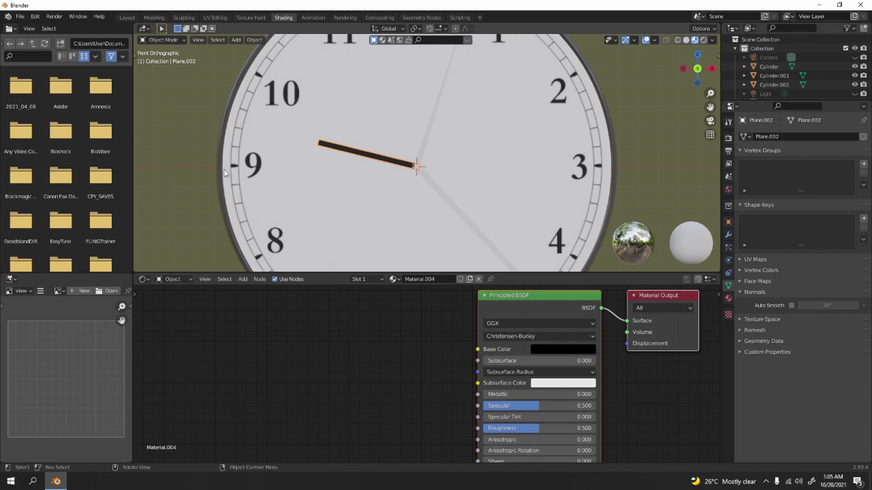
Assign the short hand's black material, Material.004, to the long hand.
click(429, 182)
click(408, 279)
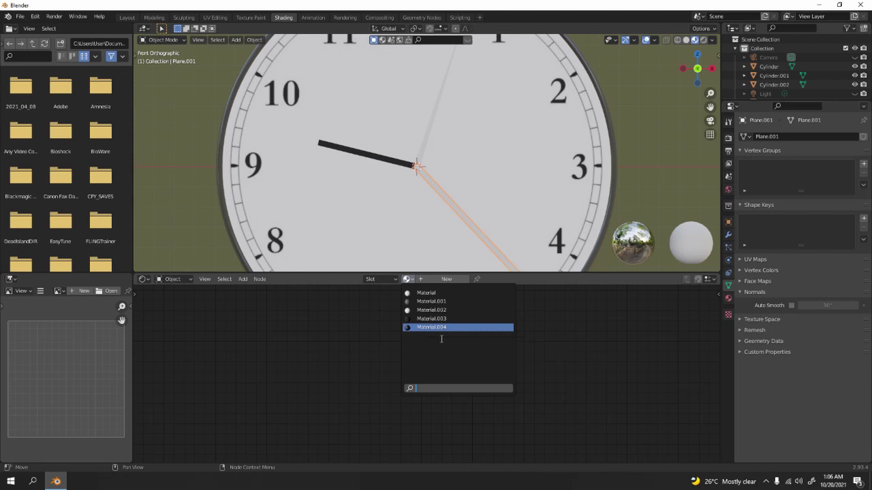
click(440, 327)
Give the thin tapered hand a new material with a saturated red base colour.
click(429, 140)
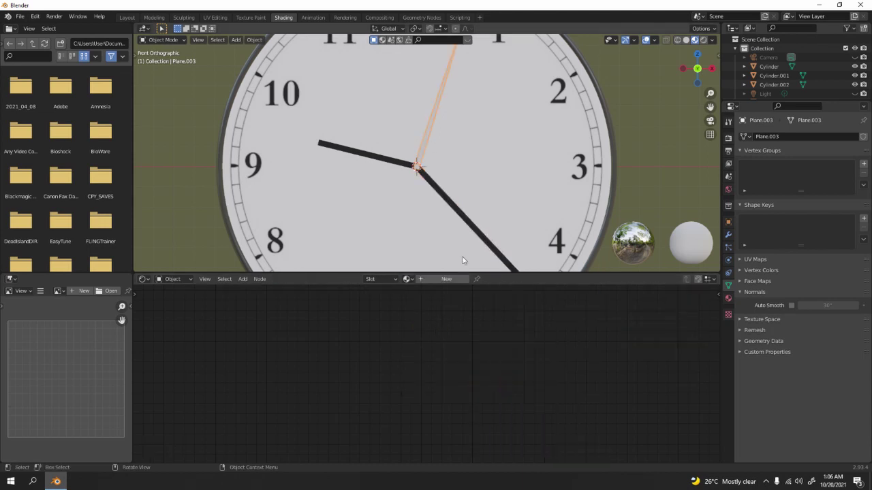
click(562, 351)
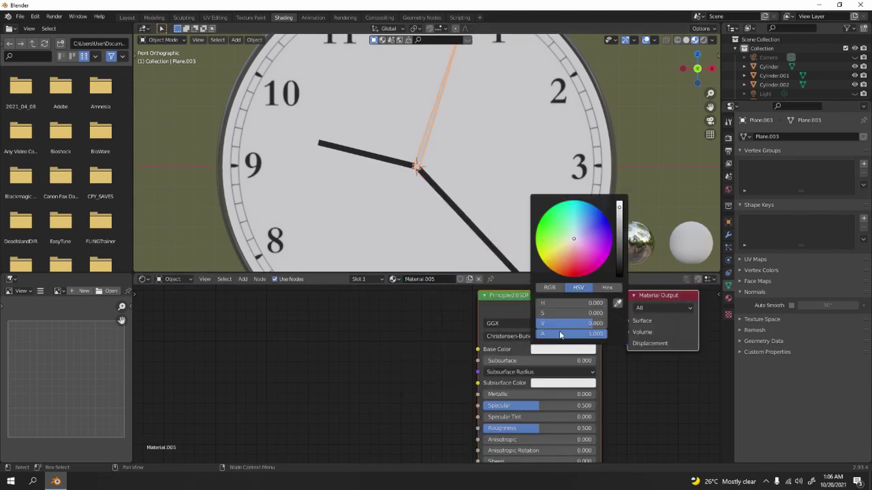
drag(574, 271, 579, 277)
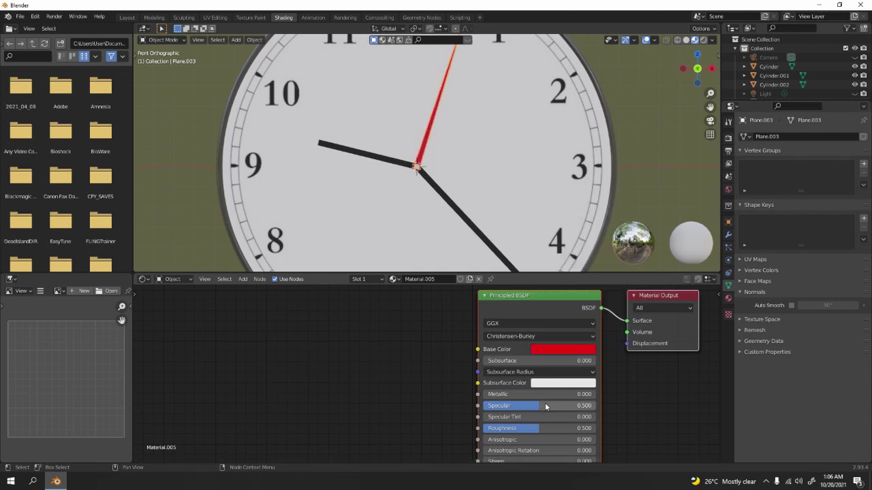
scroll(631, 147, down, 1)
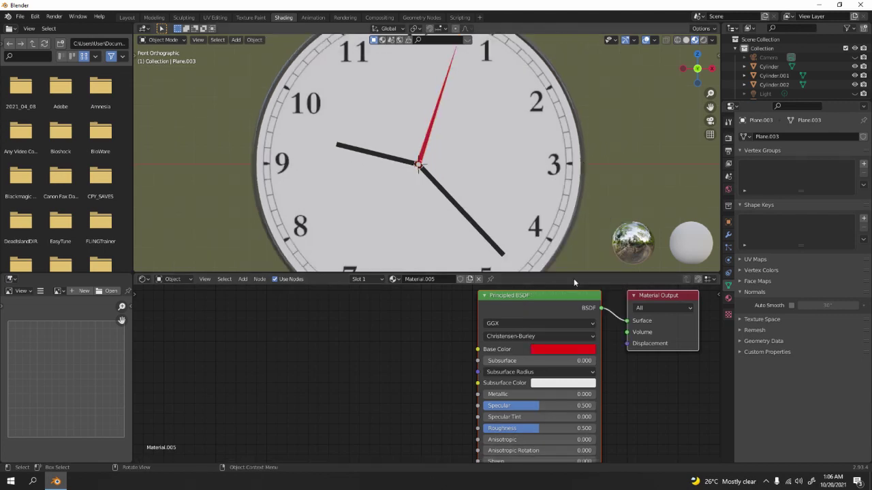
Give the centre pin a new material with a golden yellow base colour.
middle_drag(566, 193, 504, 196)
scroll(432, 194, up, 10)
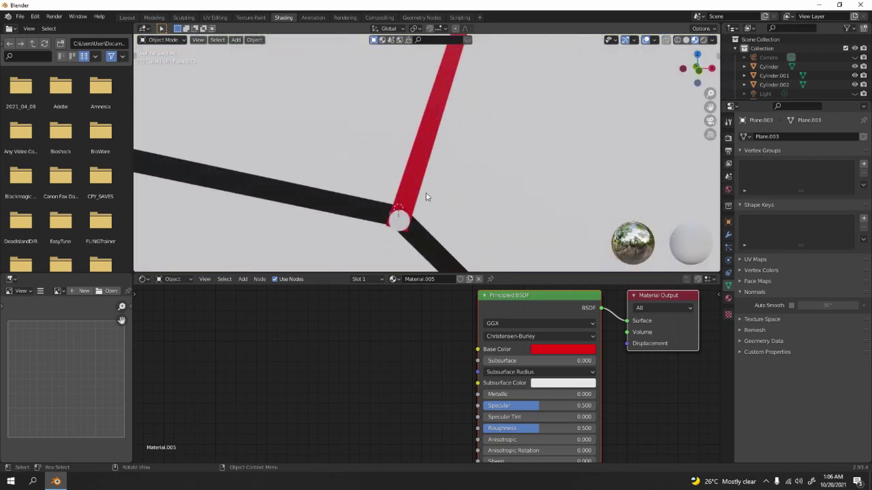
click(400, 218)
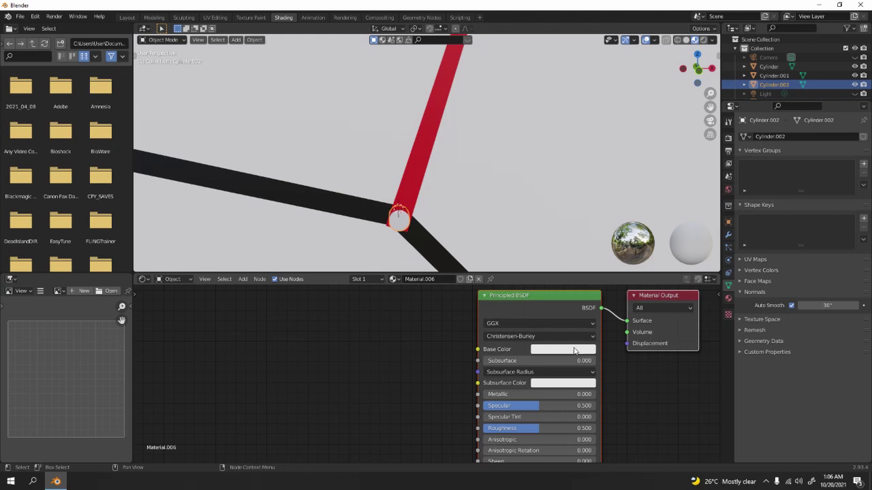
click(574, 351)
click(559, 271)
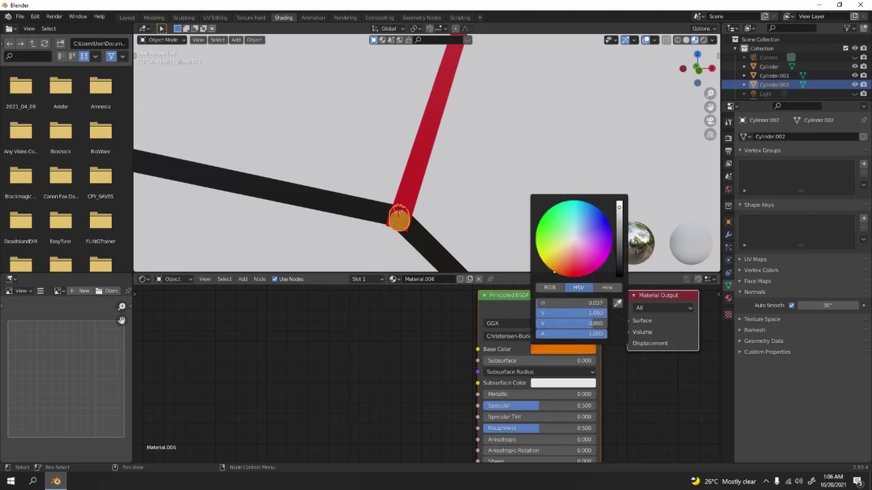
drag(555, 272, 551, 260)
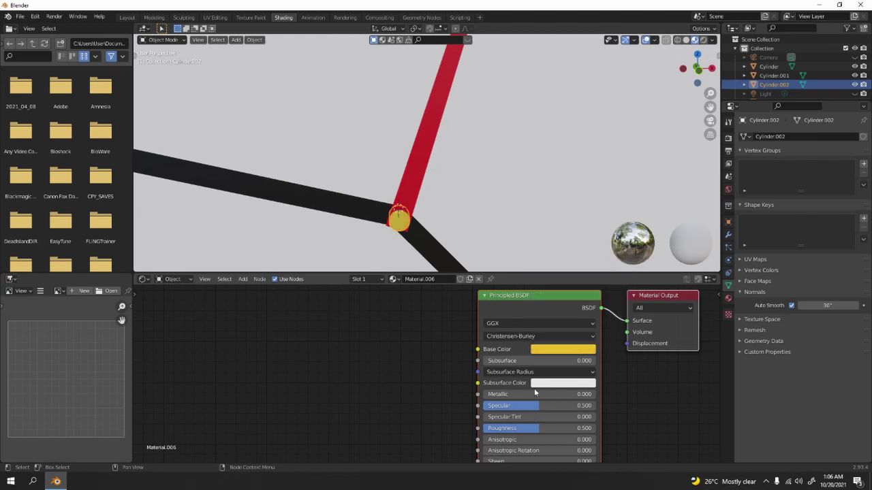
Set the centre pin material's metallic to 0.759, specular to 0.209 and roughness to 0.173.
drag(534, 394, 491, 427)
click(492, 191)
key(Tab)
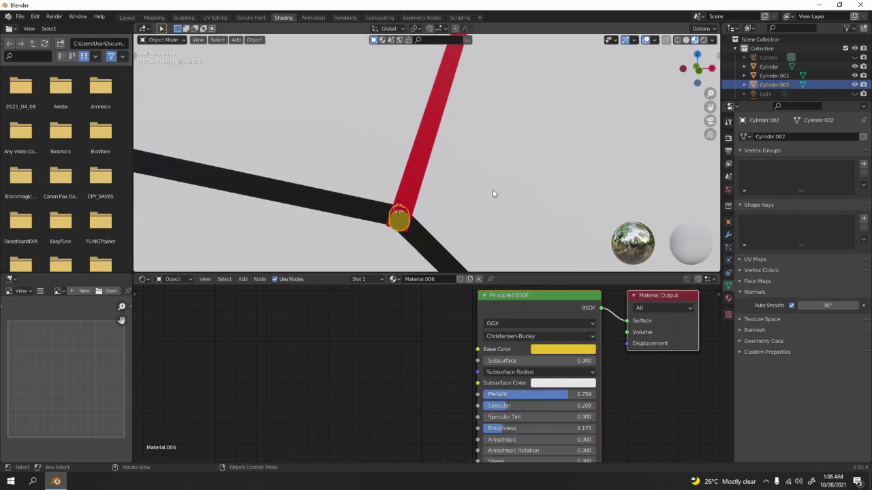
Duplicate the clock-face disc and move the copy forward along Y by about 0.025 m, in front of the hands.
scroll(445, 201, down, 8)
scroll(621, 149, down, 5)
middle_drag(621, 148, 475, 187)
scroll(576, 166, up, 6)
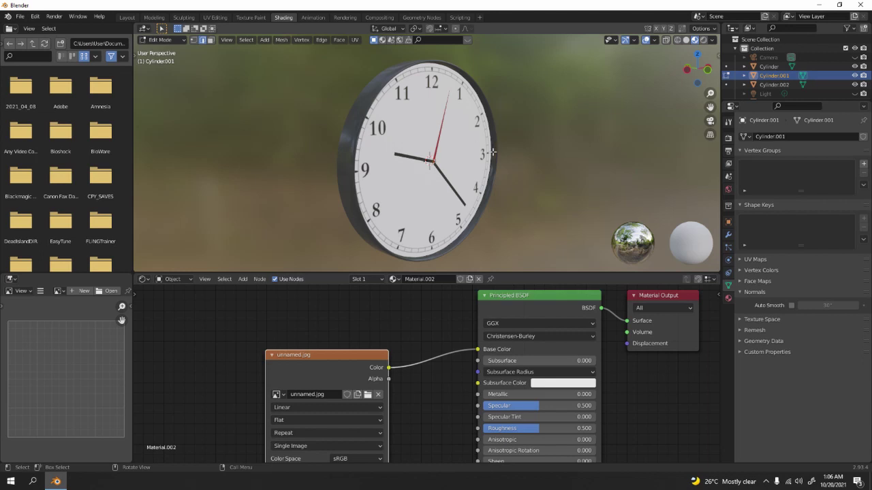
middle_drag(487, 140, 449, 151)
key(Tab)
scroll(443, 153, up, 4)
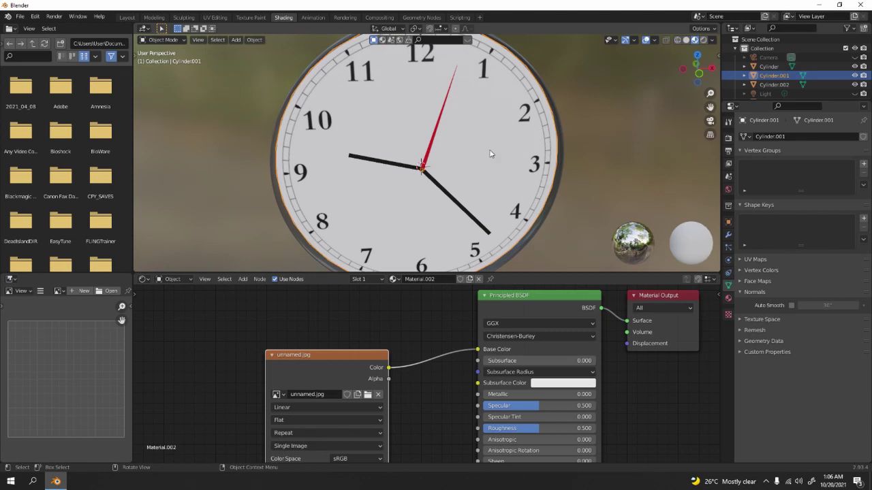
middle_drag(464, 156, 556, 167)
scroll(521, 152, up, 4)
key(shift+d)
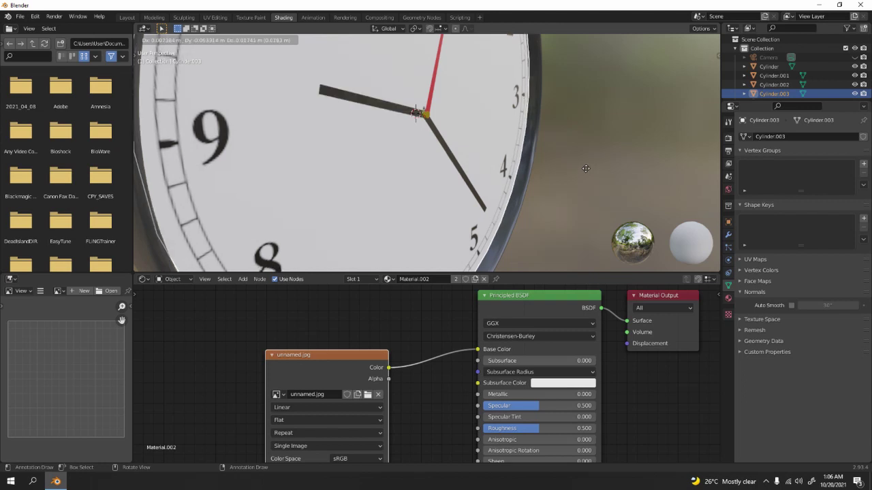
key(y)
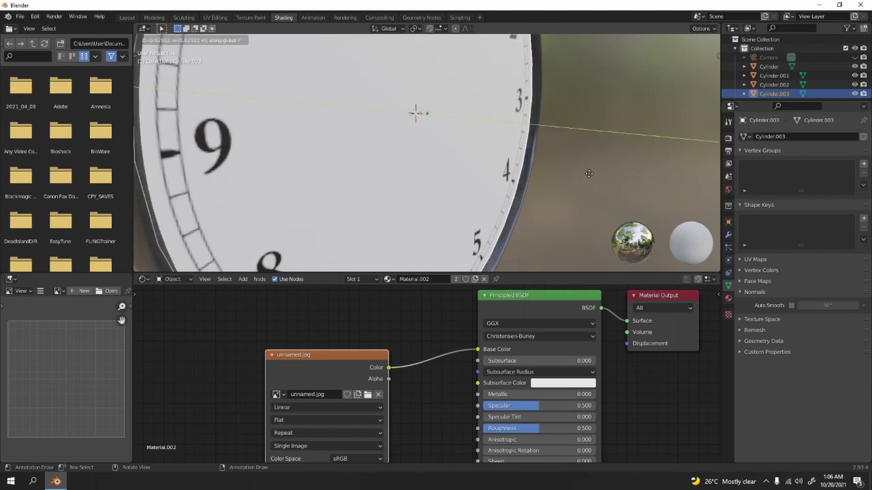
click(588, 173)
key(KP_Decimal)
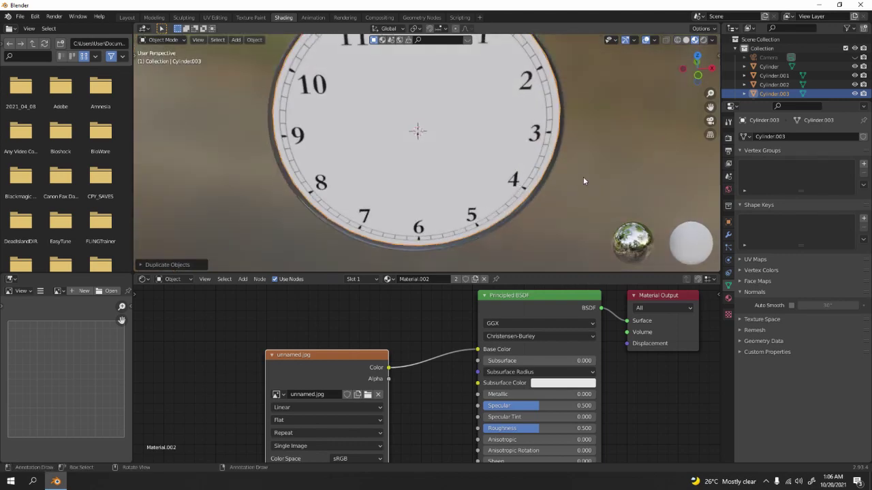
key(s)
click(586, 176)
scroll(585, 176, down, 5)
middle_drag(585, 176, 474, 165)
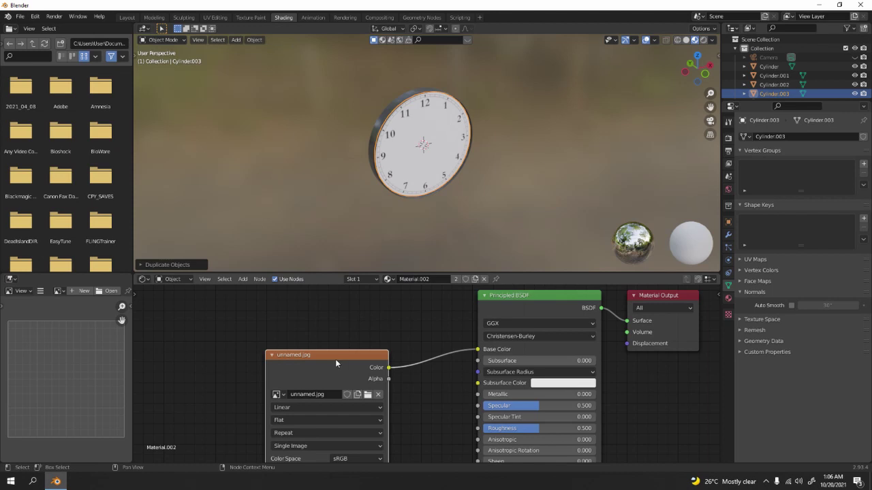
Unlink the clock-face material from the duplicated front disc.
click(484, 278)
middle_drag(499, 202, 432, 182)
scroll(391, 129, up, 5)
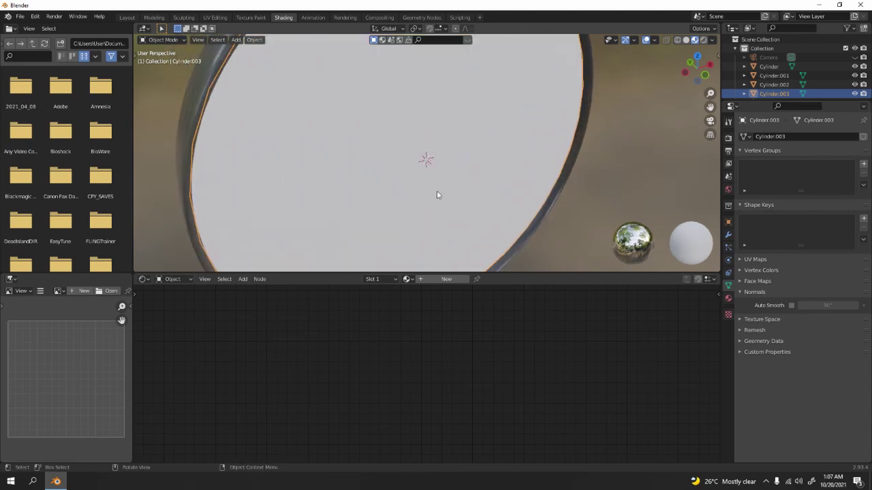
Give the front cover disc a new material and lower its alpha to 0.127.
scroll(437, 196, down, 2)
click(450, 279)
scroll(522, 381, down, 3)
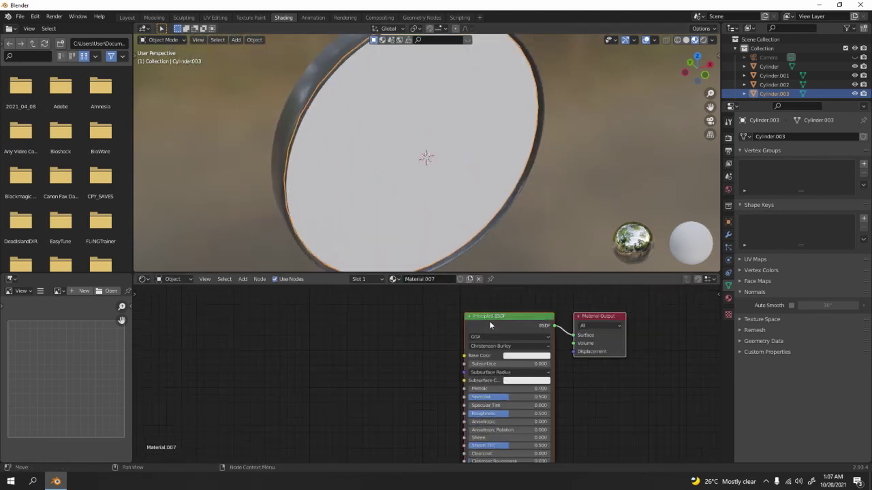
scroll(523, 380, down, 4)
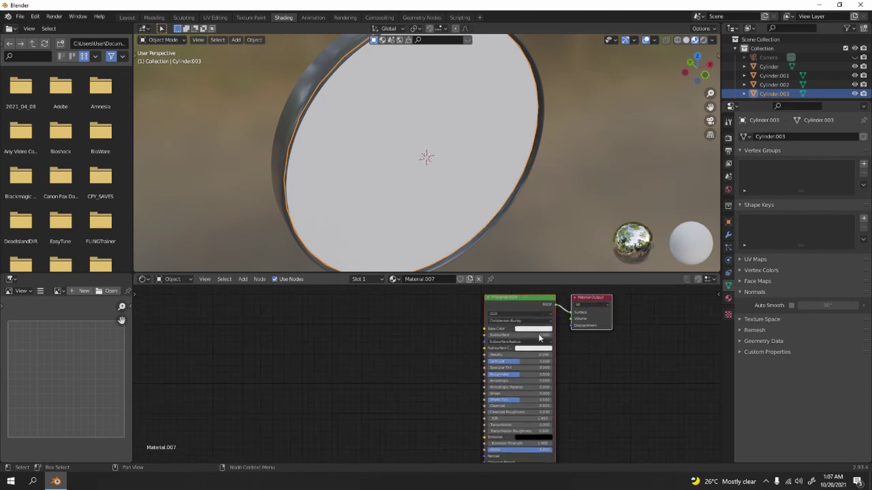
middle_drag(541, 399, 494, 356)
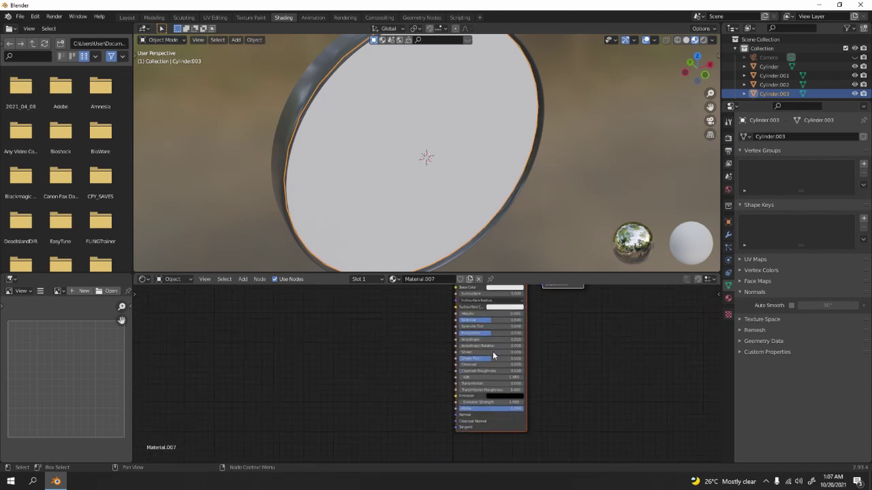
scroll(494, 355, up, 4)
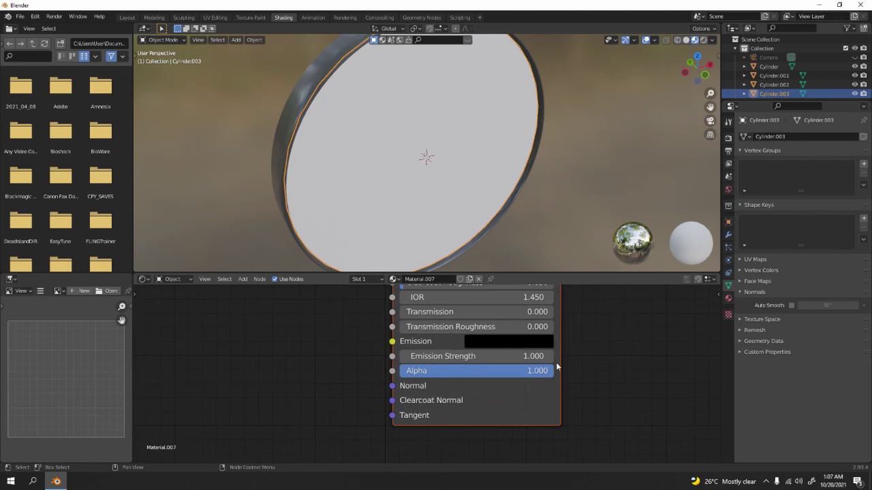
drag(537, 375, 436, 376)
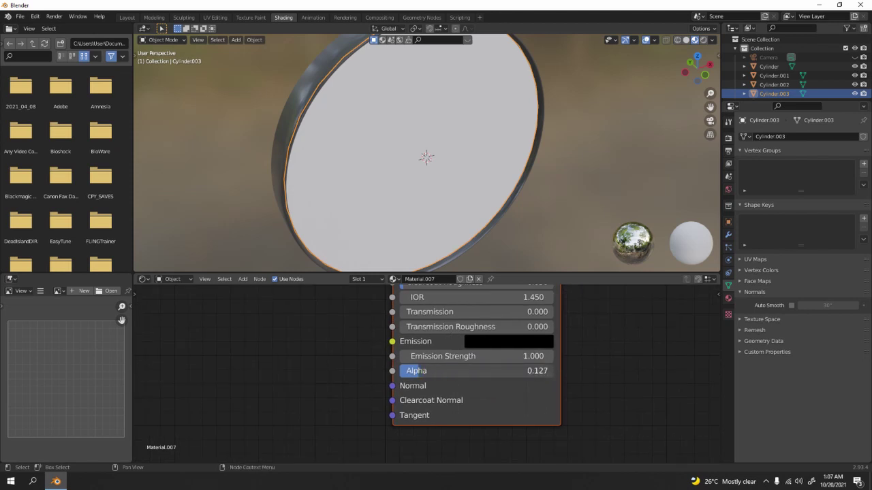
Display the viewport in rendered shading and change the scene's render engine to Cycles.
scroll(532, 220, down, 5)
middle_drag(571, 191, 506, 165)
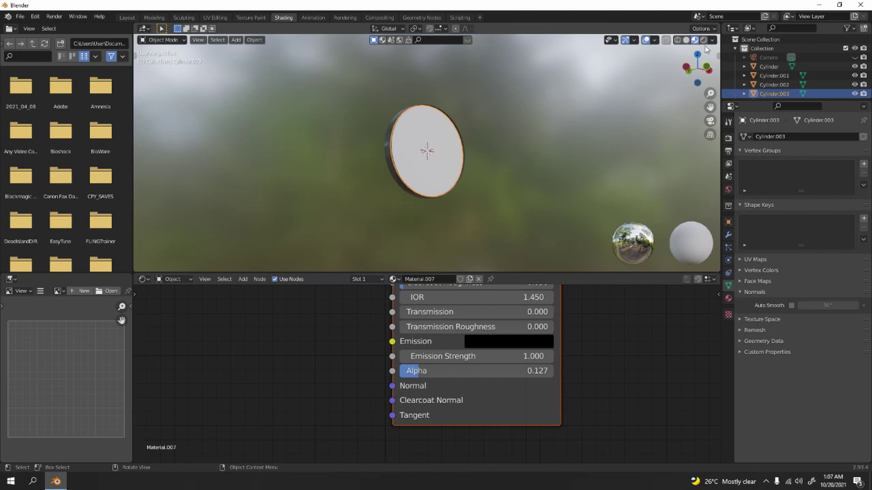
click(704, 40)
click(566, 147)
middle_drag(566, 146, 511, 160)
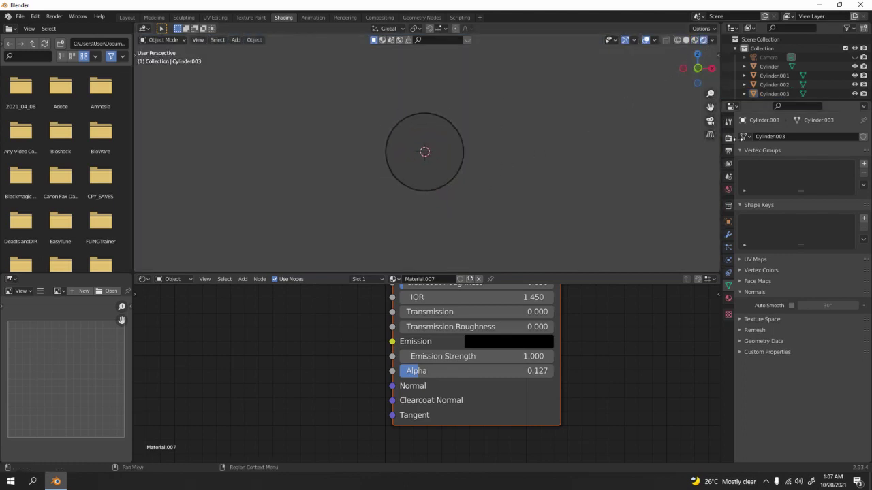
click(728, 138)
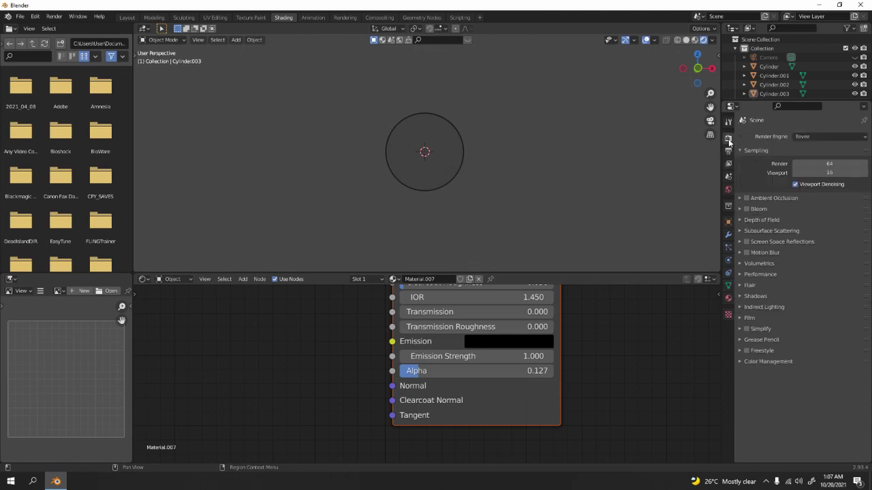
click(802, 137)
click(813, 167)
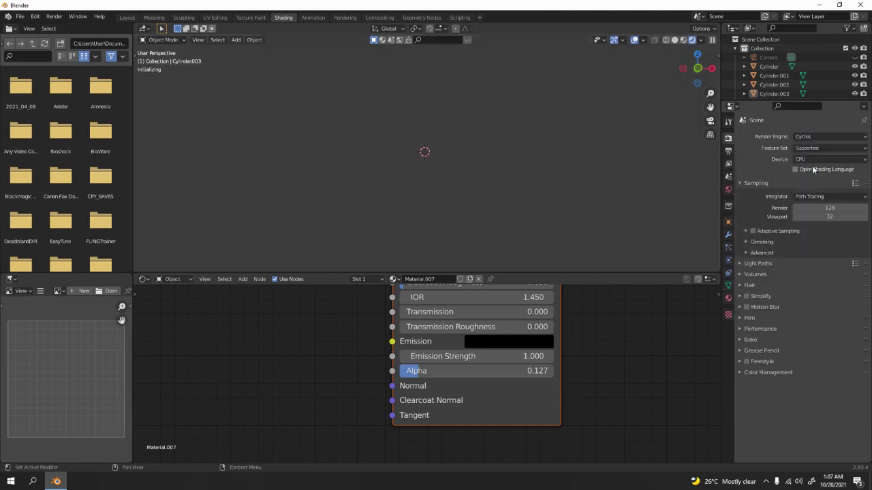
mouse_move(506, 168)
middle_down()
mouse_move(455, 167)
mouse_move(495, 169)
mouse_move(477, 171)
middle_up()
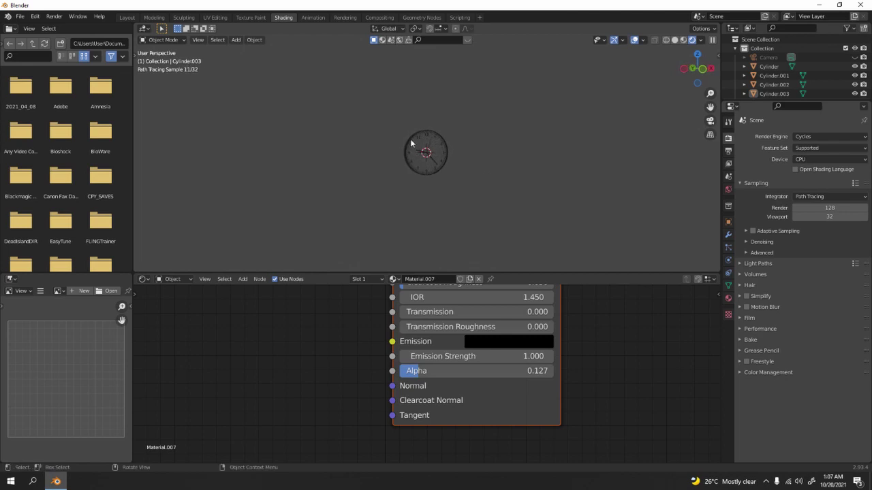
Switch to the Layout workspace and show its 3D view of the clock in rendered shading.
click(127, 17)
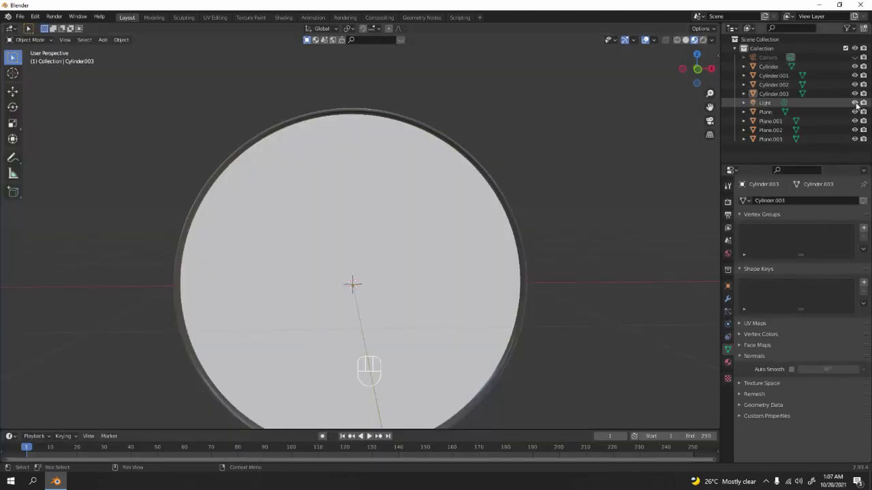
click(703, 39)
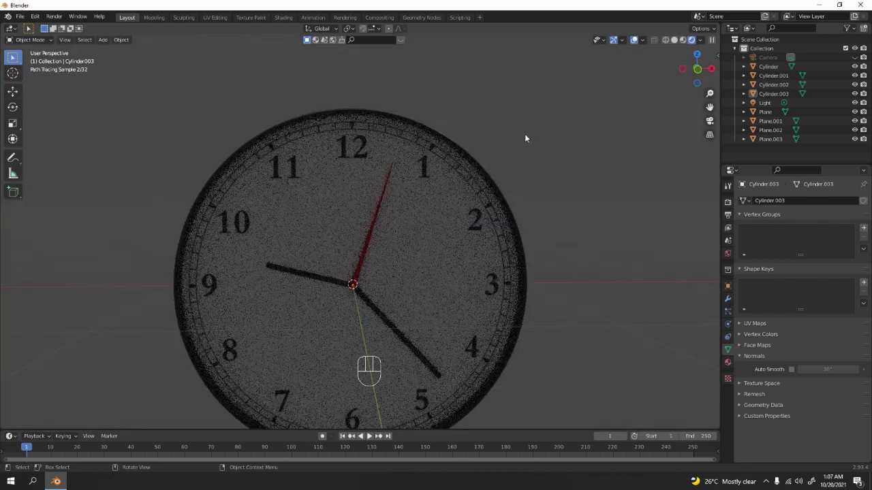
scroll(487, 224, down, 3)
middle_drag(487, 224, 534, 256)
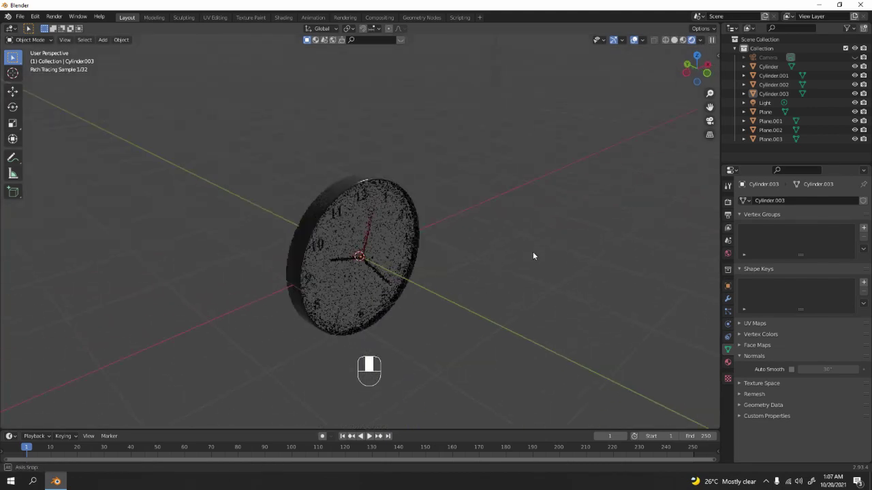
Lower the light along Z and bring it about 4.6 m along negative Y, in front of the clock dial.
click(764, 103)
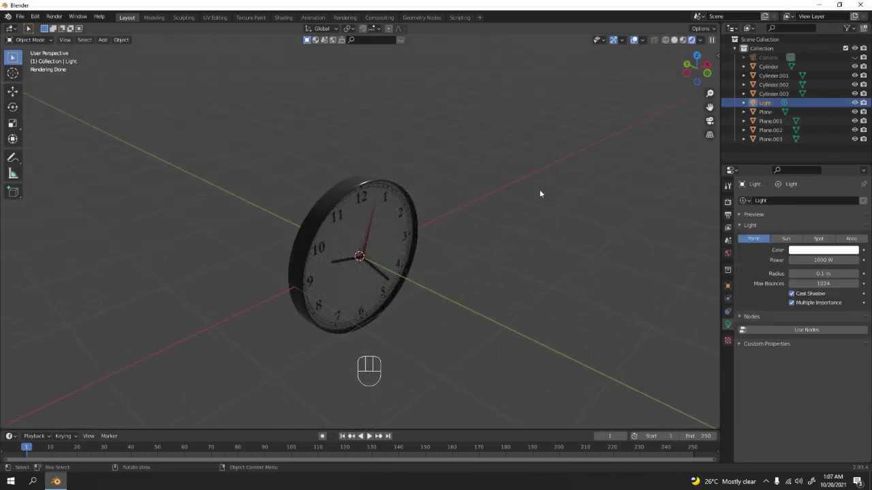
key(g)
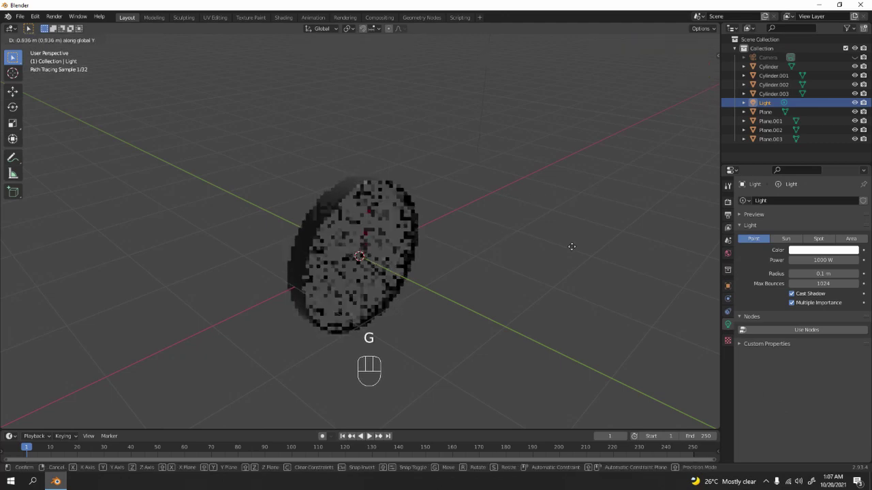
key(g)
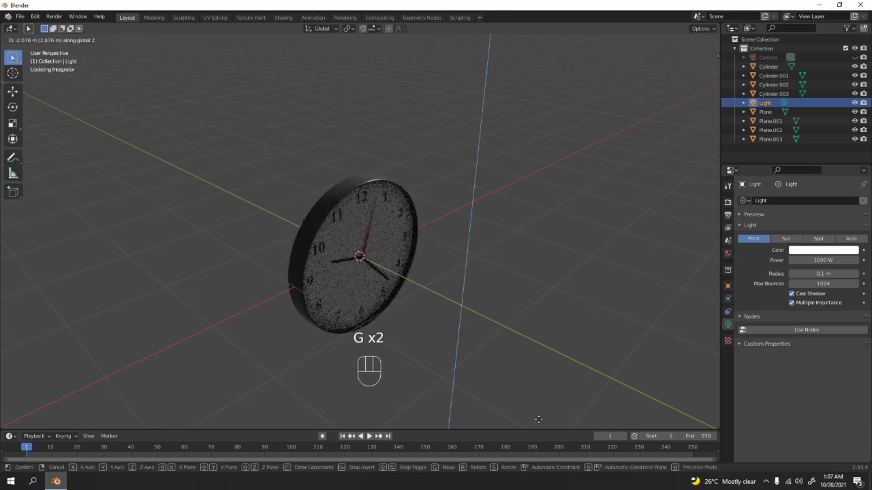
click(511, 225)
scroll(504, 222, down, 5)
key(g)
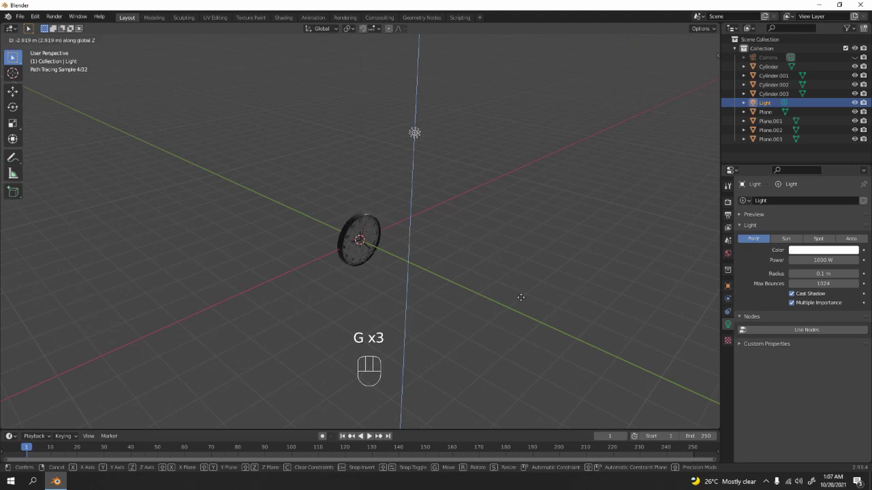
click(522, 316)
key(g)
click(461, 333)
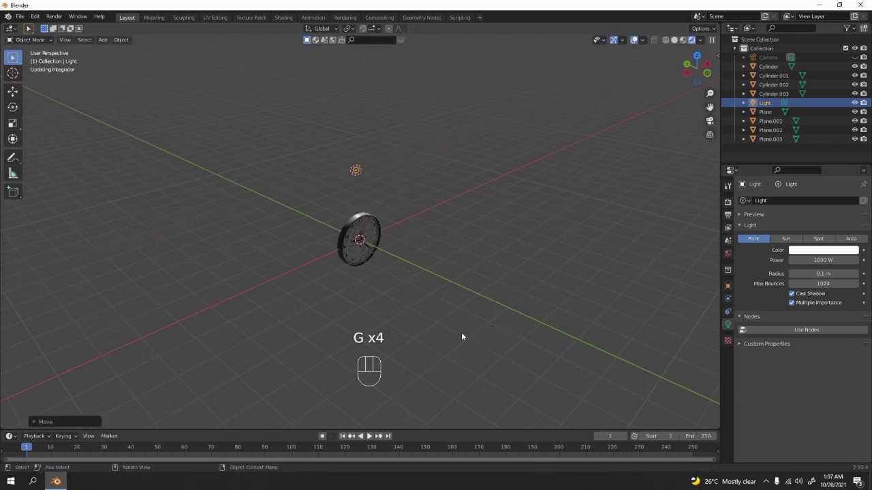
key(g)
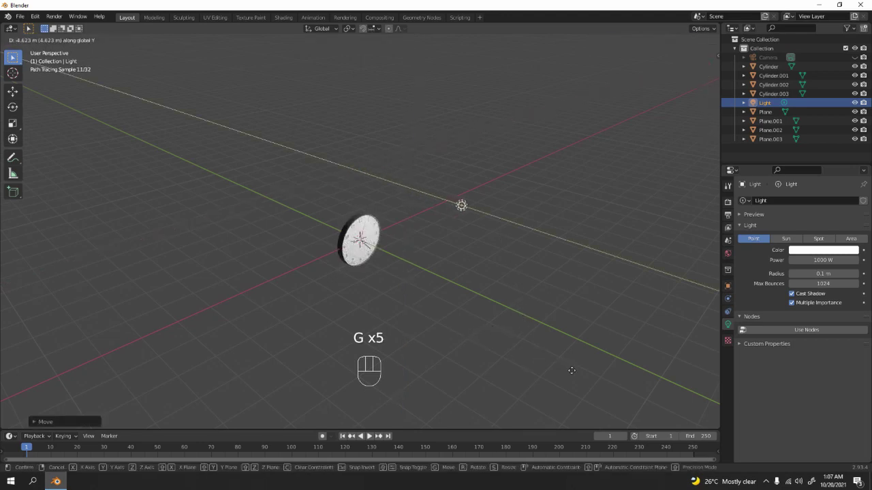
click(570, 366)
scroll(511, 286, up, 8)
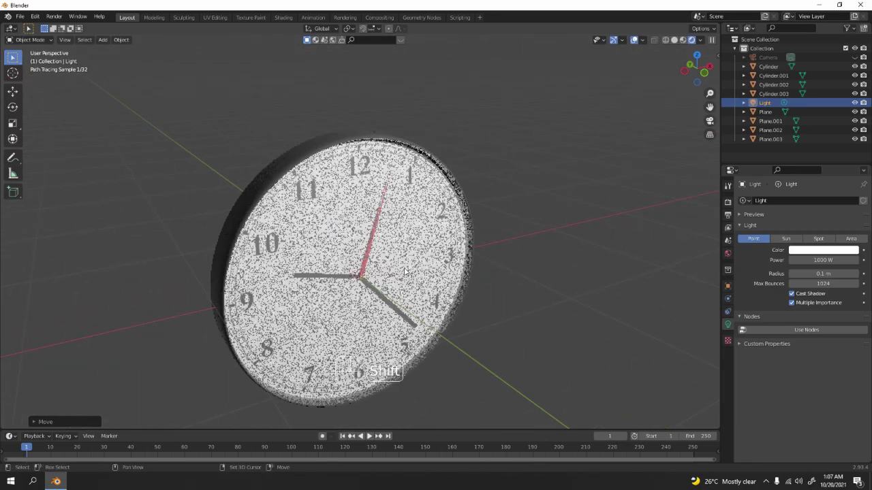
Move the front cover disc about 0.018 m along negative Y, toward the front rim of the casing.
shift+middle_drag(446, 230, 500, 212)
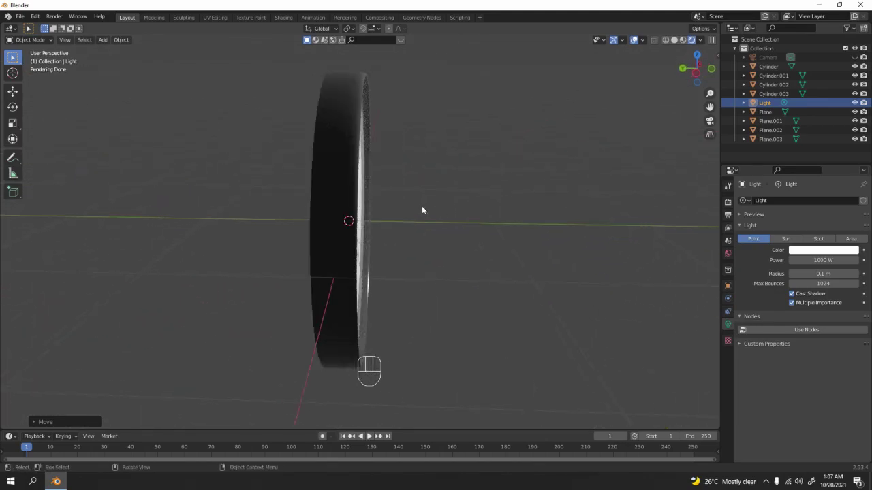
click(350, 217)
middle_drag(396, 226, 398, 208)
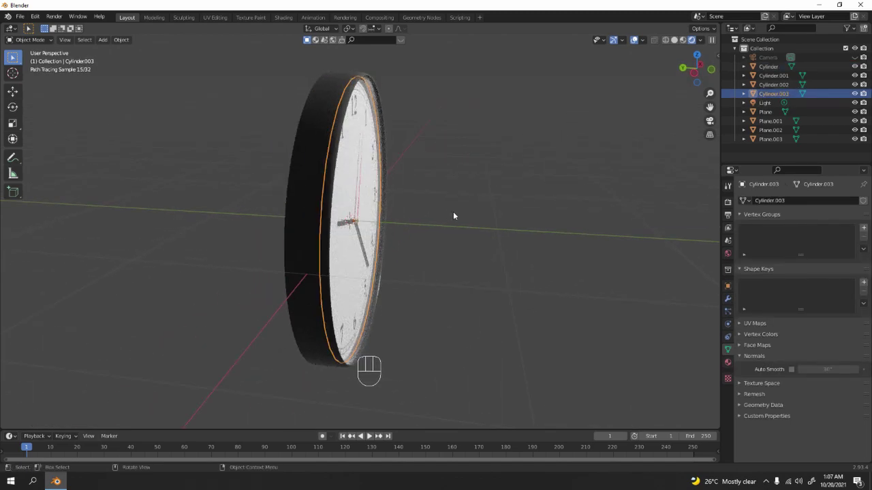
click(386, 185)
click(383, 185)
click(378, 186)
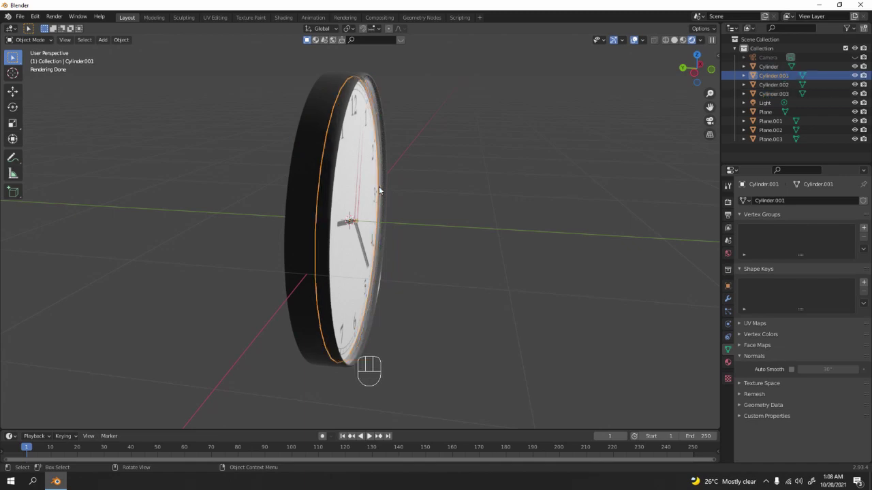
click(378, 139)
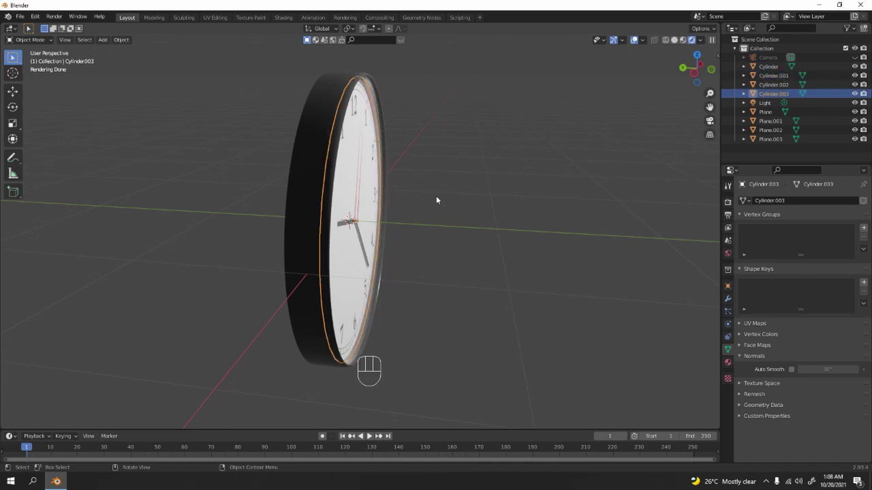
key(g)
key(y)
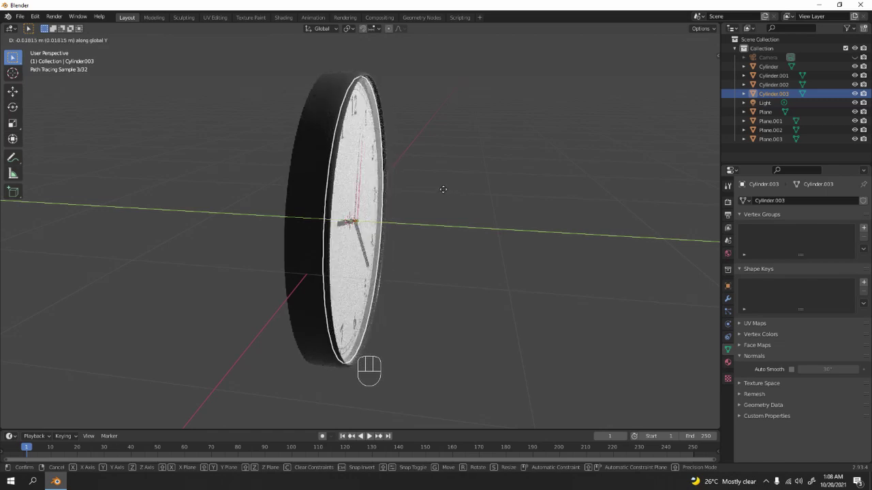
click(443, 190)
mouse_move(483, 167)
middle_down()
mouse_move(438, 181)
mouse_move(416, 173)
mouse_move(393, 180)
mouse_move(390, 151)
mouse_move(302, 165)
mouse_move(199, 143)
mouse_move(430, 165)
middle_up()
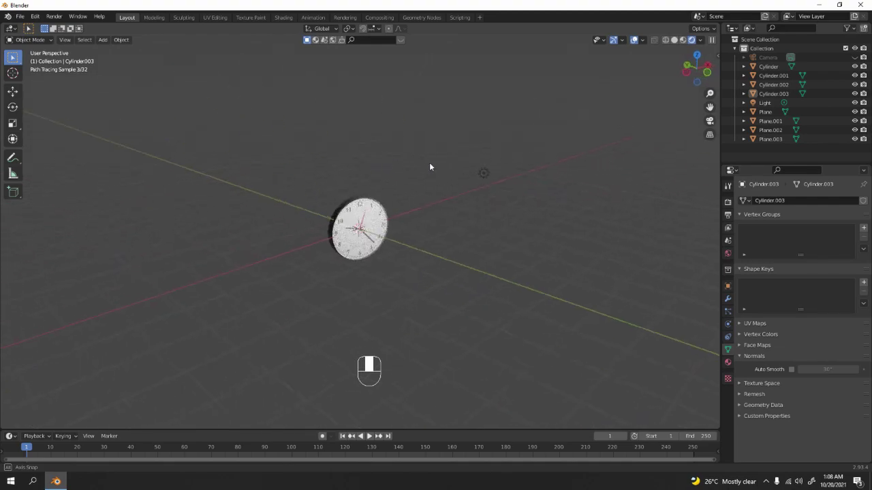
middle_drag(393, 235, 358, 249)
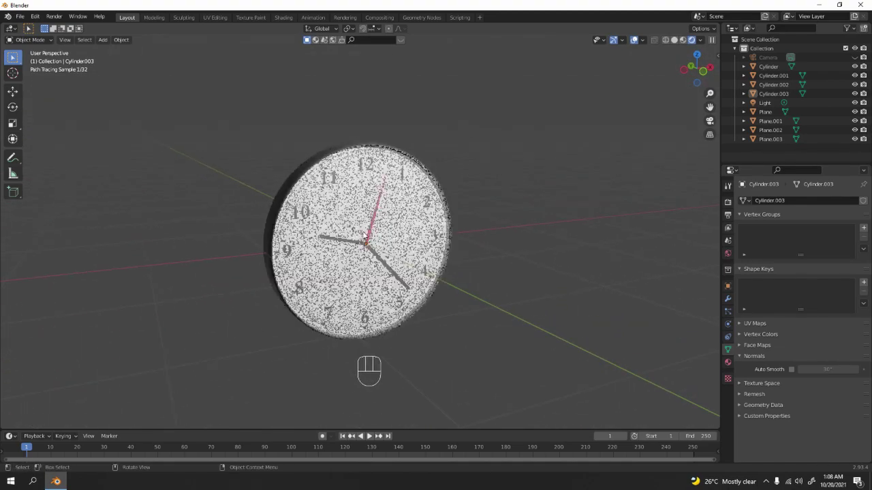
scroll(347, 254, up, 5)
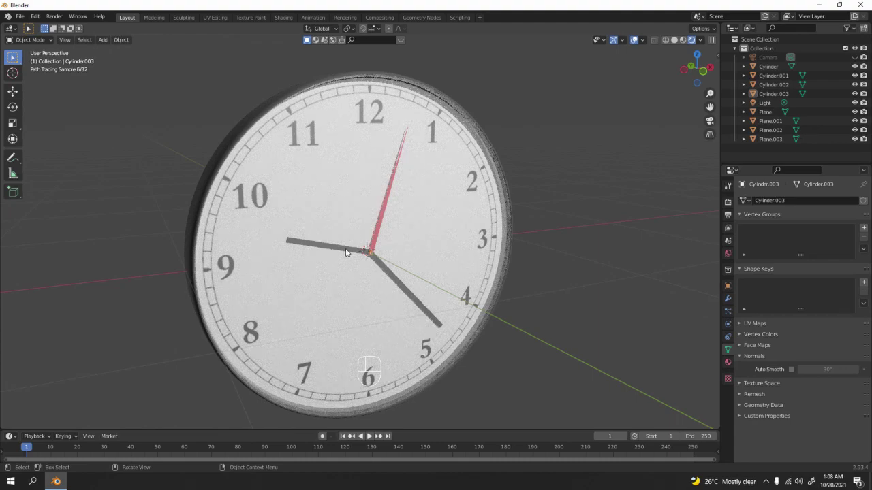
scroll(543, 251, down, 4)
mouse_move(506, 255)
middle_down()
mouse_move(395, 275)
mouse_move(518, 246)
middle_up()
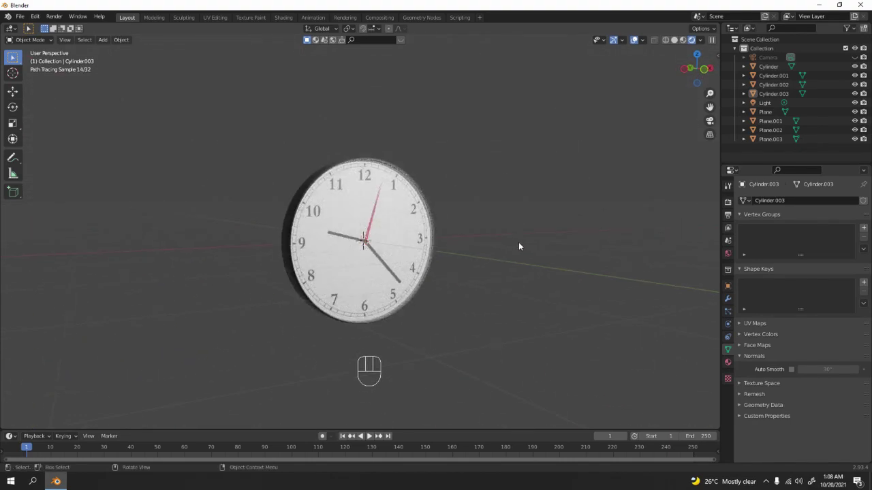